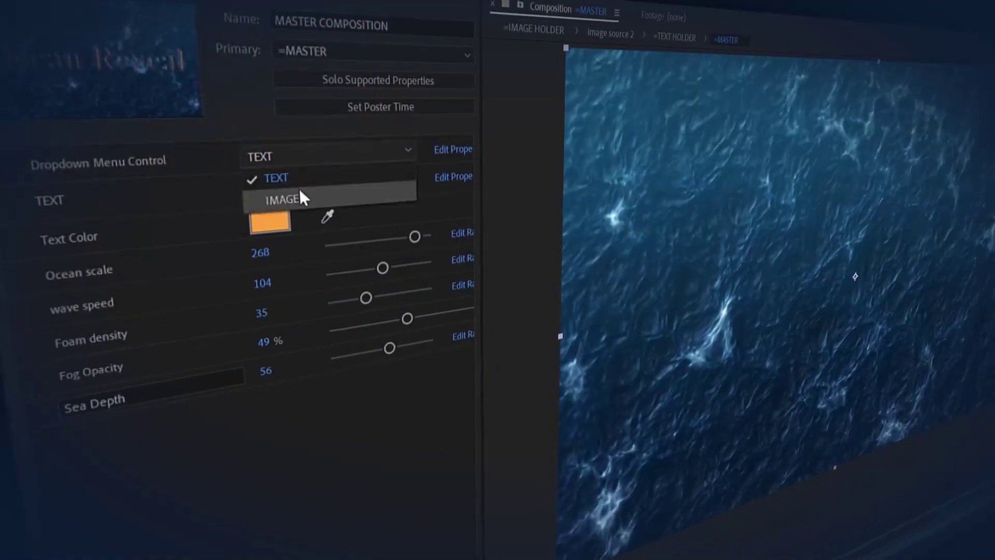
Step: Switch the template to image mode, then back to text reading 'Your Text'
{"action": "left_click", "coordinate": [301, 191]}
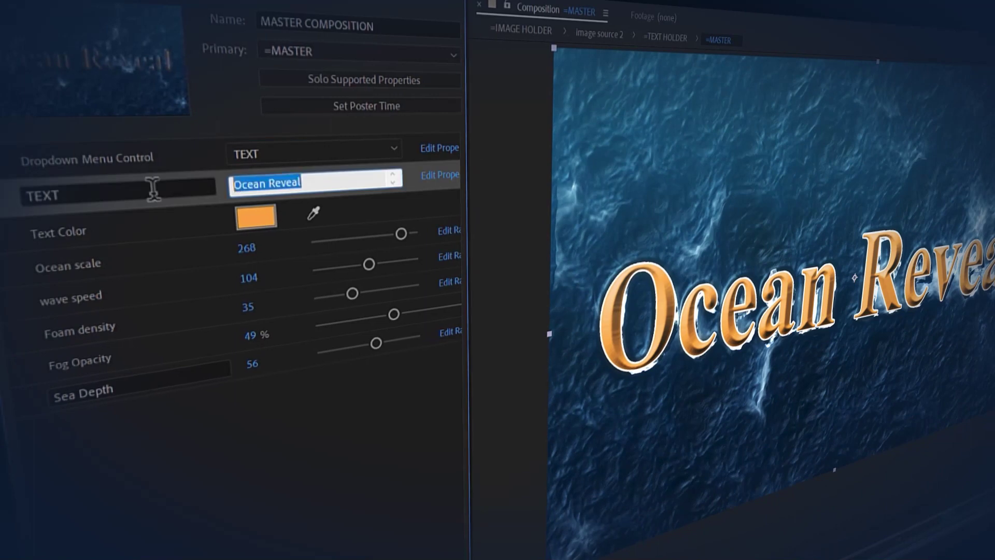
{"action": "type", "text": "Your Text"}
{"action": "key", "text": "Return"}
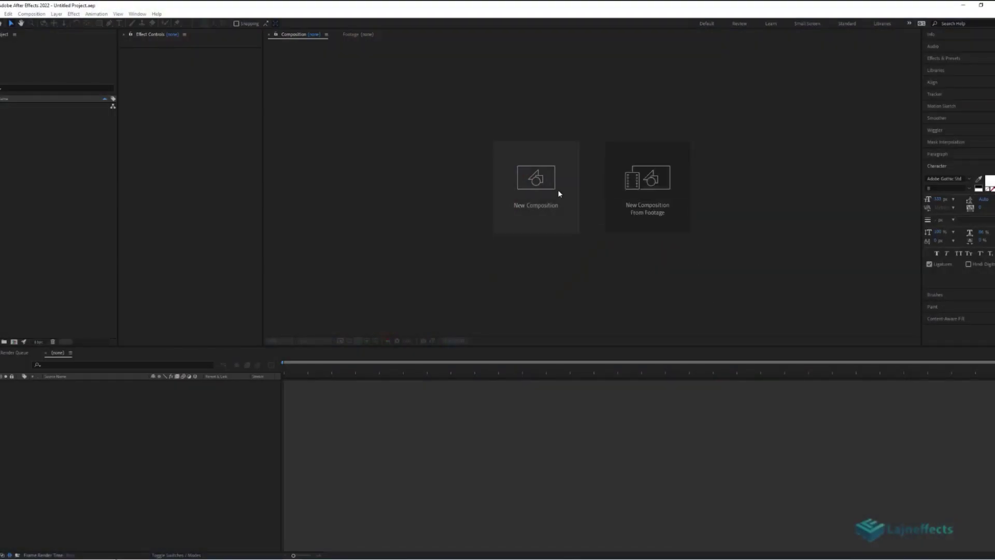
Step: Create a 1920×1080 composition named 'ocean' and fit it in the viewer
{"action": "left_click", "coordinate": [558, 194]}
{"action": "type", "text": "ocean"}
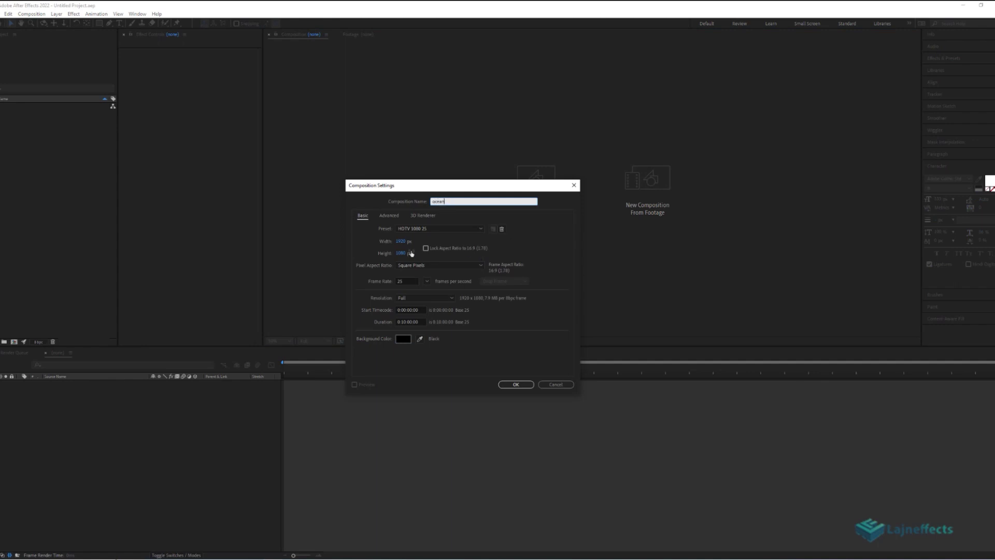
{"action": "left_click", "coordinate": [421, 322]}
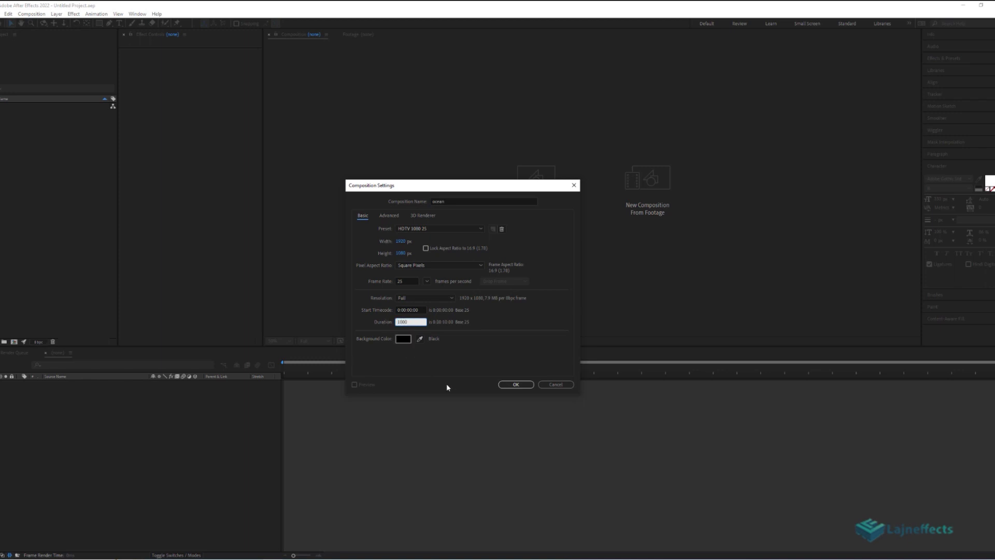
{"action": "left_click", "coordinate": [516, 384]}
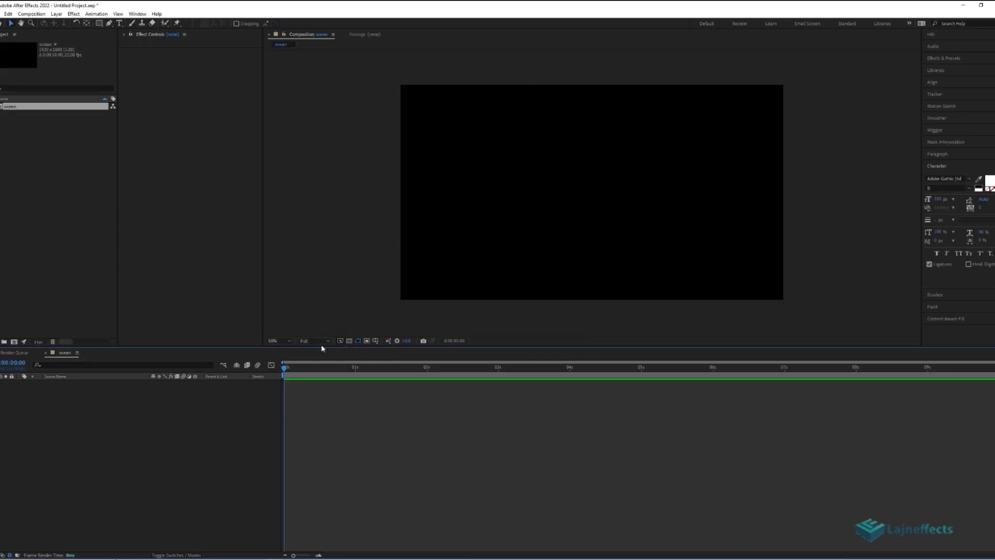
{"action": "left_click", "coordinate": [285, 340]}
{"action": "left_click", "coordinate": [284, 354]}
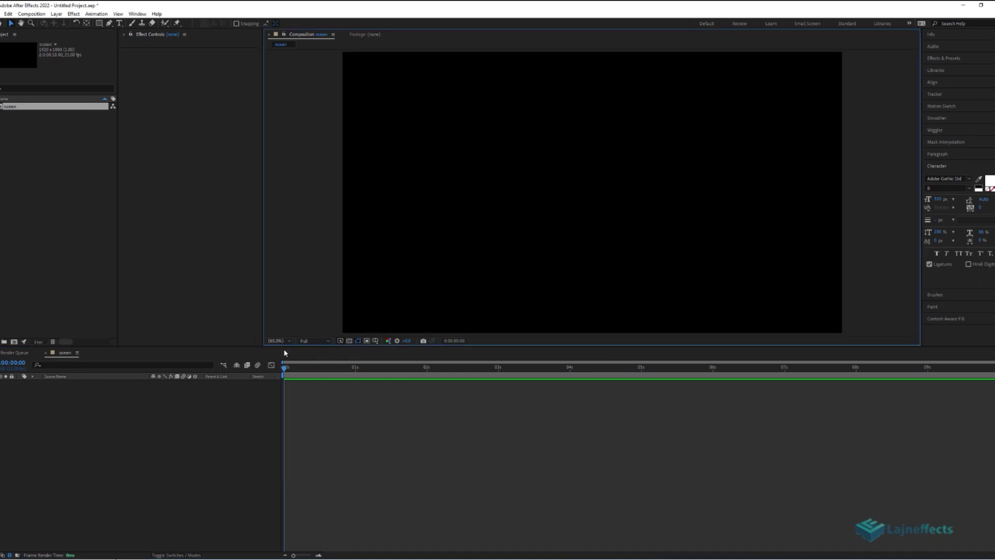
Step: Add a new solid layer to the ocean composition
{"action": "right_click", "coordinate": [403, 430]}
{"action": "mouse_move", "coordinate": [413, 429]}
{"action": "left_click", "coordinate": [542, 442]}
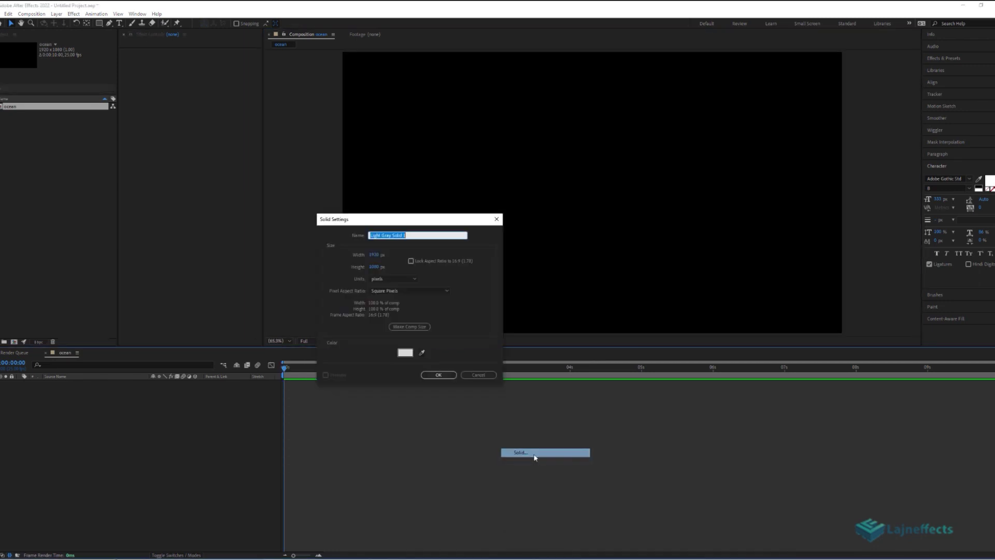
{"action": "left_click", "coordinate": [438, 374]}
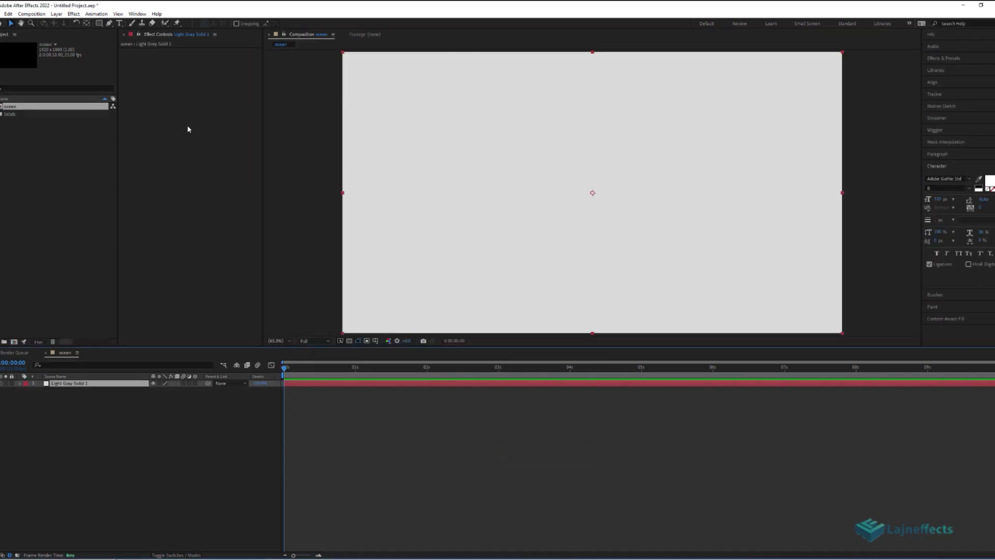
Step: Apply Fractal Noise to the solid with fractal type Dynamic Progressive, scrubbing to check it
{"action": "right_click", "coordinate": [187, 126]}
{"action": "mouse_move", "coordinate": [238, 283]}
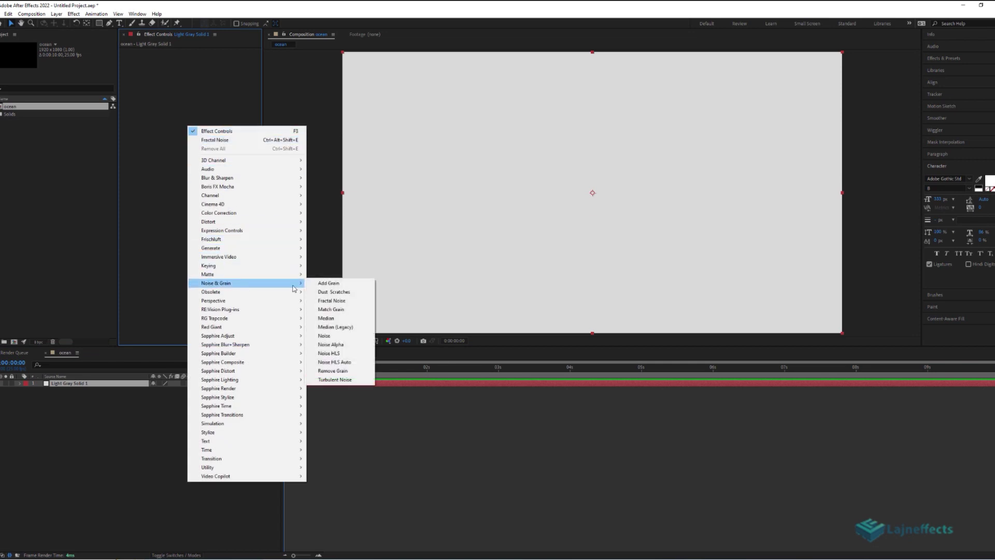
{"action": "left_click", "coordinate": [332, 300]}
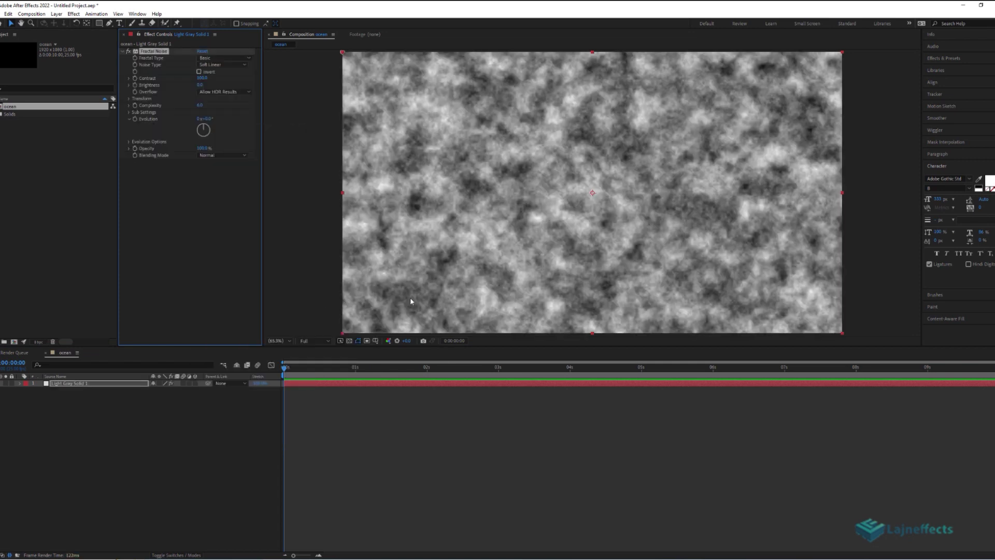
{"action": "left_click", "coordinate": [223, 57]}
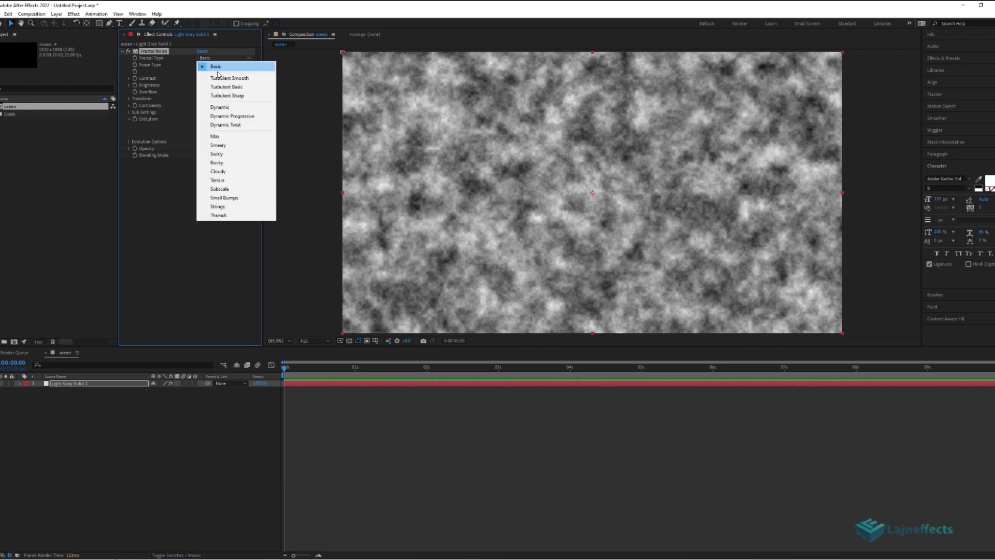
{"action": "left_click", "coordinate": [236, 116]}
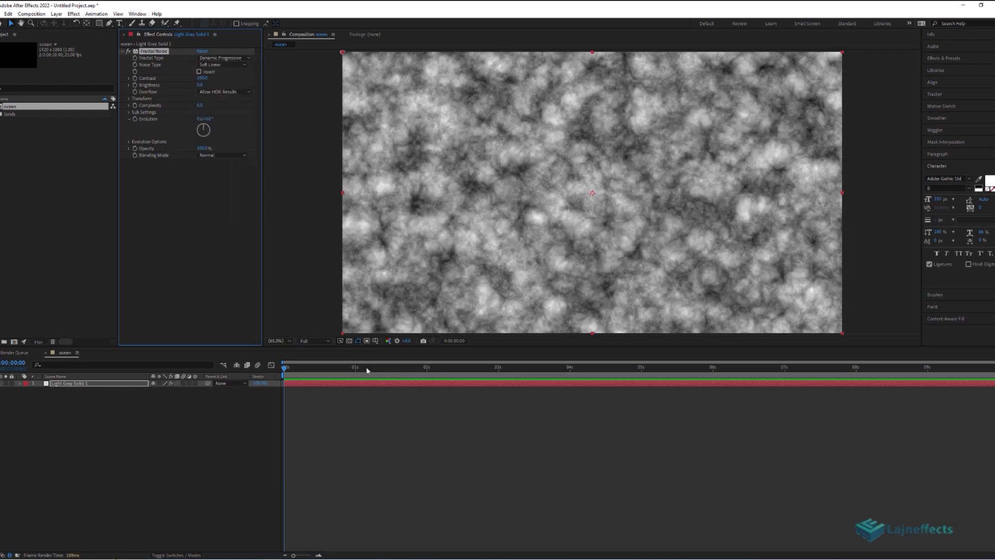
{"action": "left_click_drag", "start_coordinate": [340, 365], "coordinate": [276, 378]}
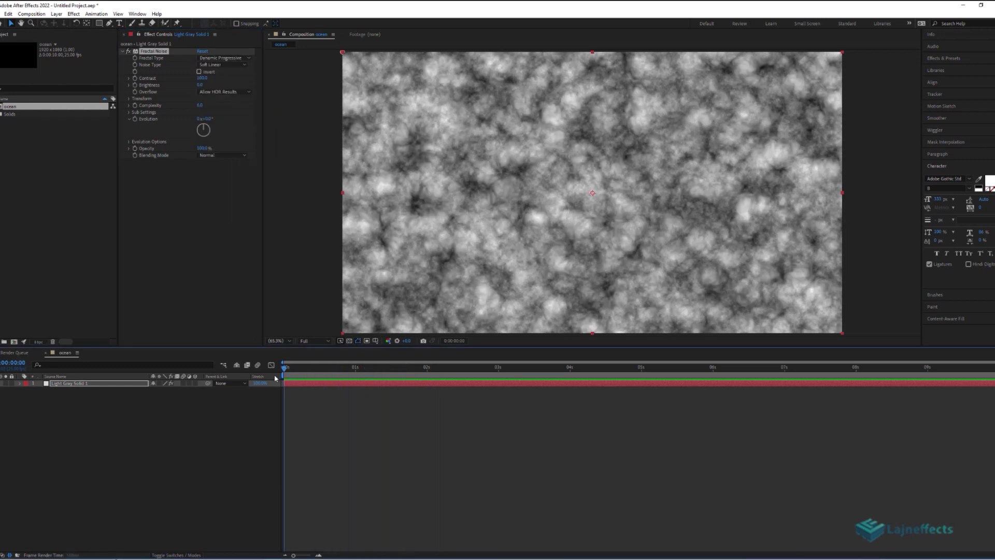
Step: Give the noise Evolution a time*100 expression and preview the animation
{"action": "left_click", "coordinate": [135, 118], "text": "alt"}
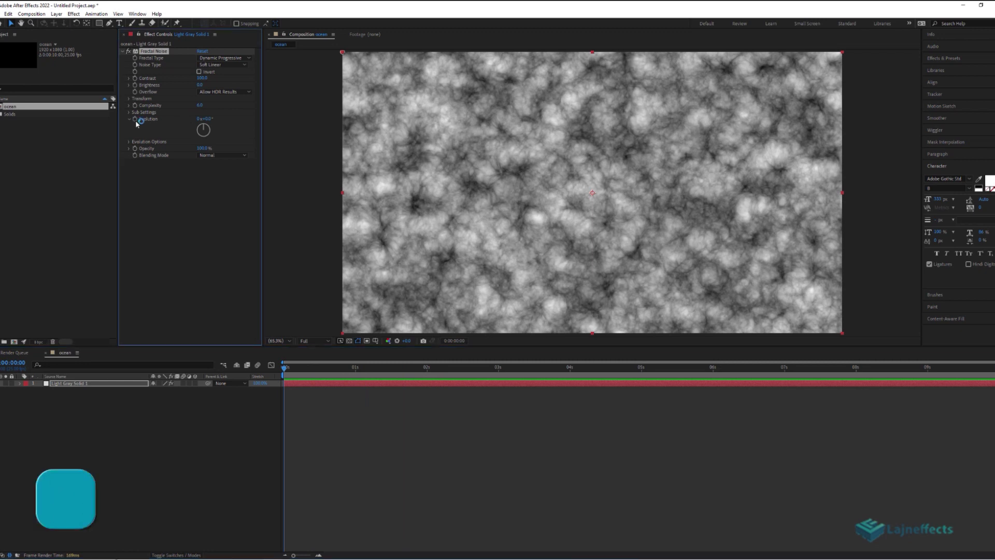
{"action": "type", "text": "tie"}
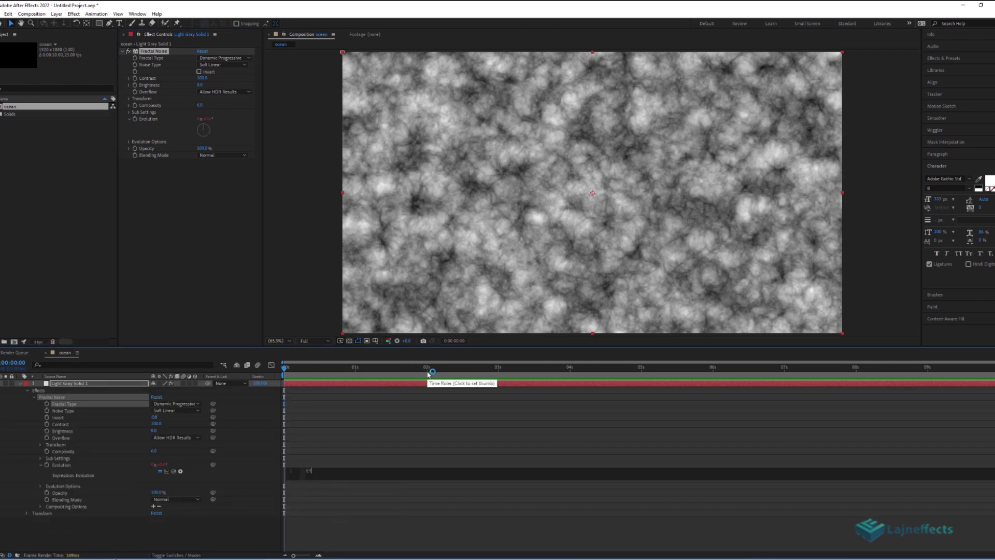
{"action": "key", "text": "BackSpace"}
{"action": "key", "text": "BackSpace"}
{"action": "key", "text": "BackSpace"}
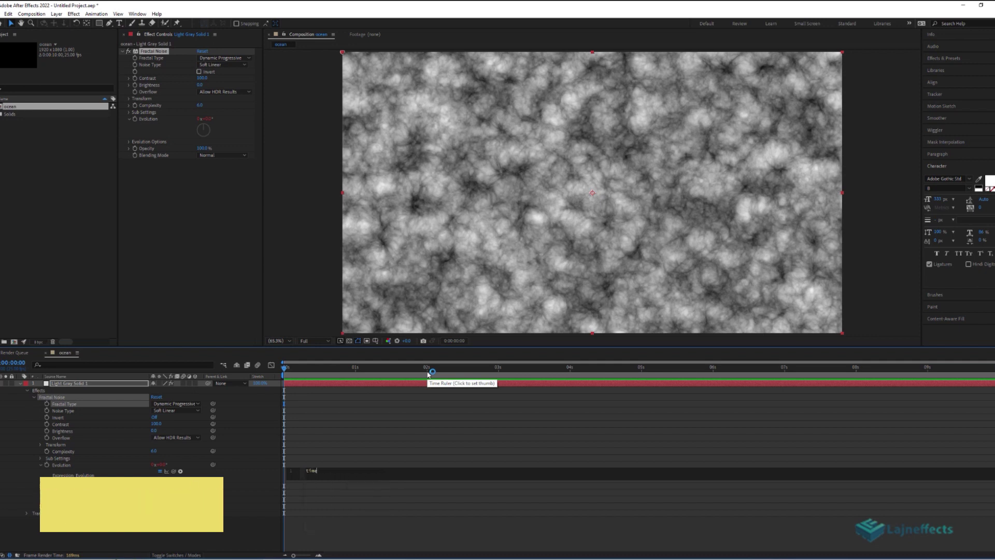
{"action": "type", "text": "time*100"}
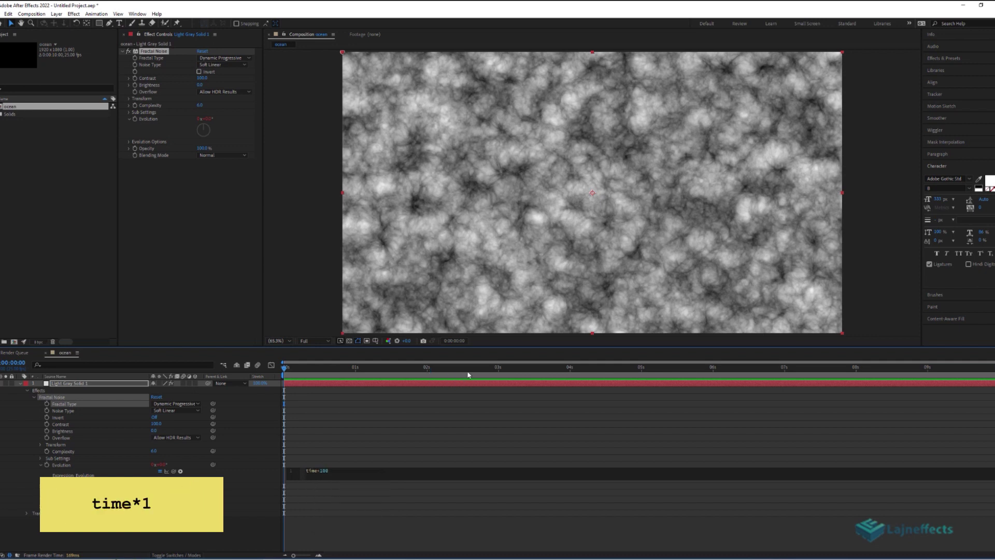
{"action": "left_click", "coordinate": [441, 426]}
{"action": "key", "text": "space"}
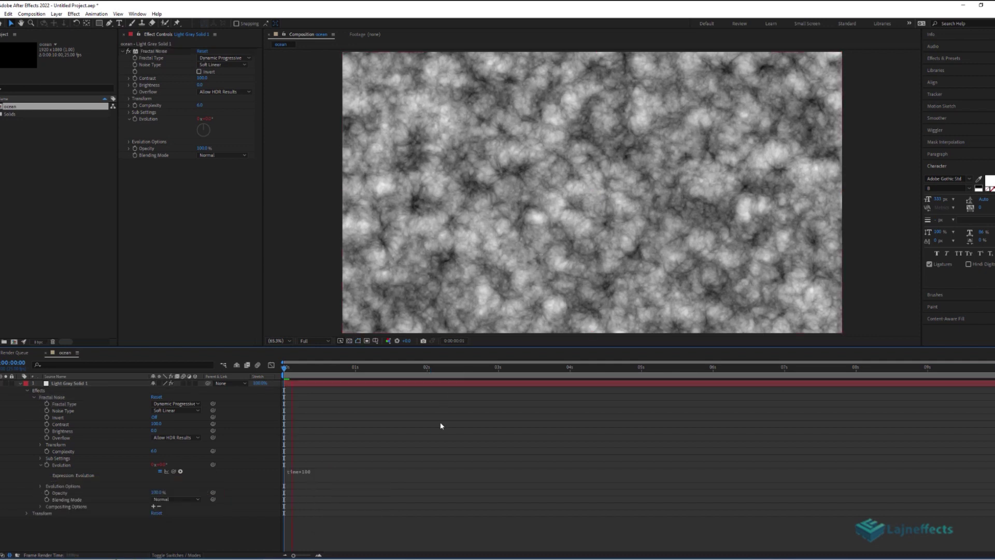
{"action": "left_click", "coordinate": [358, 368]}
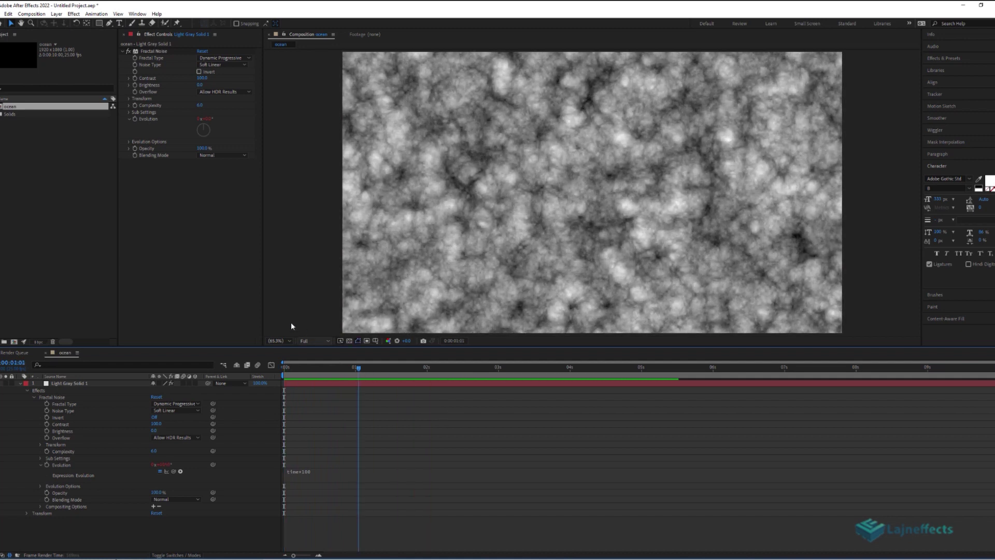
Step: Enlarge the noise Scale, invert the noise, and preview the result
{"action": "left_click", "coordinate": [129, 99]}
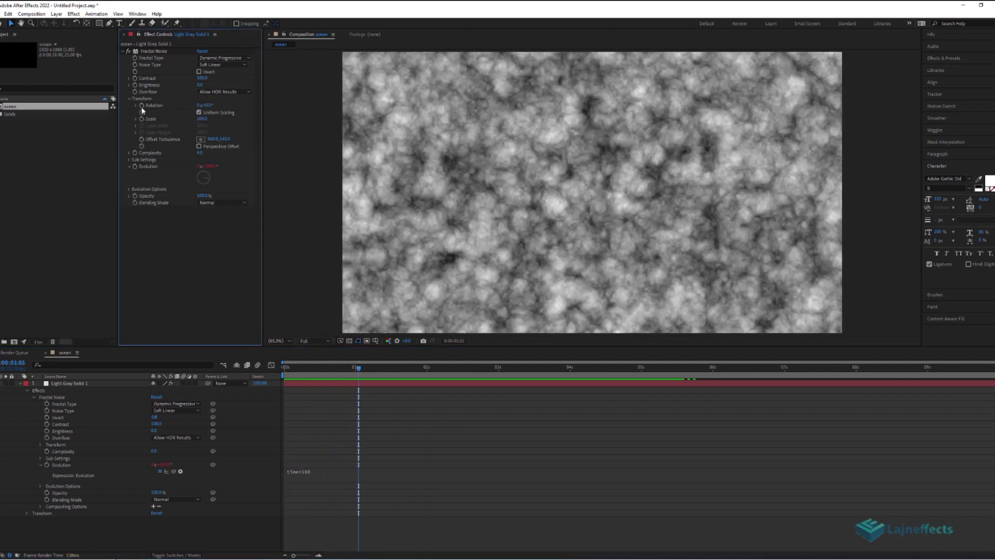
{"action": "left_click", "coordinate": [136, 118]}
{"action": "left_click_drag", "start_coordinate": [201, 119], "coordinate": [220, 116]}
{"action": "left_click", "coordinate": [220, 246]}
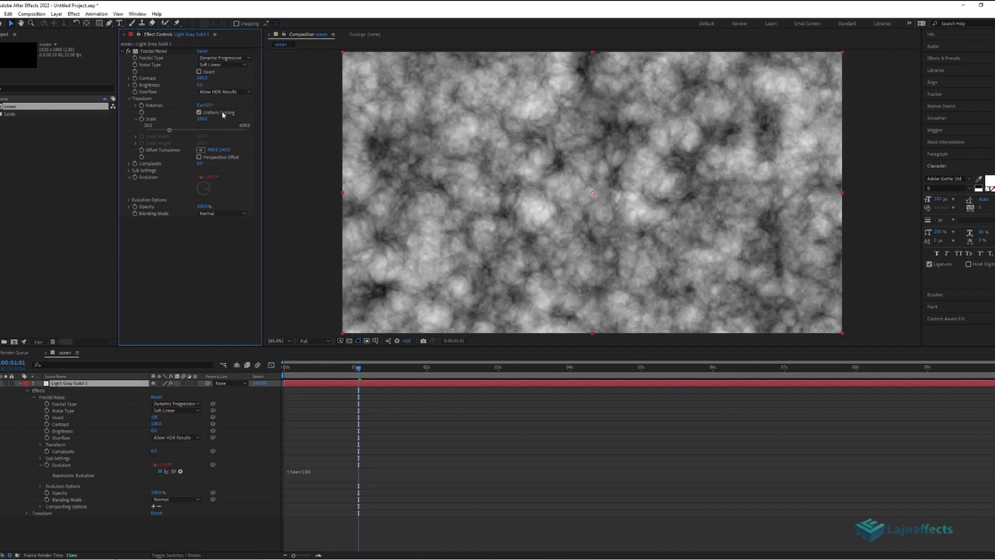
{"action": "left_click", "coordinate": [199, 72]}
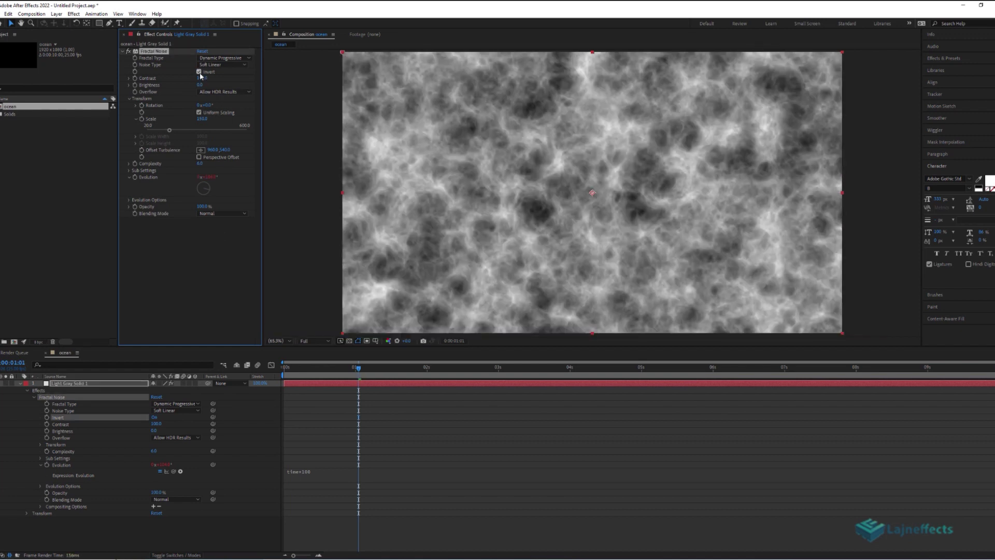
{"action": "left_click", "coordinate": [455, 416]}
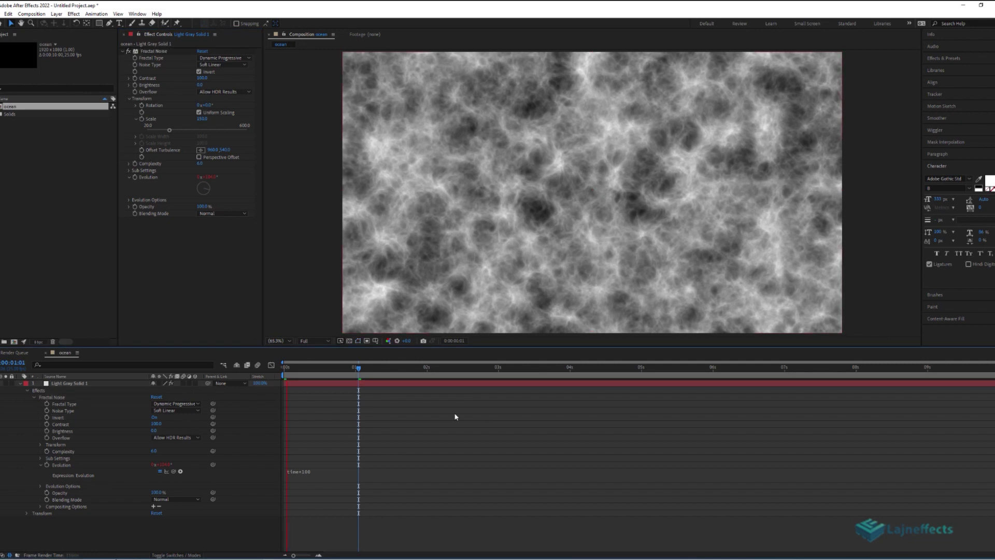
{"action": "key", "text": "space"}
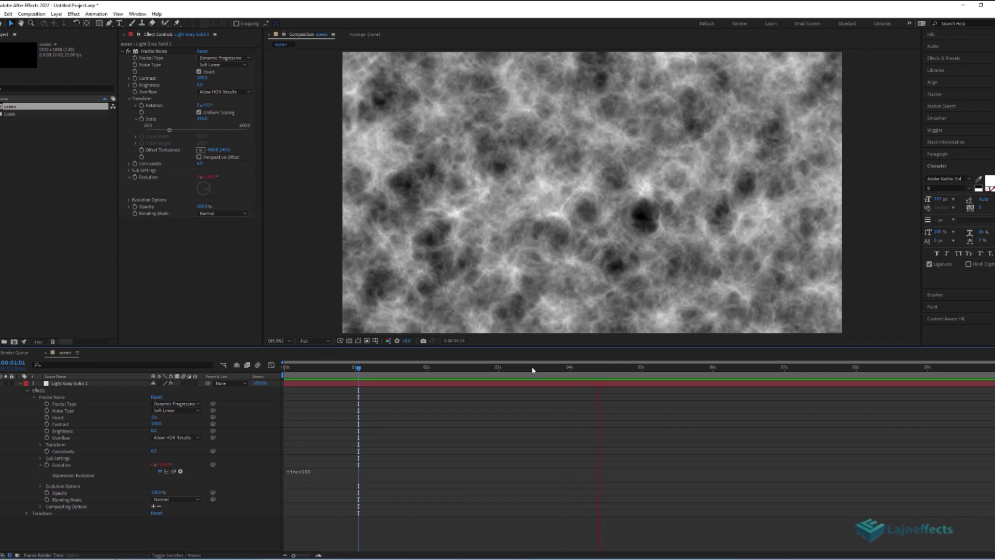
{"action": "left_click", "coordinate": [556, 368]}
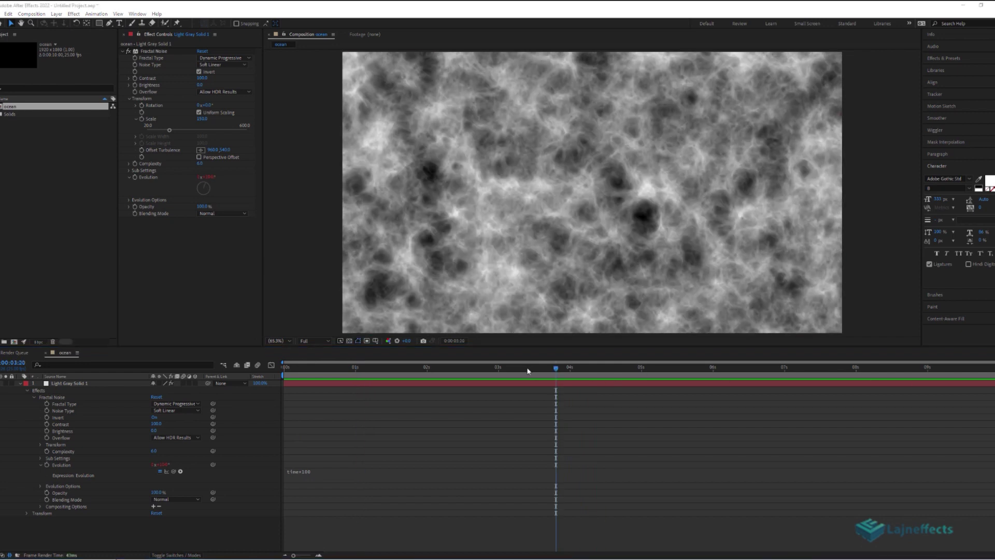
{"action": "left_click_drag", "start_coordinate": [528, 369], "coordinate": [339, 361]}
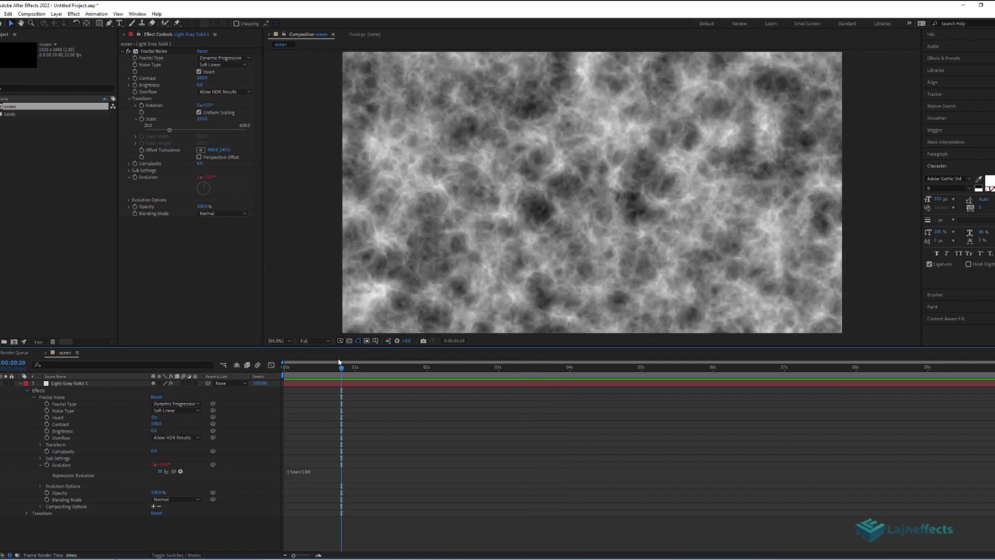
Step: Set Offset Turbulence to the expression [time*30, time*30] and preview the motion
{"action": "left_click", "coordinate": [142, 150], "text": "alt"}
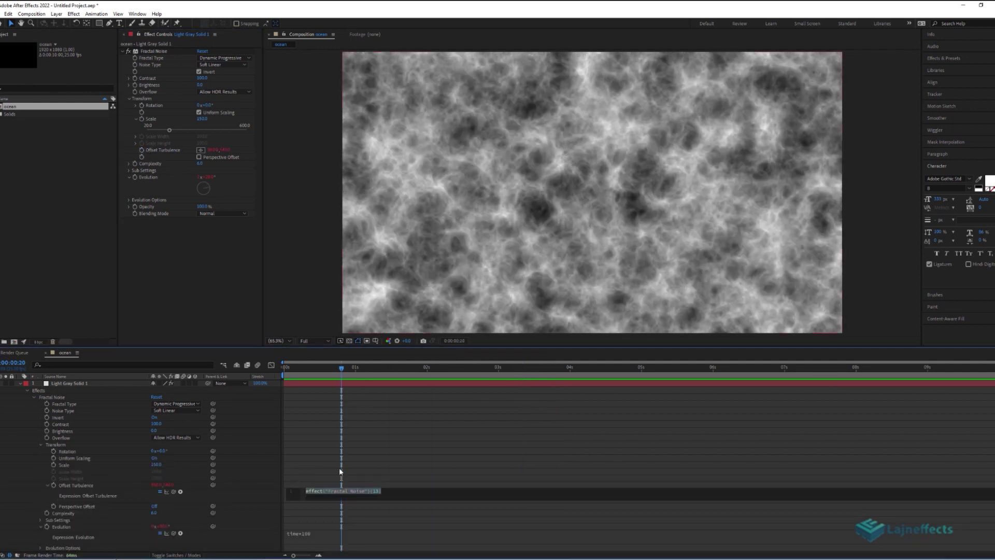
{"action": "key", "text": "BackSpace"}
{"action": "type", "text": "[time+"}
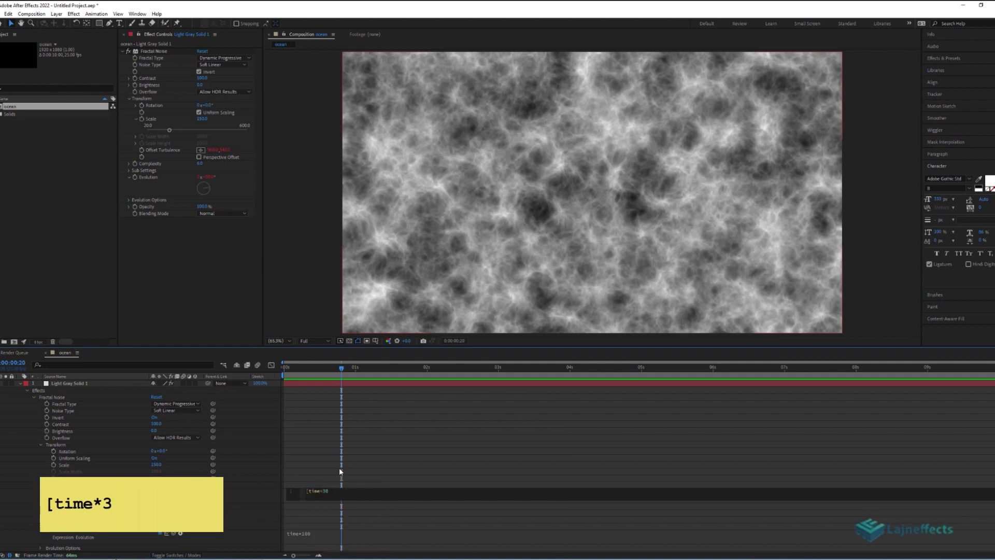
{"action": "type", "text": "30,time"}
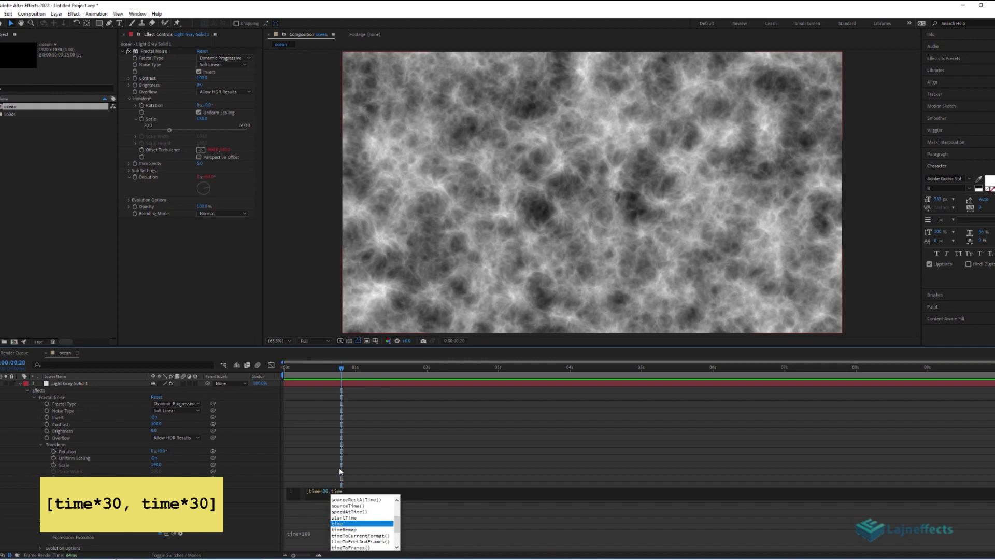
{"action": "type", "text": "*30"}
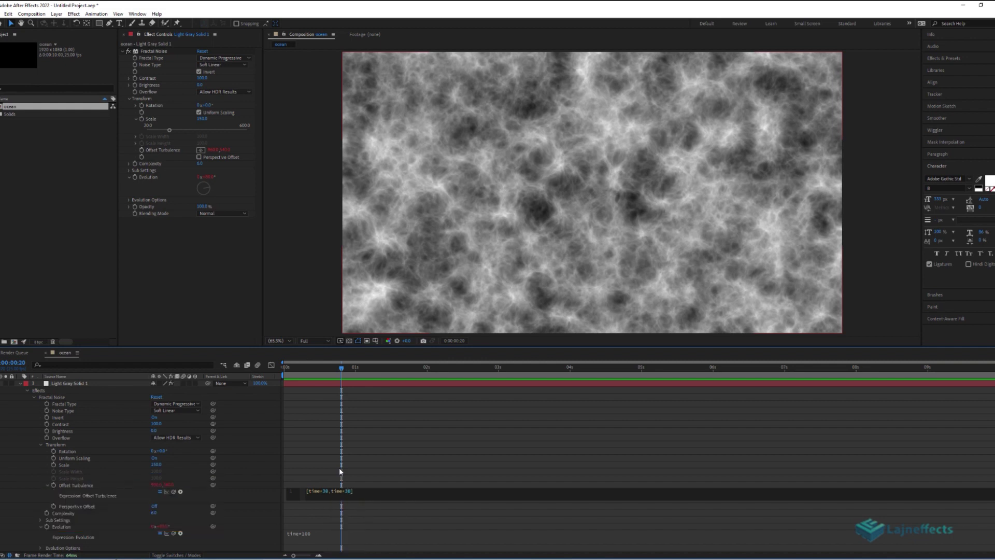
{"action": "left_click", "coordinate": [413, 456]}
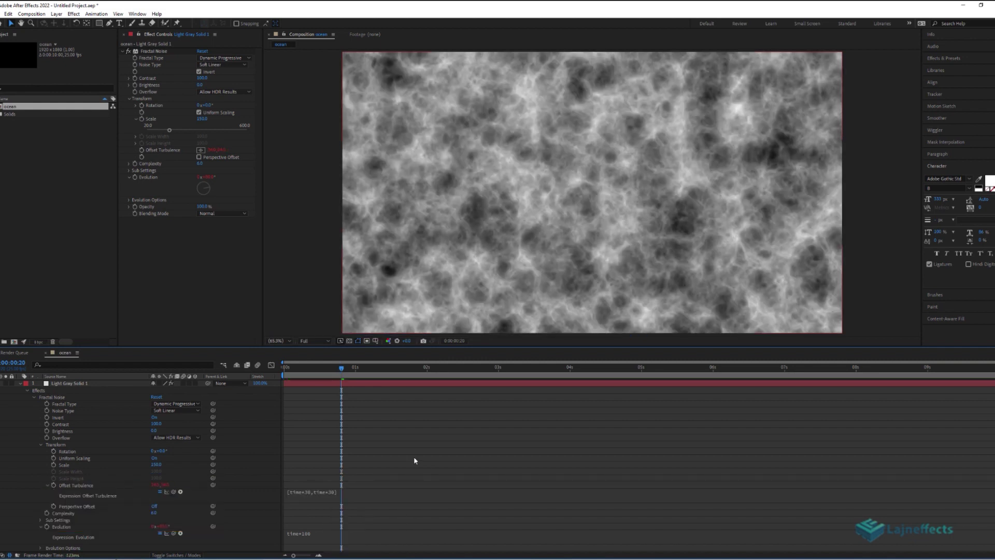
{"action": "key", "text": "space"}
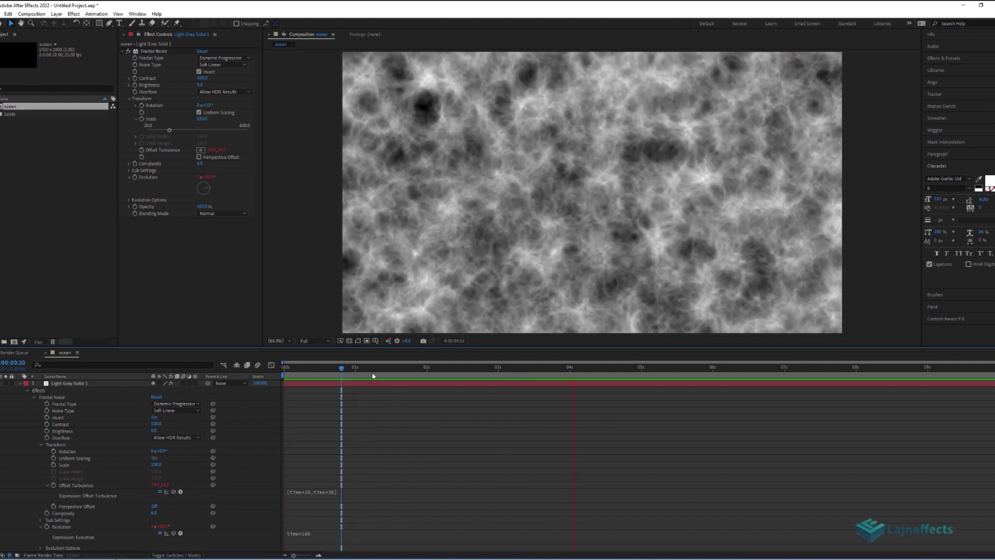
{"action": "left_click", "coordinate": [369, 367]}
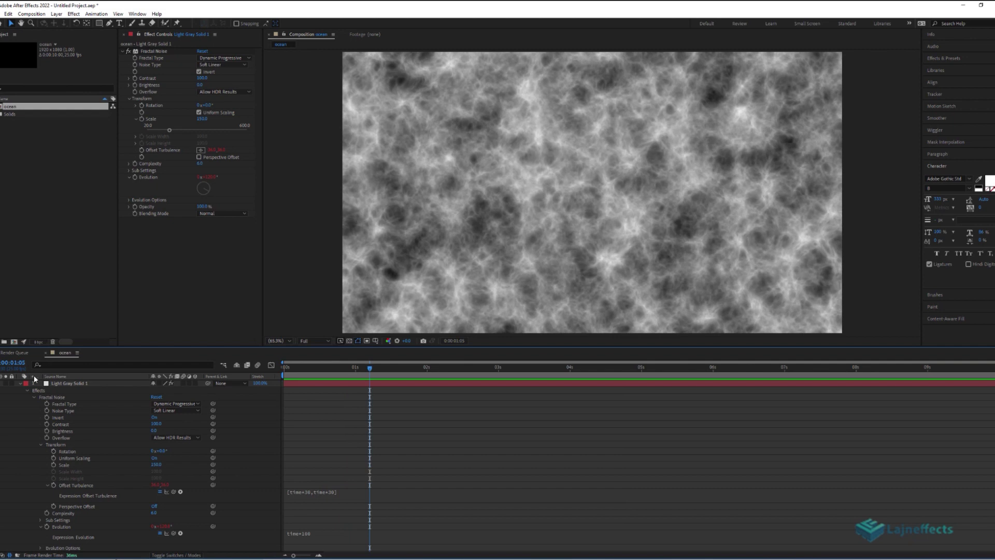
Step: Nest the ocean layer in a composition named 'master' and bring up the ocean layer's effect menu
{"action": "left_click", "coordinate": [20, 384]}
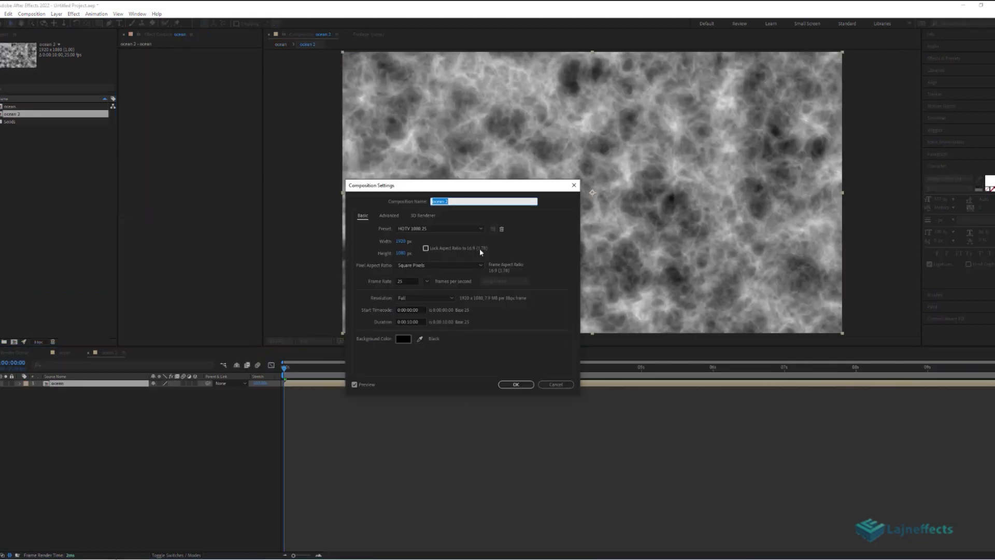
{"action": "type", "text": "master"}
{"action": "left_click", "coordinate": [513, 384]}
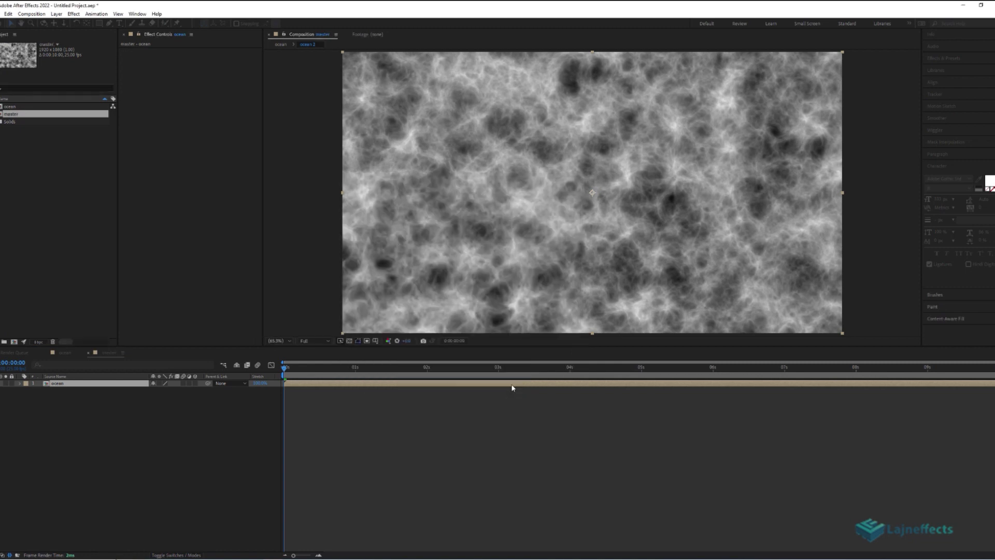
{"action": "left_click", "coordinate": [409, 406]}
{"action": "right_click", "coordinate": [400, 385]}
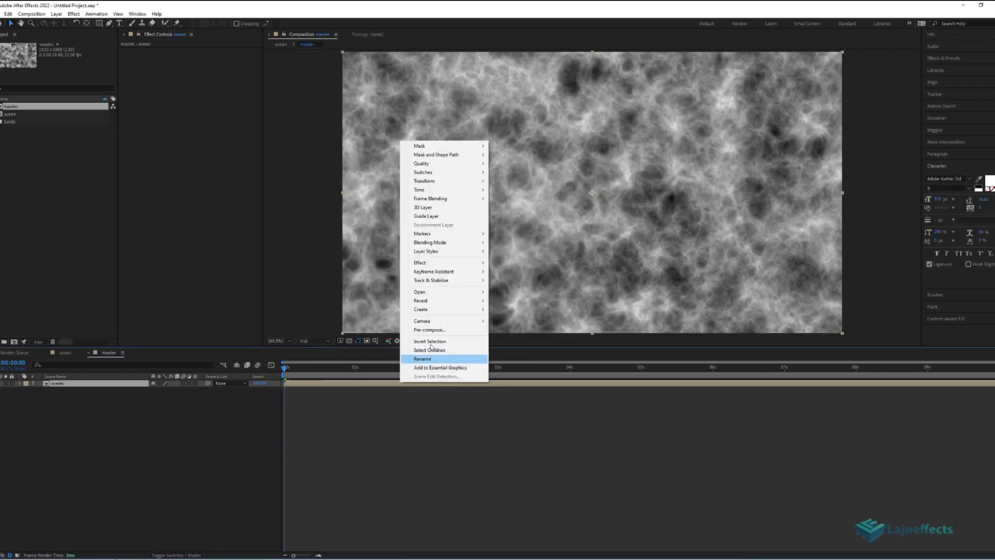
{"action": "mouse_move", "coordinate": [437, 264]}
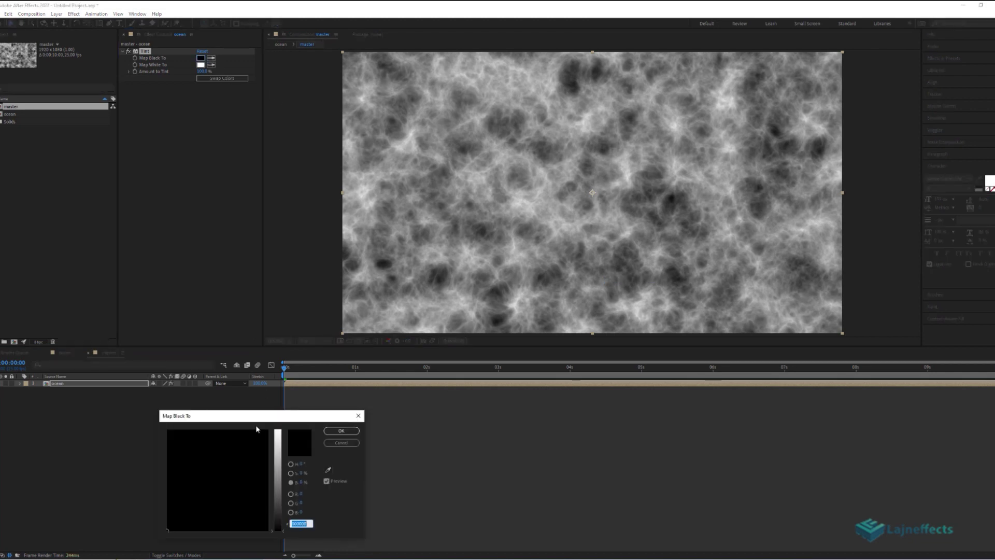
Step: Set Tint's Map Black To 002450 and Map White To 0049A4
{"action": "left_click_drag", "start_coordinate": [238, 443], "coordinate": [227, 426]}
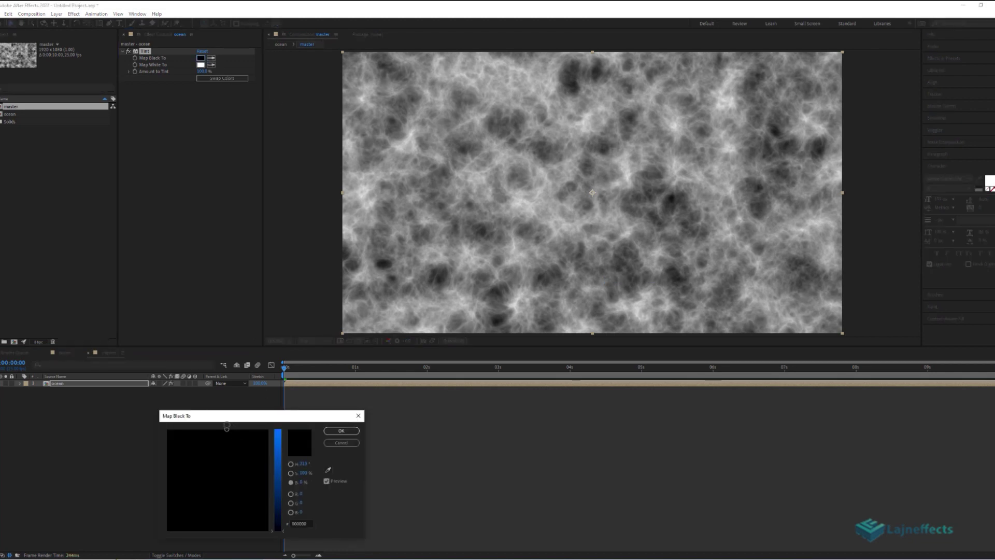
{"action": "left_click", "coordinate": [279, 502]}
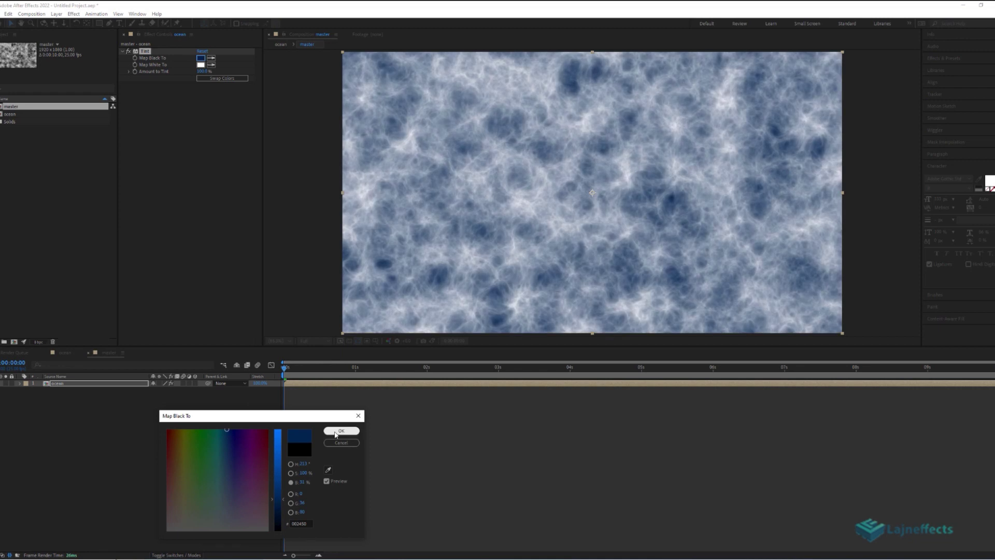
{"action": "left_click", "coordinate": [341, 431]}
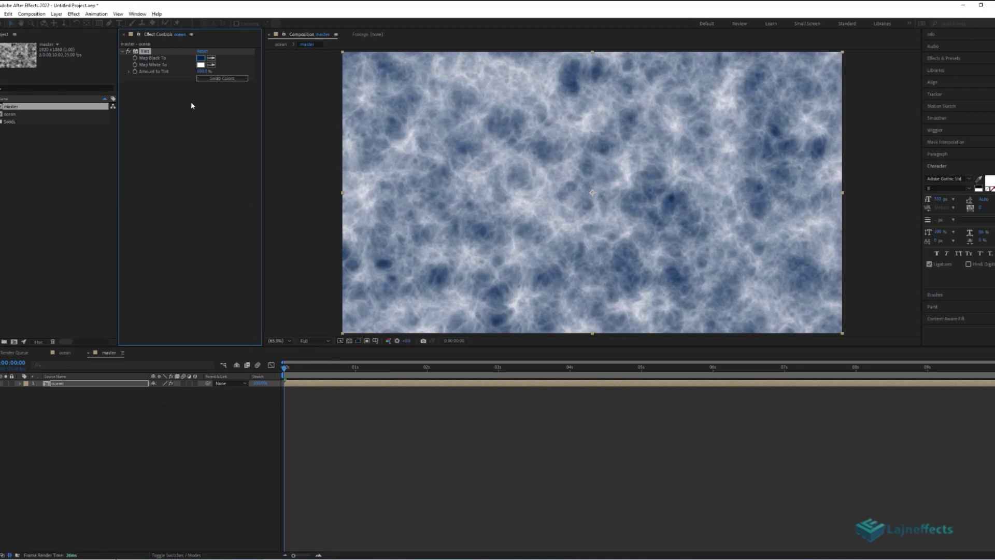
{"action": "left_click", "coordinate": [200, 65]}
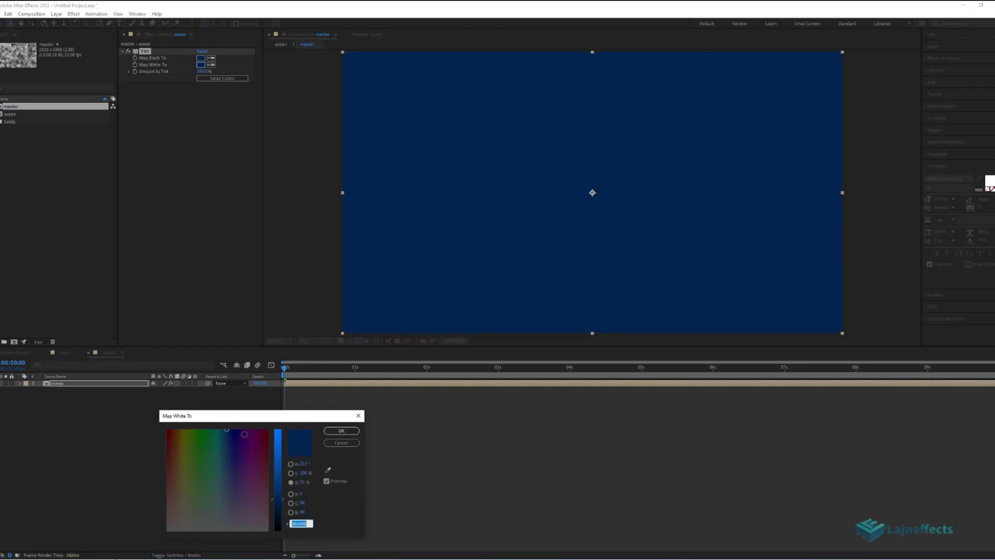
{"action": "left_click_drag", "start_coordinate": [279, 485], "coordinate": [282, 469]}
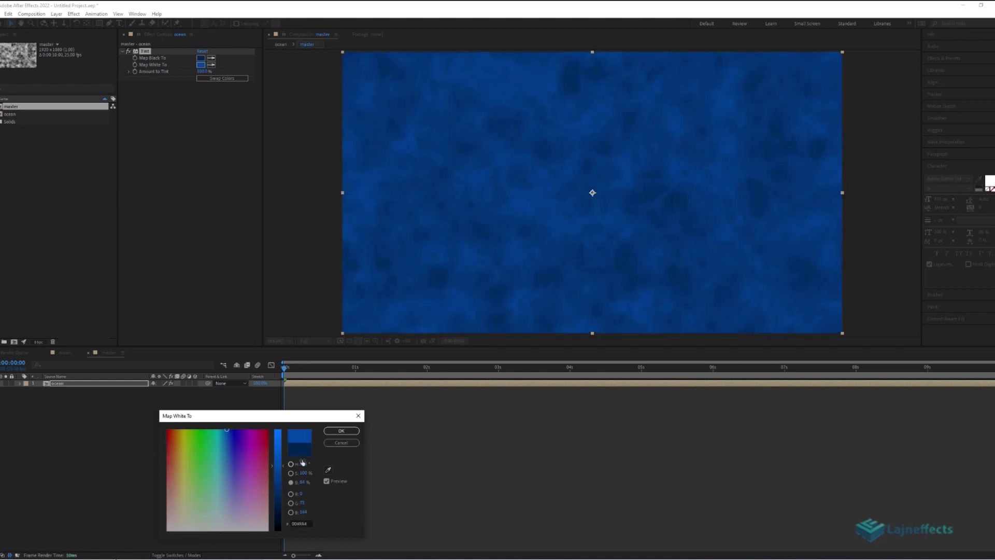
{"action": "left_click", "coordinate": [341, 431]}
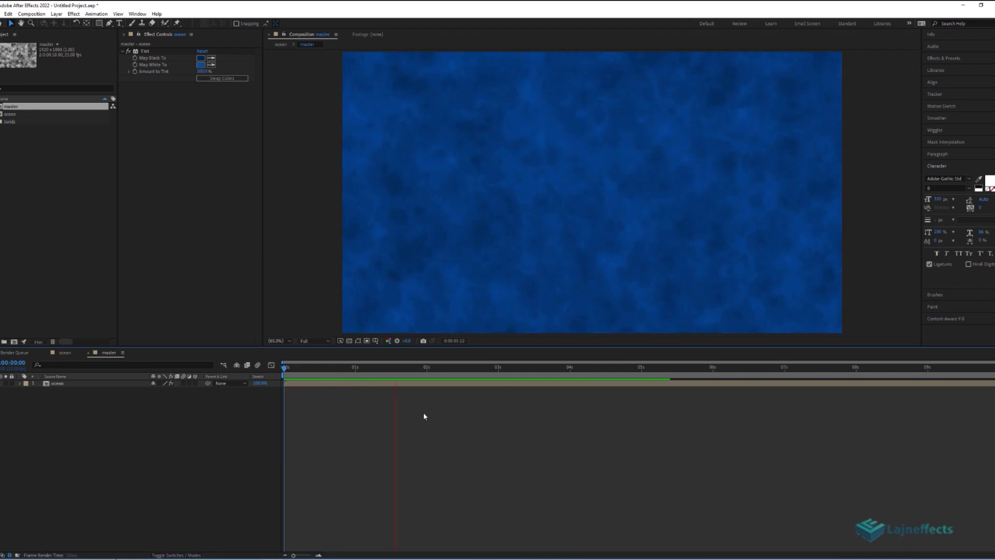
Step: Add Adjustment Layer 1 above the ocean layer and bring up its effects menu
{"action": "left_click", "coordinate": [392, 366]}
{"action": "right_click", "coordinate": [362, 404]}
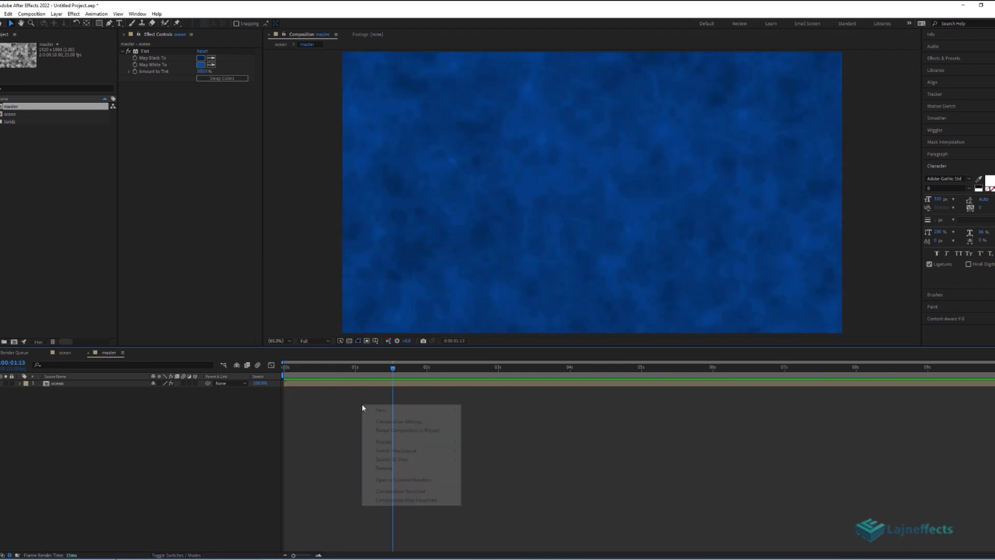
{"action": "mouse_move", "coordinate": [380, 411]}
{"action": "left_click", "coordinate": [490, 474]}
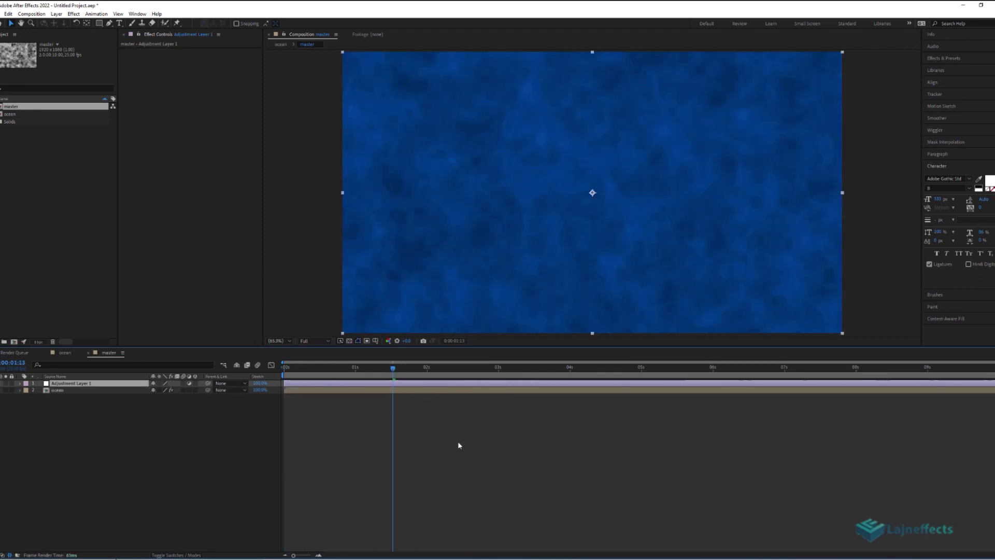
{"action": "right_click", "coordinate": [207, 125]}
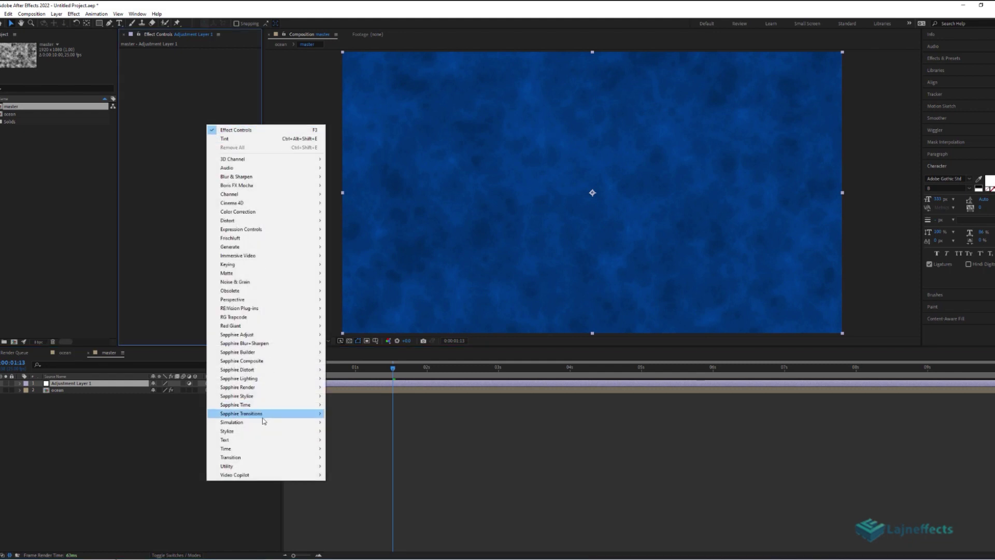
{"action": "mouse_move", "coordinate": [262, 434]}
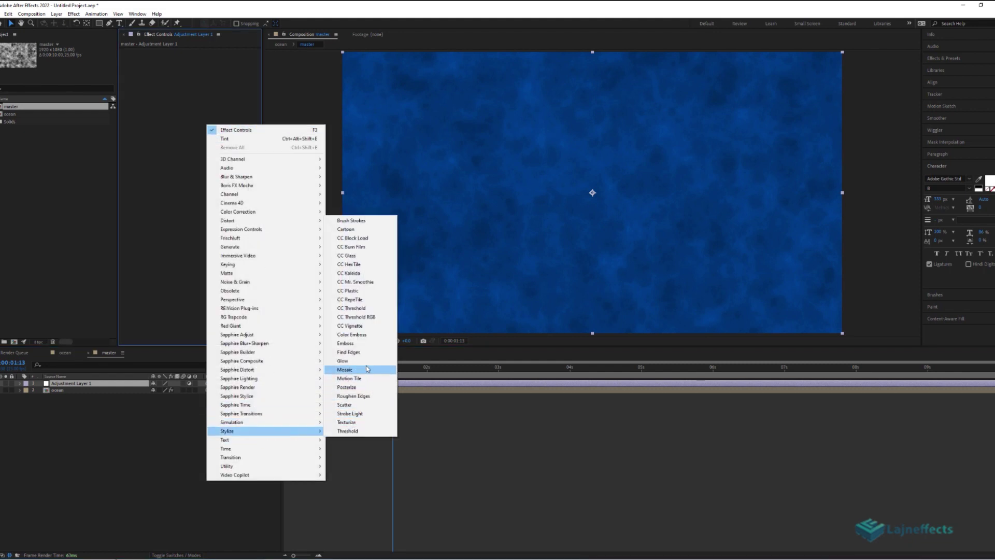
Step: Apply CC Plastic to the adjustment layer and expand its Surface Bump, Light and Shading groups
{"action": "left_click", "coordinate": [367, 291]}
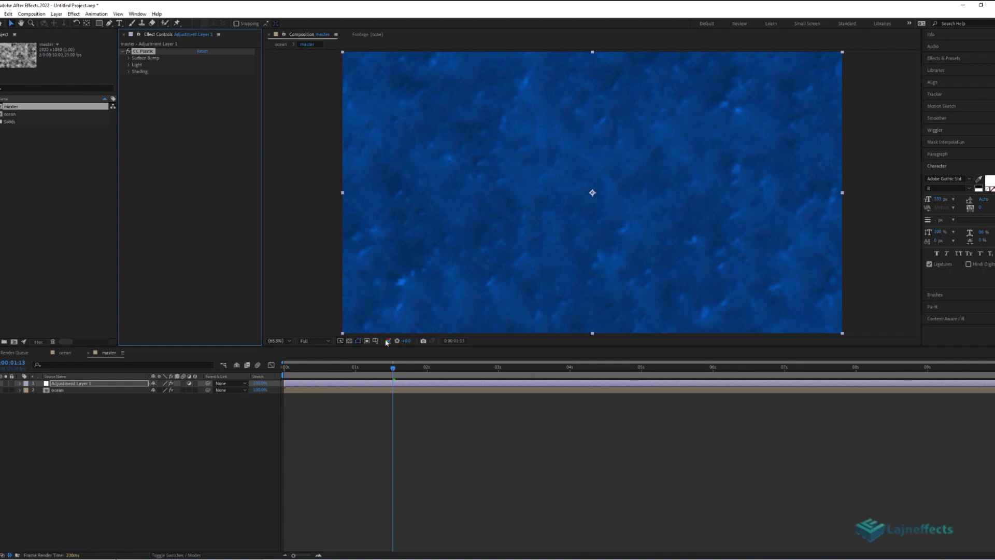
{"action": "left_click", "coordinate": [352, 383]}
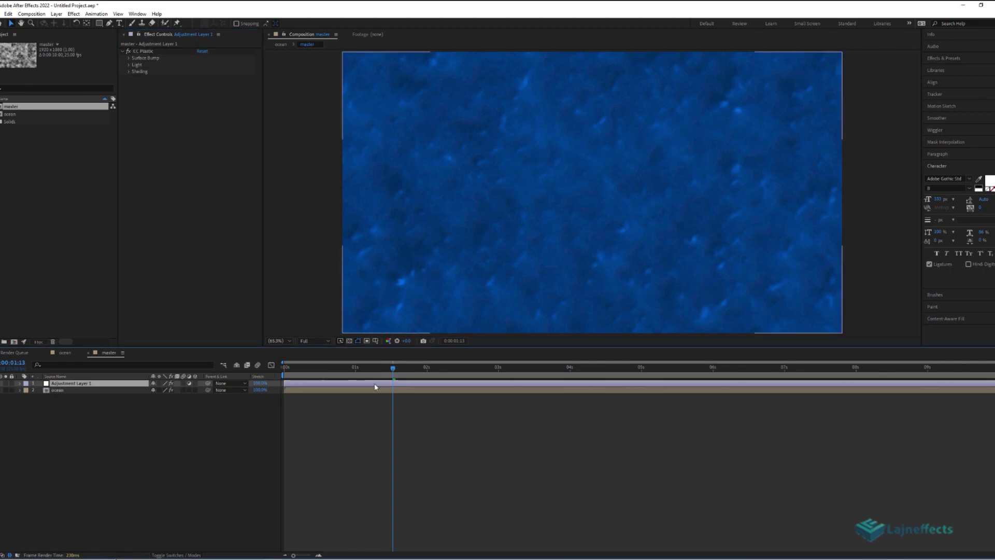
{"action": "left_click", "coordinate": [129, 58]}
{"action": "left_click", "coordinate": [129, 106]}
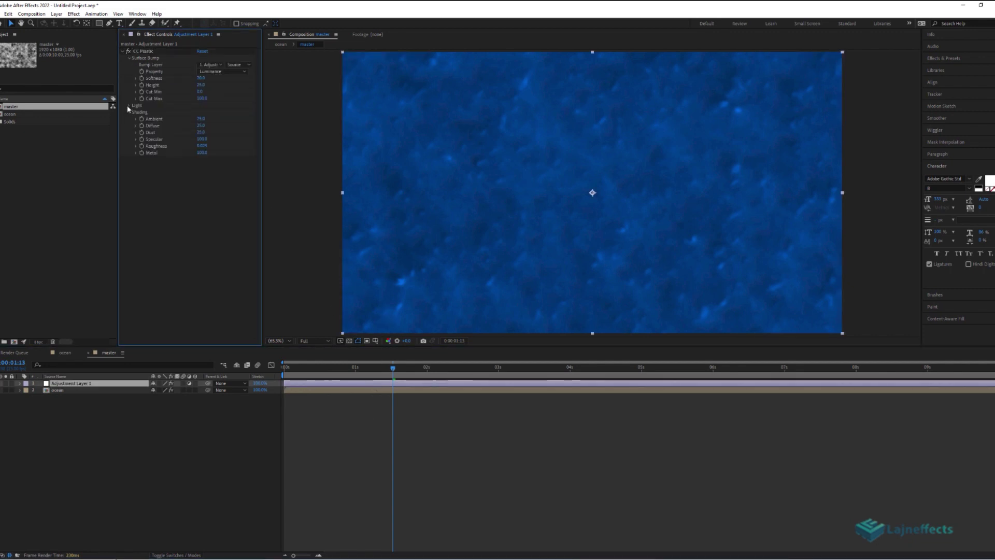
{"action": "left_click", "coordinate": [129, 166]}
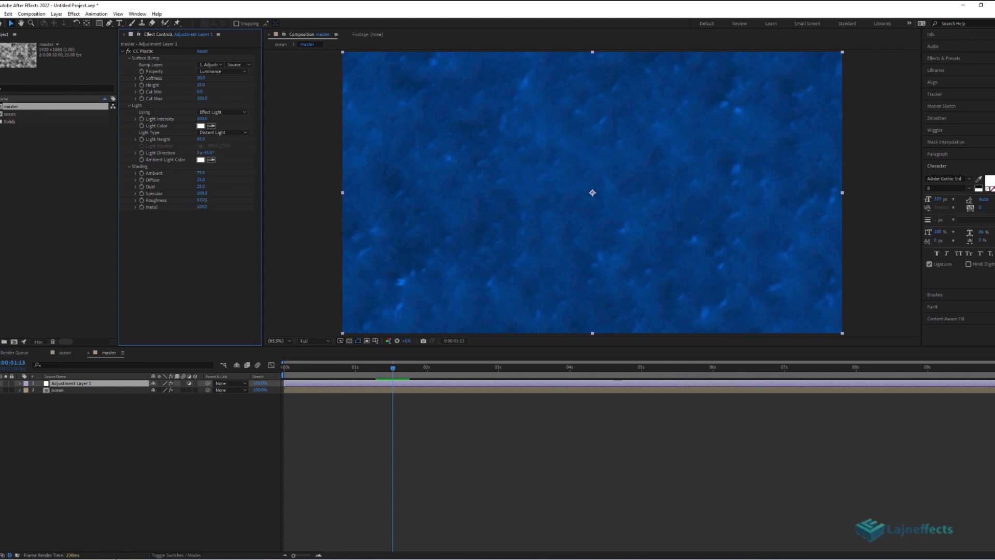
Step: Set Roughness 0.069, Softness 8.5, Metal 70, lower Specular, then preview the surface
{"action": "left_click_drag", "start_coordinate": [201, 200], "coordinate": [216, 201]}
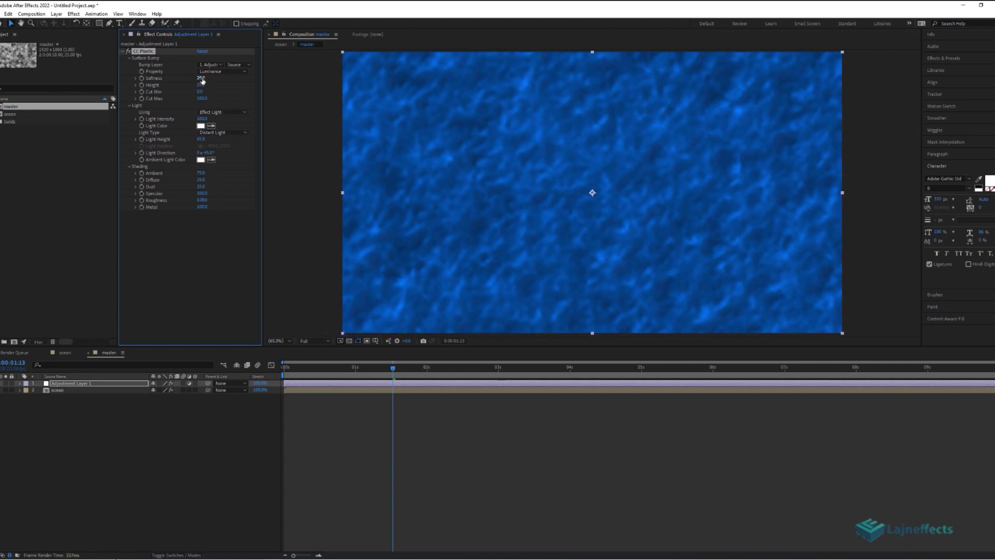
{"action": "left_click_drag", "start_coordinate": [201, 78], "coordinate": [192, 77]}
{"action": "left_click_drag", "start_coordinate": [203, 206], "coordinate": [192, 207]}
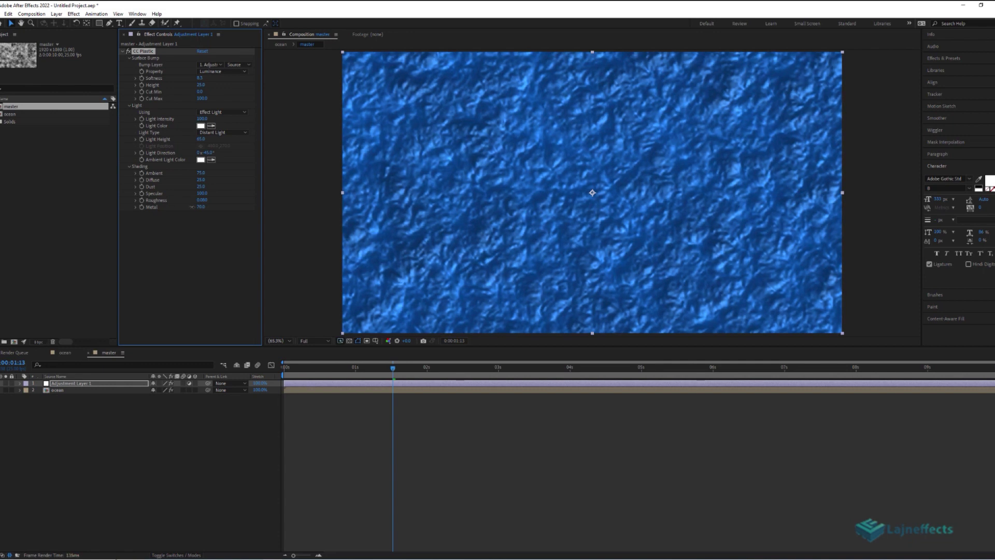
{"action": "left_click_drag", "start_coordinate": [200, 193], "coordinate": [195, 192]}
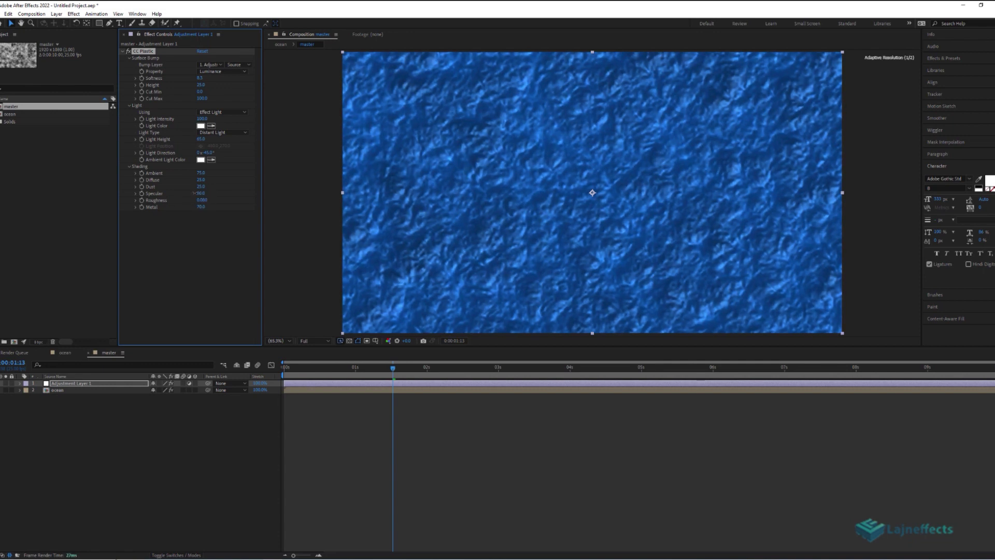
{"action": "left_click", "coordinate": [464, 434]}
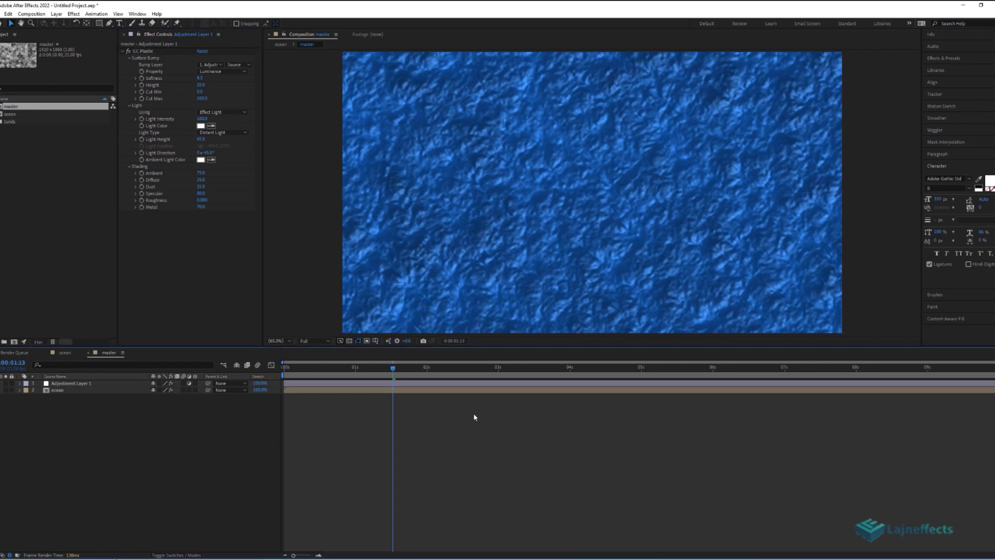
{"action": "key", "text": "space"}
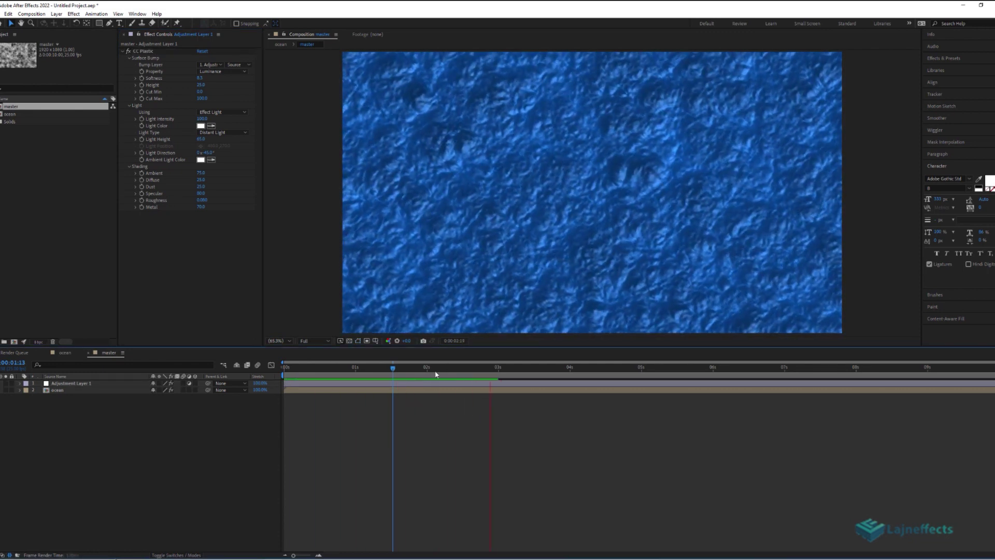
Step: Duplicate the ocean layer above Adjustment Layer 1, delete the copy's Tint, and open its effects menu
{"action": "left_click", "coordinate": [424, 369]}
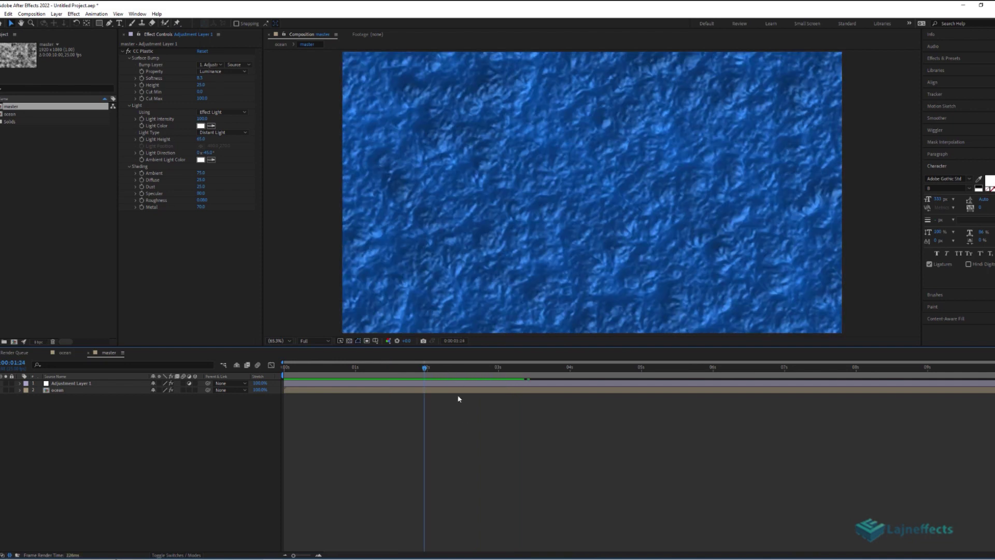
{"action": "left_click_drag", "start_coordinate": [456, 346], "coordinate": [456, 405]}
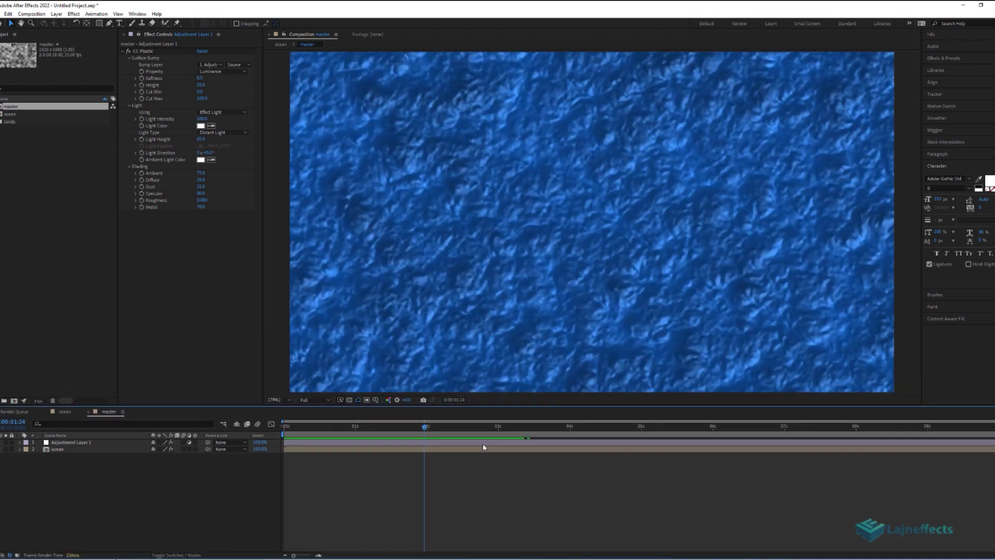
{"action": "left_click", "coordinate": [456, 449]}
{"action": "key", "text": "ctrl+d"}
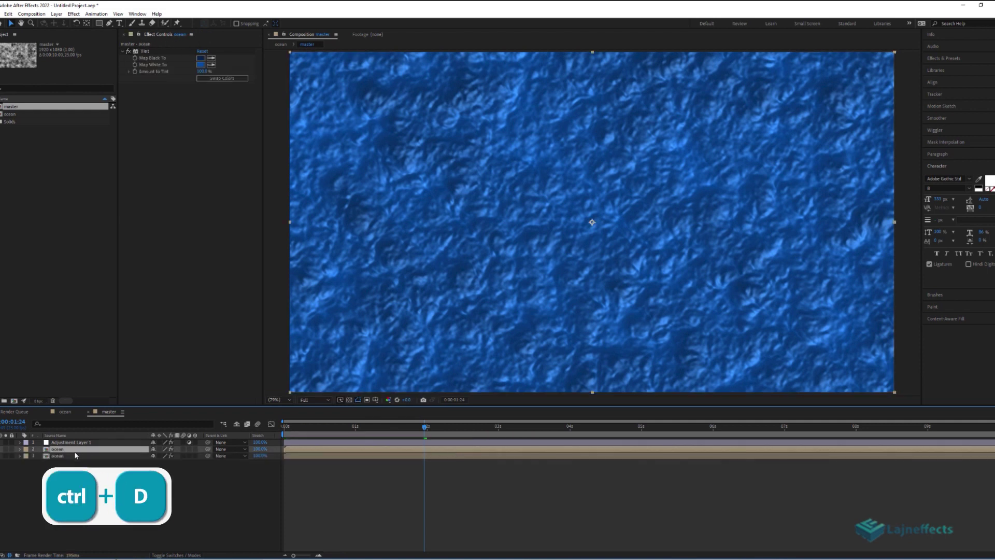
{"action": "left_click_drag", "start_coordinate": [76, 455], "coordinate": [76, 443]}
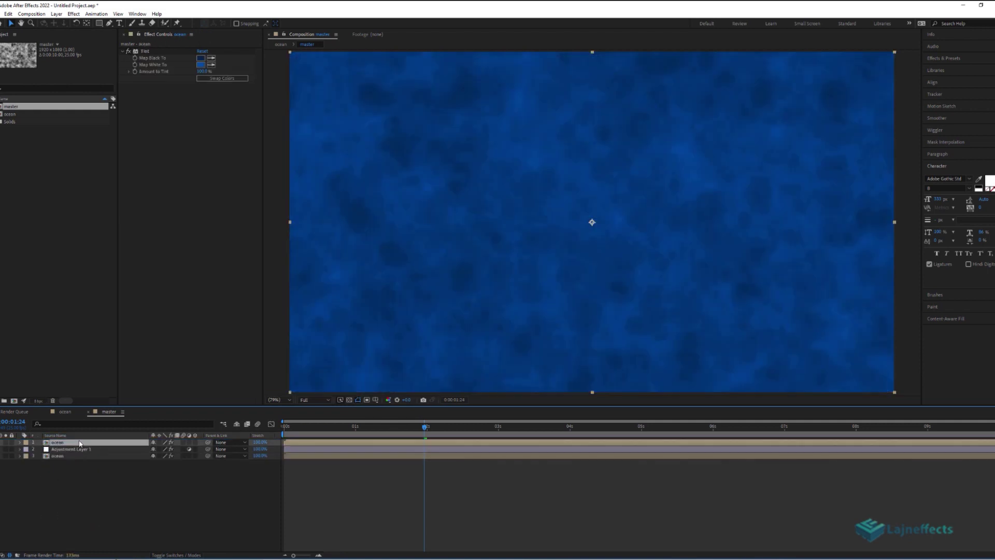
{"action": "left_click", "coordinate": [144, 51]}
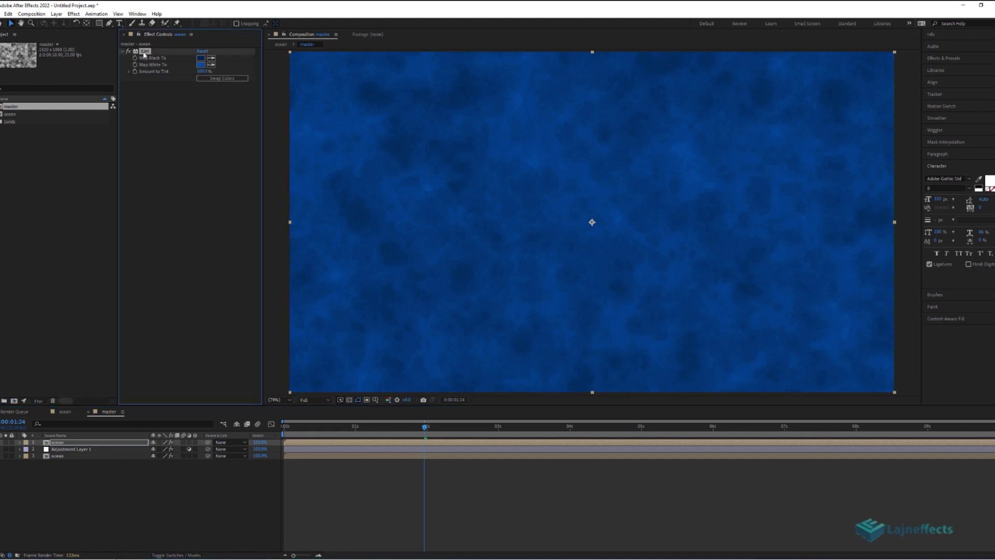
{"action": "key", "text": "Delete"}
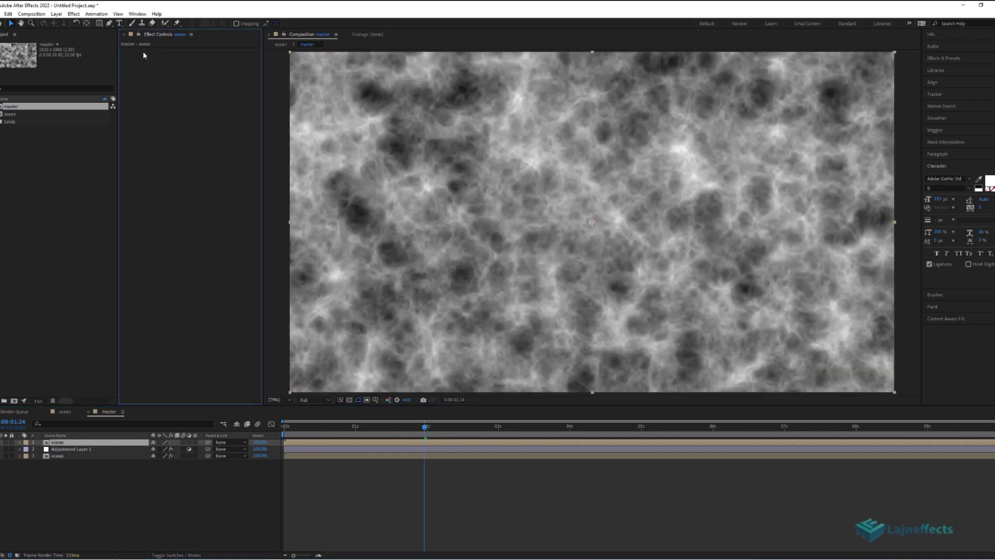
{"action": "right_click", "coordinate": [206, 106]}
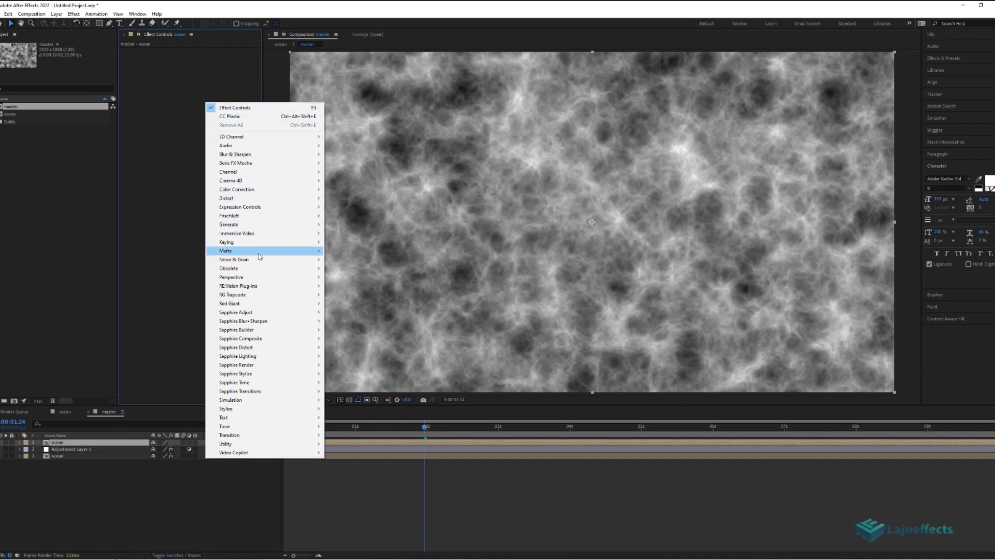
{"action": "mouse_move", "coordinate": [262, 263]}
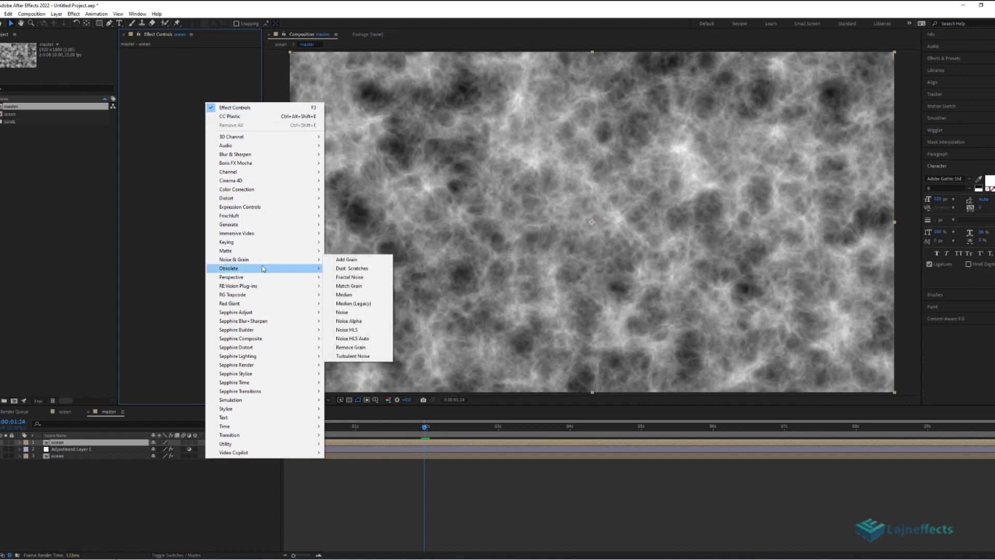
{"action": "mouse_move", "coordinate": [262, 190]}
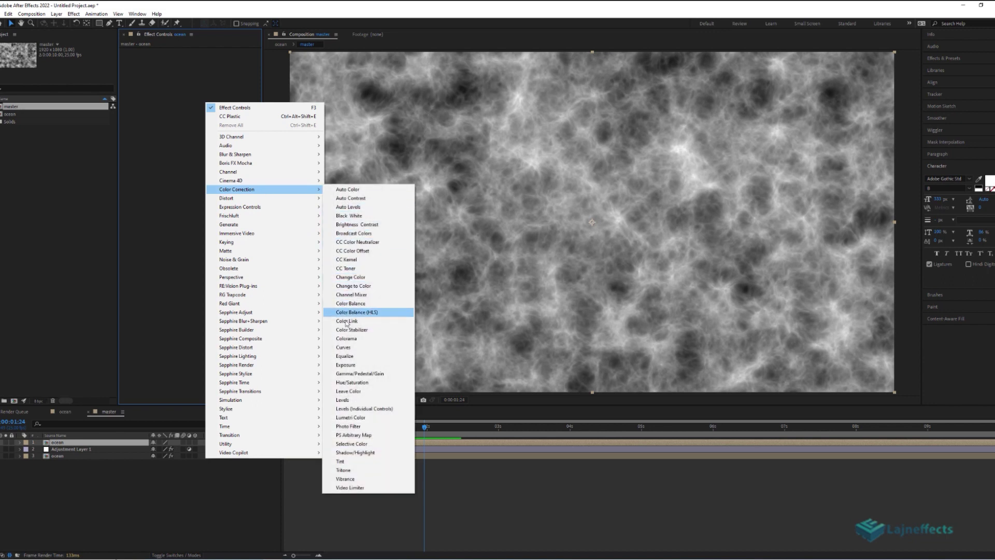
Step: Apply Curves to the ocean copy, crushing darks to leave sparse white wisps, and preview
{"action": "left_click", "coordinate": [353, 347]}
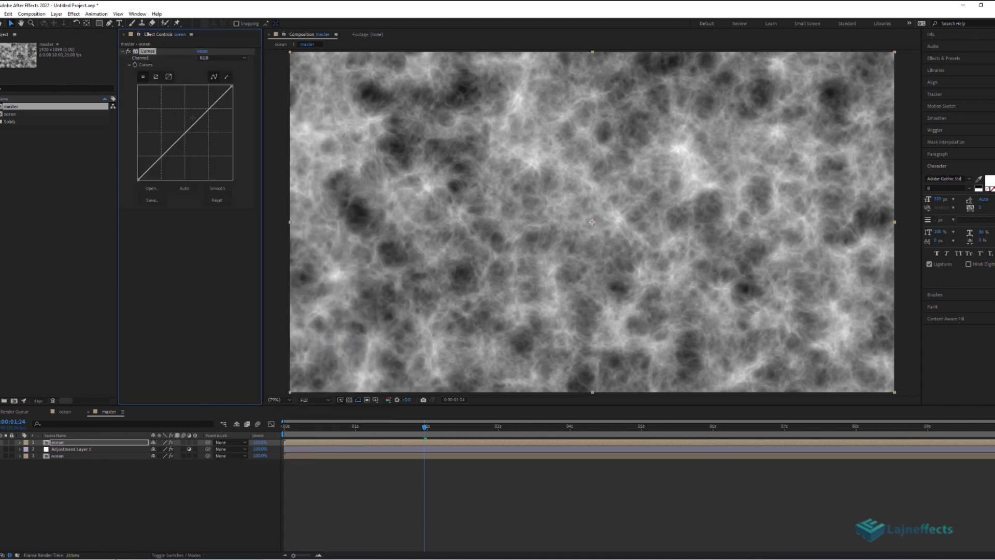
{"action": "left_click_drag", "start_coordinate": [195, 121], "coordinate": [209, 154]}
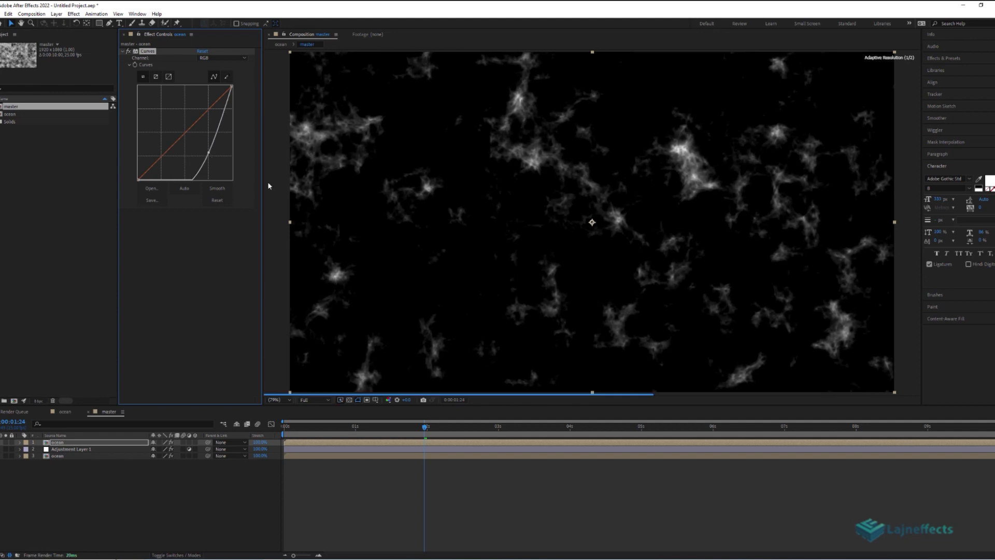
{"action": "left_click", "coordinate": [441, 472]}
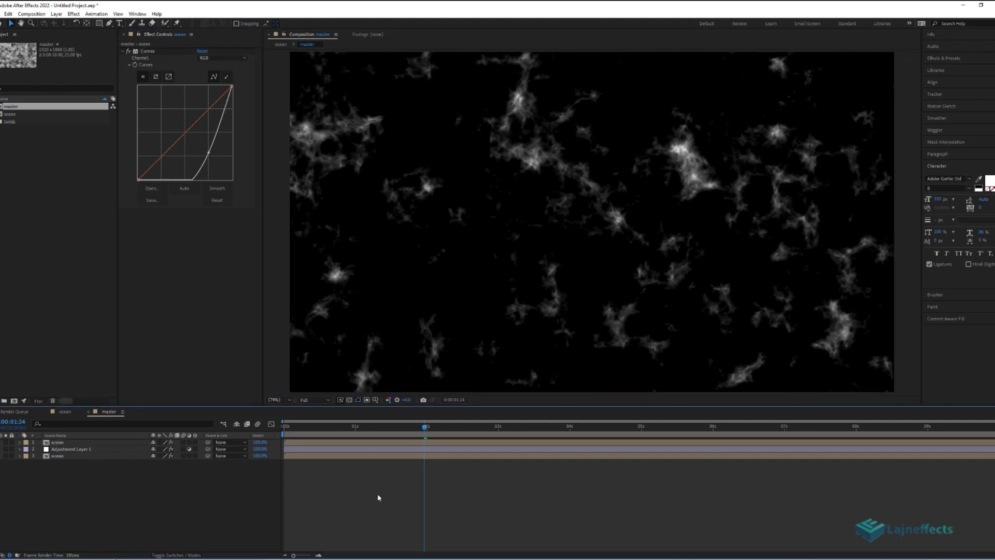
{"action": "key", "text": "space"}
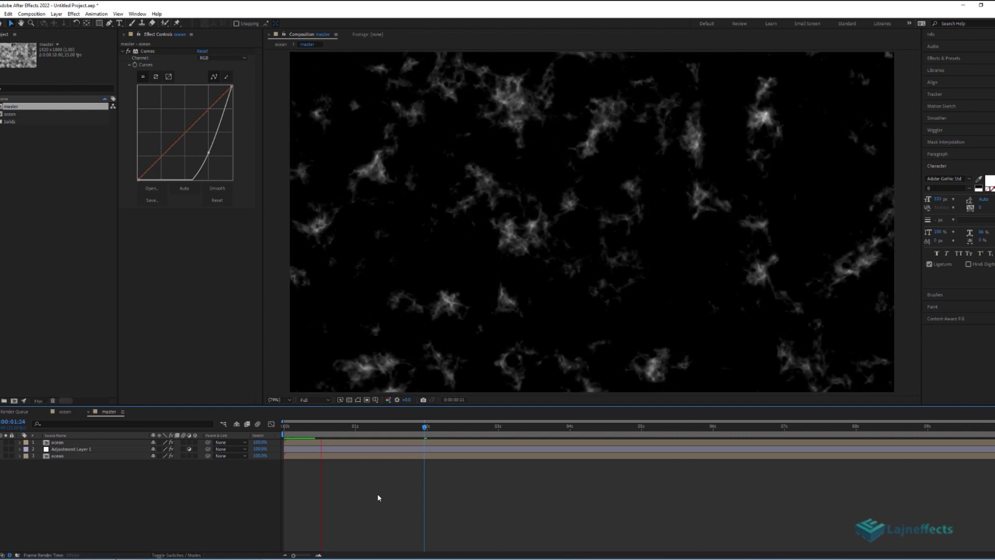
{"action": "left_click", "coordinate": [386, 428]}
Step: Set the top ocean copy's blend mode to Add and preview the foam over the water
{"action": "left_click", "coordinate": [114, 443]}
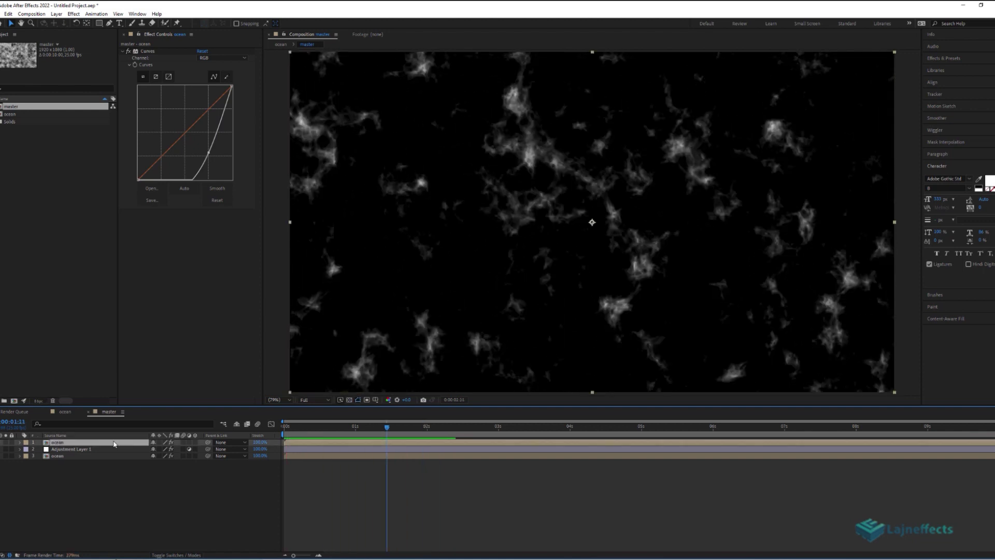
{"action": "key", "text": "F4"}
{"action": "left_click", "coordinate": [158, 444]}
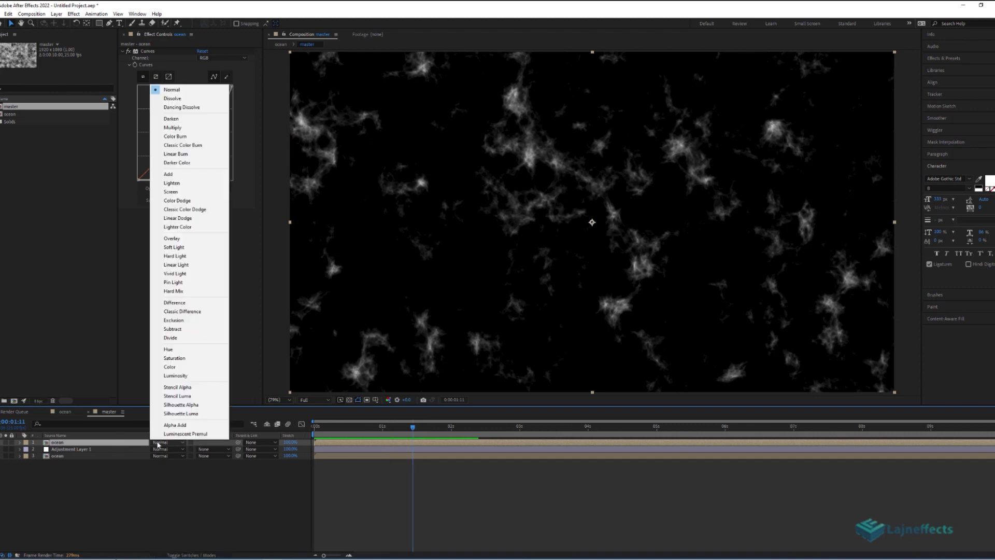
{"action": "left_click", "coordinate": [183, 176]}
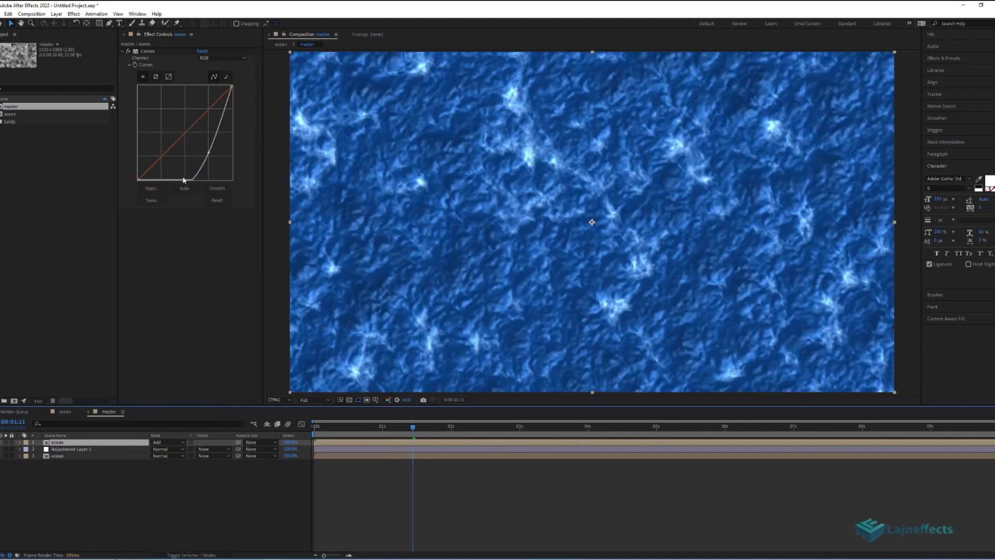
{"action": "left_click", "coordinate": [430, 477]}
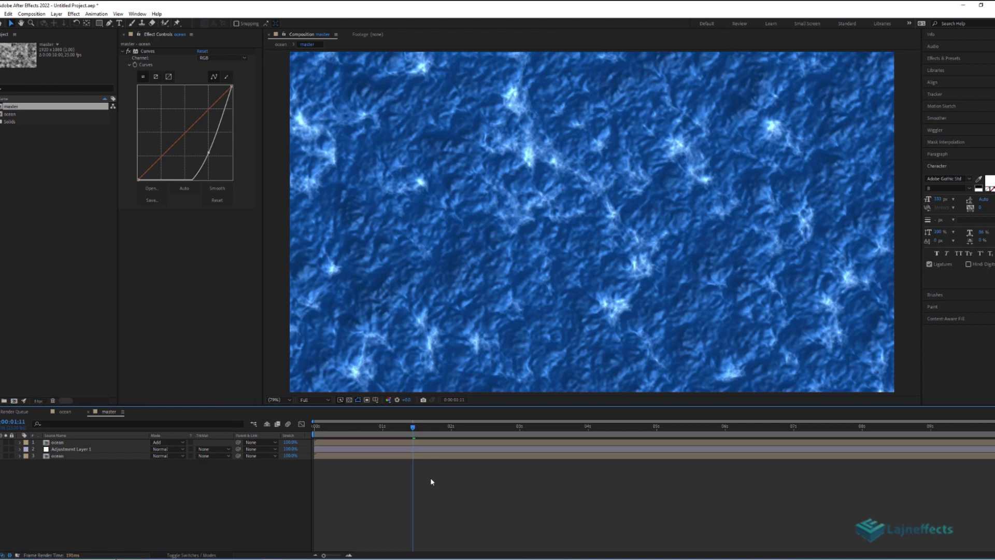
{"action": "key", "text": "space"}
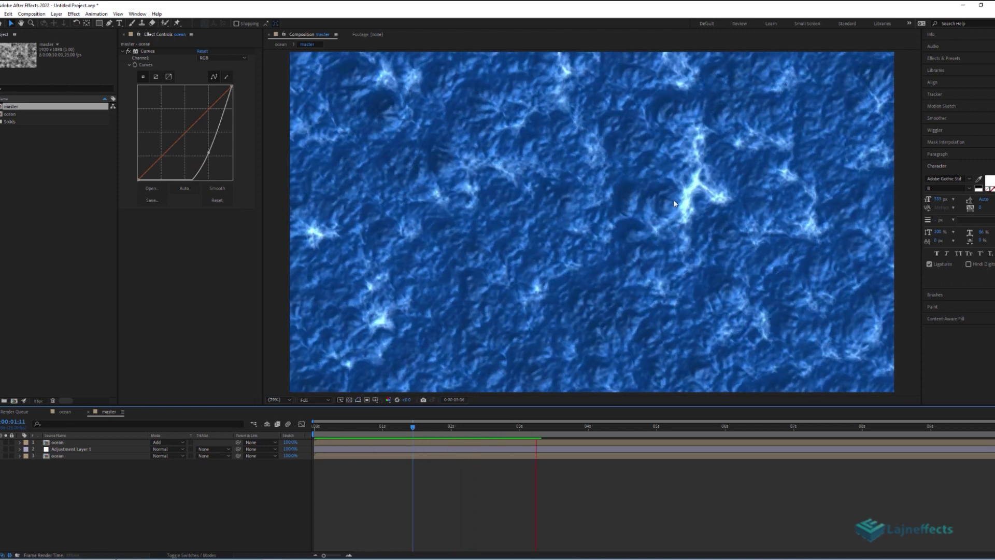
{"action": "left_click", "coordinate": [428, 427]}
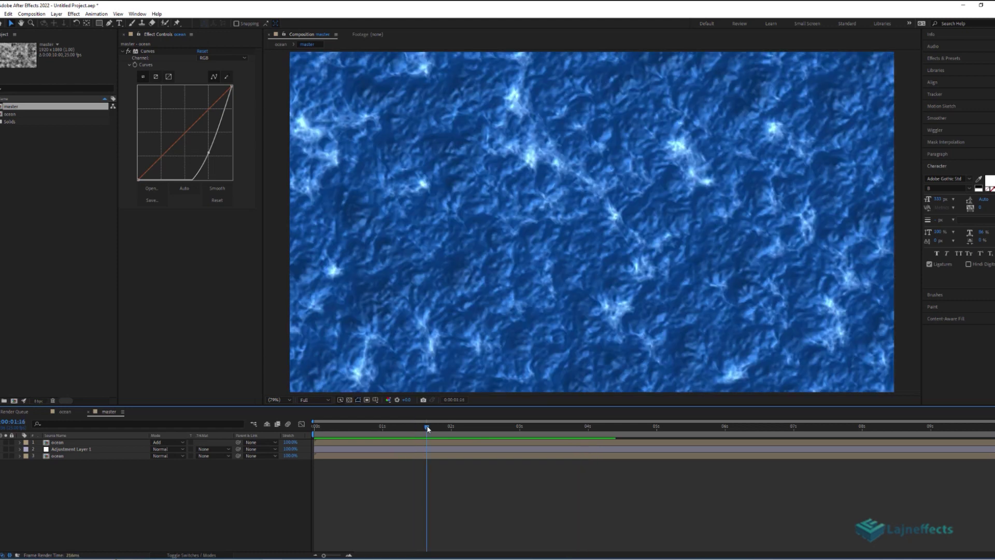
Step: On Adjustment Layer 1's CC Plastic, set Ambient 31, Dust 0, Roughness 0.063, Metal 77.8, then preview
{"action": "left_click", "coordinate": [77, 450]}
{"action": "mouse_move", "coordinate": [199, 175]}
{"action": "left_mouse_down"}
{"action": "mouse_move", "coordinate": [183, 173]}
{"action": "mouse_move", "coordinate": [198, 180]}
{"action": "left_mouse_up"}
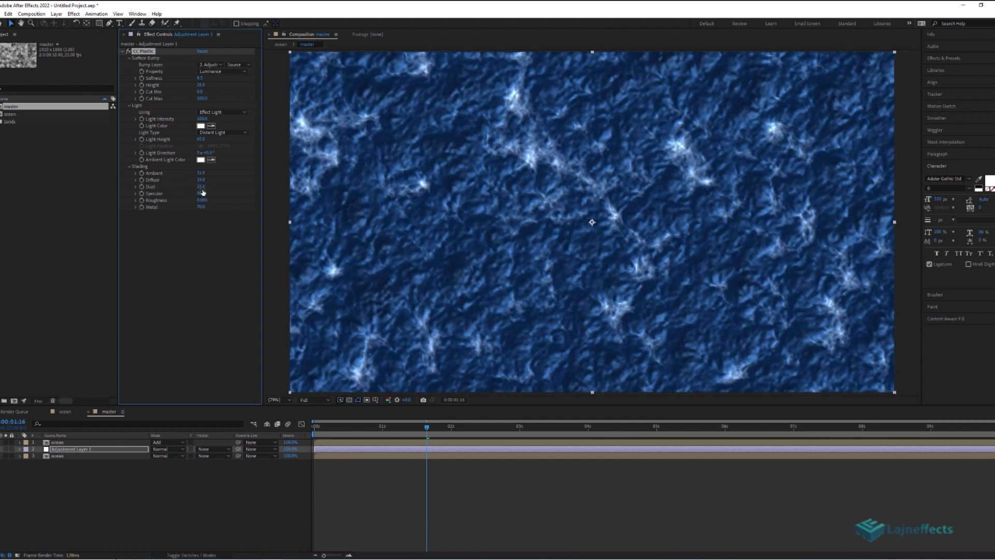
{"action": "left_click_drag", "start_coordinate": [200, 188], "coordinate": [187, 189]}
{"action": "left_click_drag", "start_coordinate": [204, 202], "coordinate": [195, 200]}
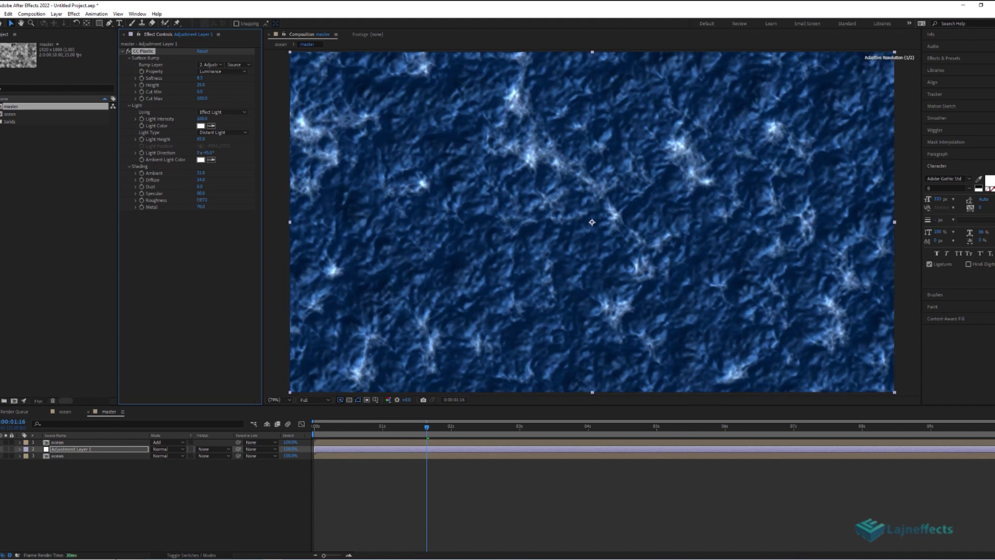
{"action": "left_click_drag", "start_coordinate": [201, 208], "coordinate": [206, 208]}
{"action": "left_click", "coordinate": [584, 512]}
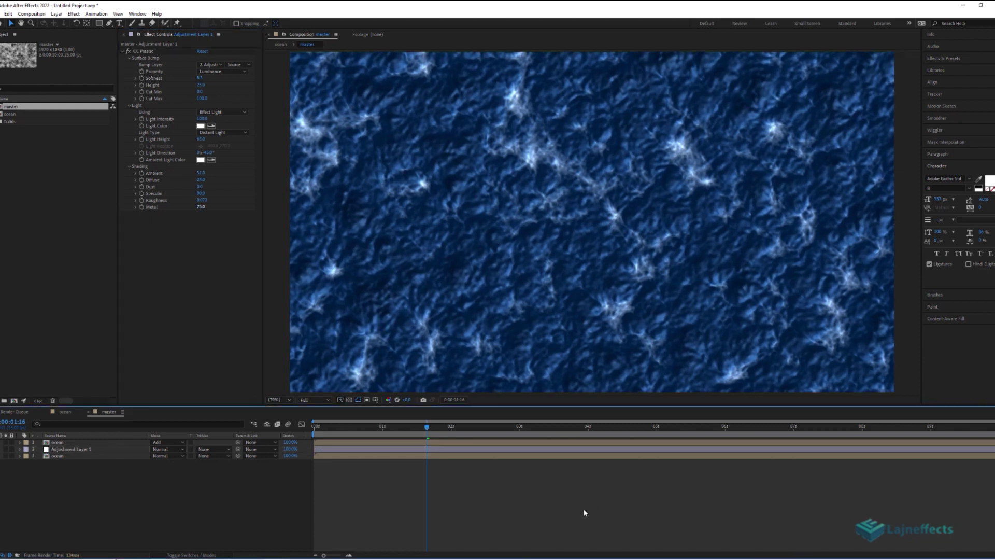
{"action": "key", "text": "space"}
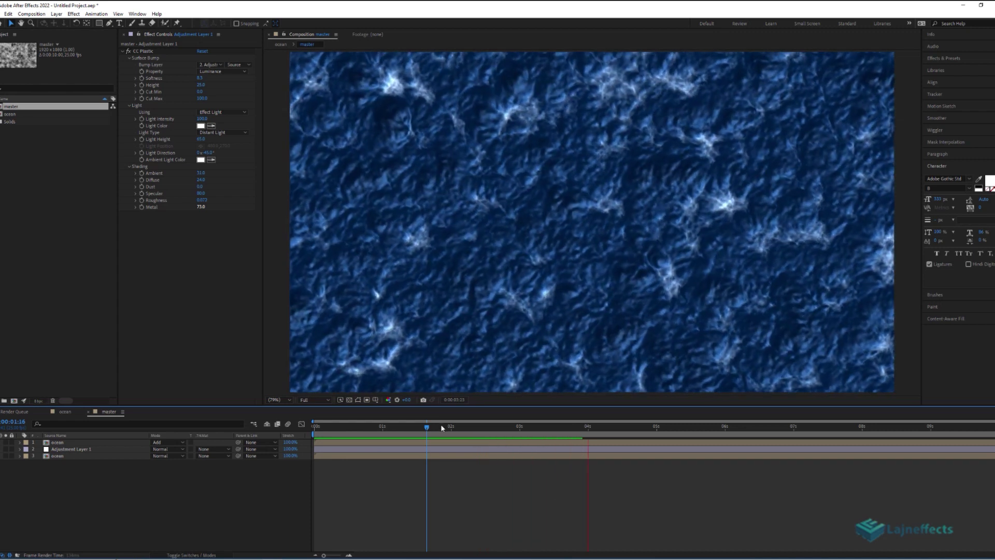
Step: Lower the CC Plastic bump height and reduce Metal to 61, then preview the refined ocean
{"action": "left_click_drag", "start_coordinate": [199, 86], "coordinate": [196, 85]}
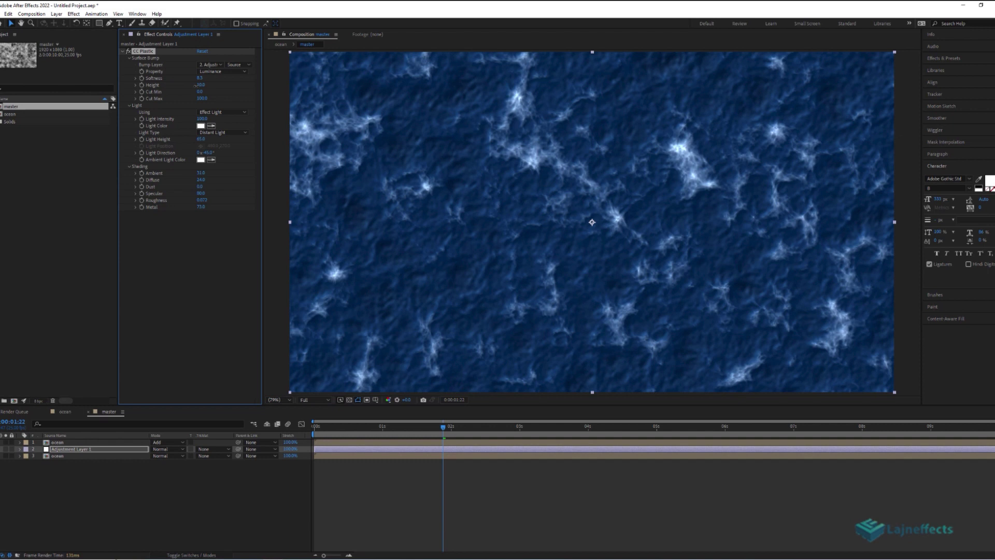
{"action": "left_click_drag", "start_coordinate": [201, 206], "coordinate": [199, 192]}
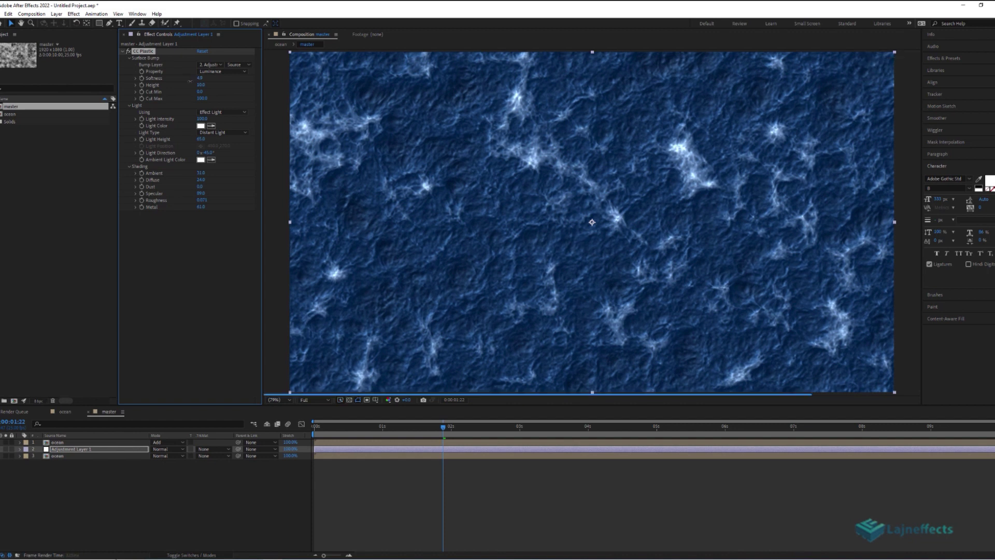
{"action": "left_click", "coordinate": [491, 493]}
{"action": "key", "text": "space"}
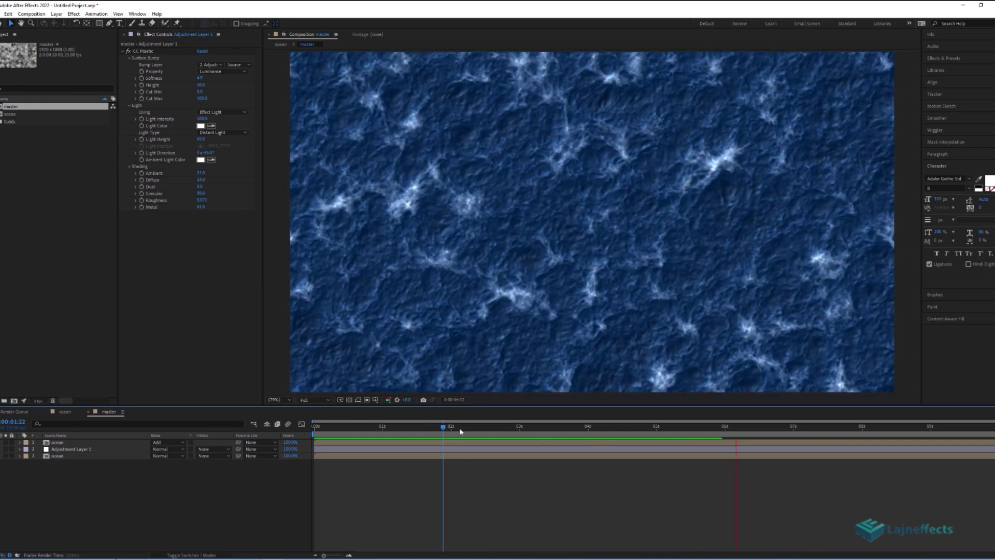
{"action": "left_click", "coordinate": [460, 429]}
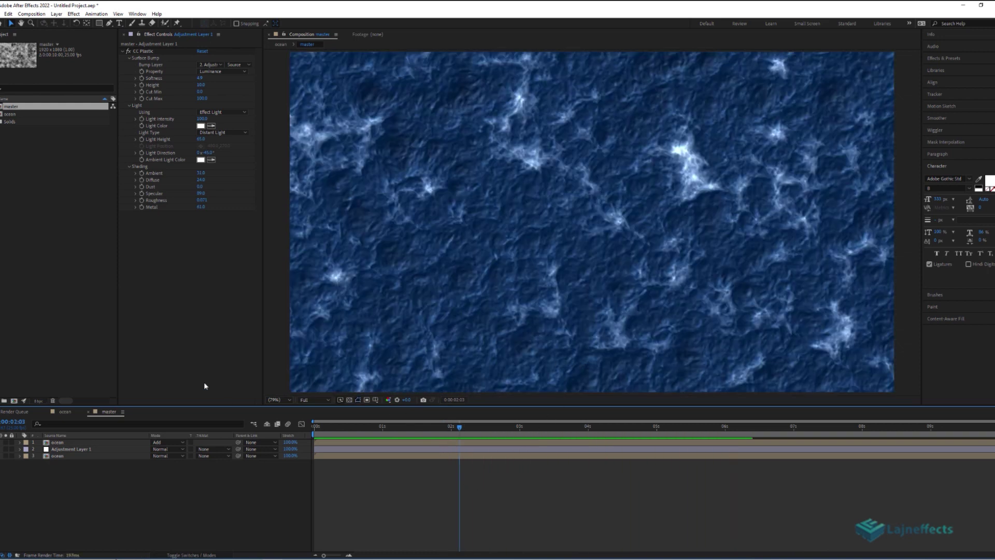
Step: Create a new HDTV 1080 25 composition named 'text holder'
{"action": "left_click", "coordinate": [66, 253]}
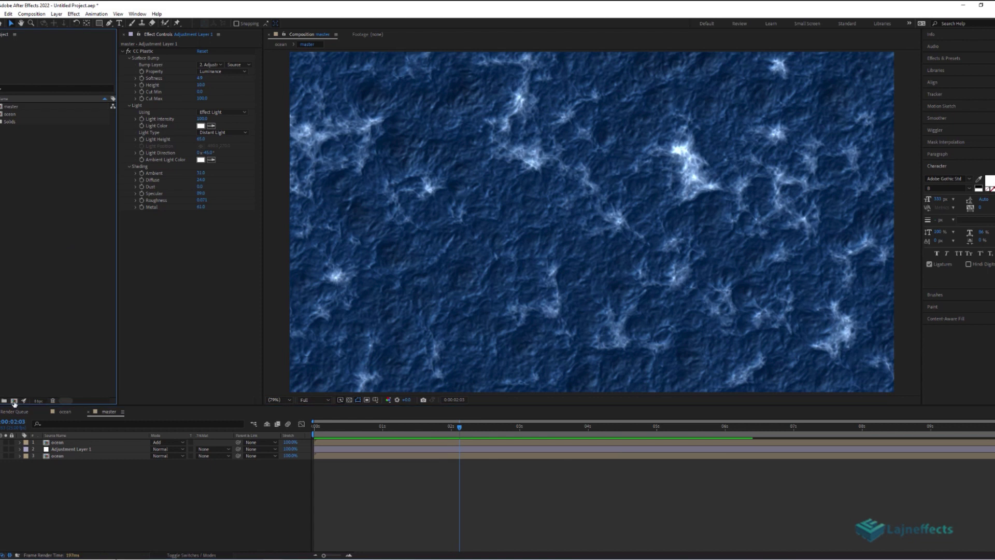
{"action": "left_click", "coordinate": [14, 401]}
{"action": "type", "text": "text"}
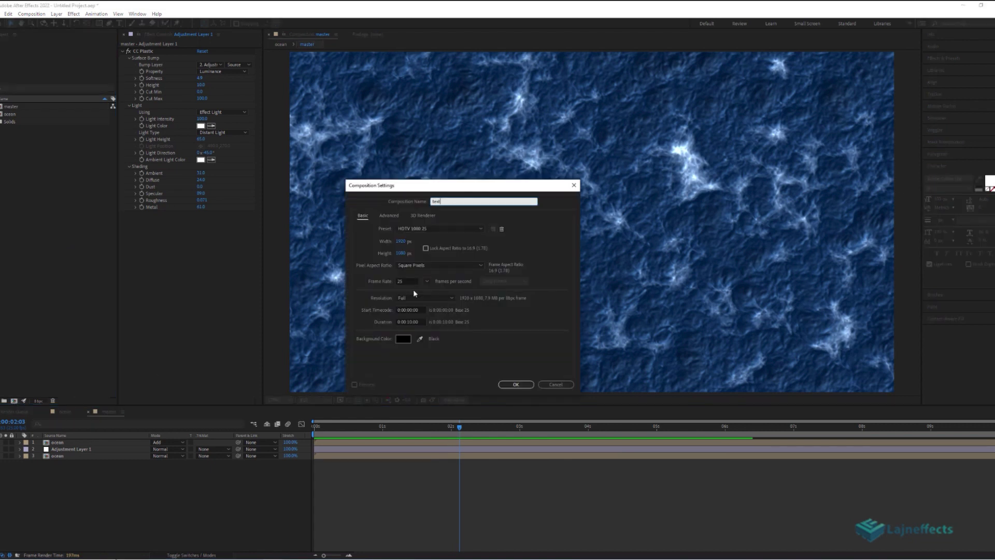
{"action": "type", "text": " holder"}
{"action": "left_click", "coordinate": [512, 383]}
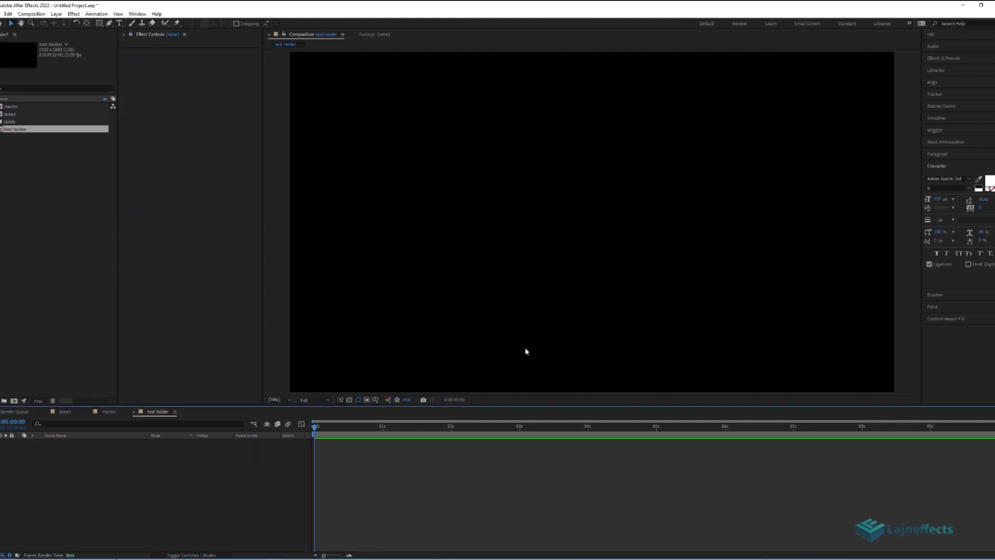
Step: Add a new text layer reading 'OCEAN' to the text holder comp
{"action": "right_click", "coordinate": [466, 492]}
{"action": "mouse_move", "coordinate": [493, 393]}
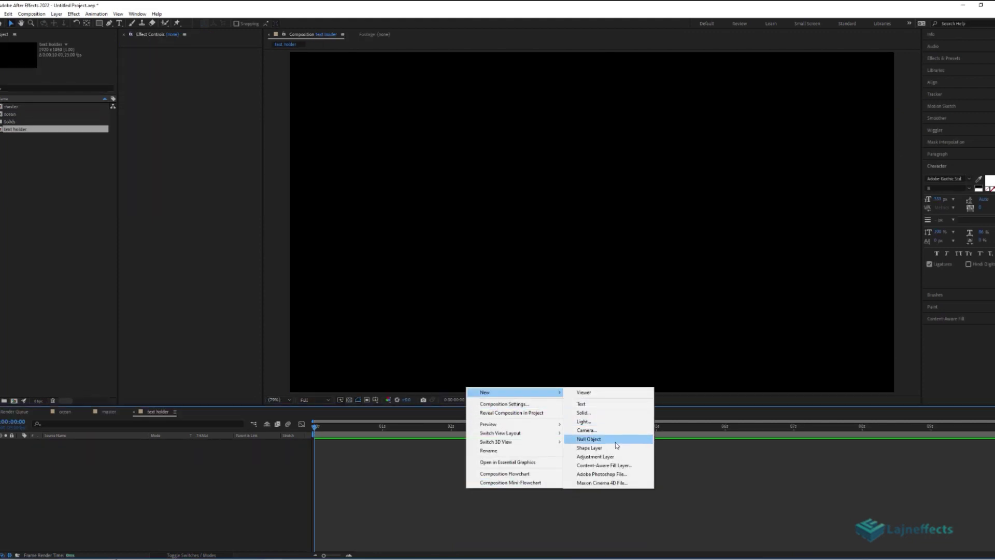
{"action": "left_click", "coordinate": [592, 404]}
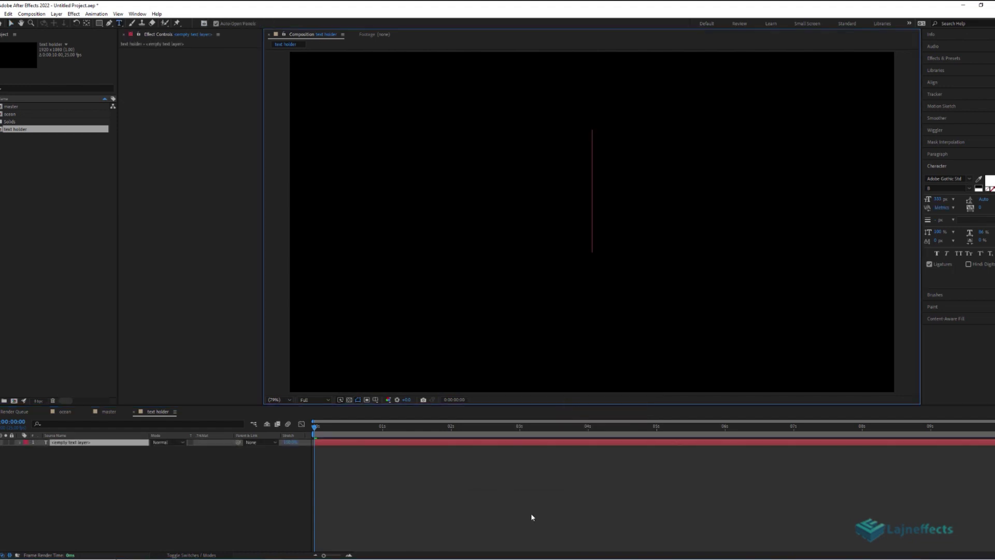
{"action": "type", "text": "OCEAN"}
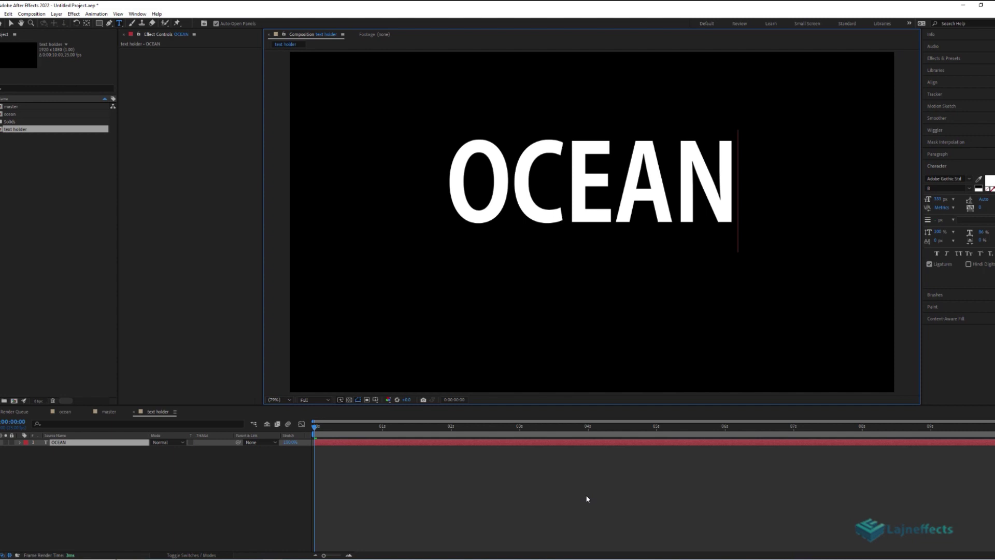
Step: Format OCEAN in PMingLiU-ExtB with Faux Bold at about 383 px
{"action": "key", "text": "ctrl+a"}
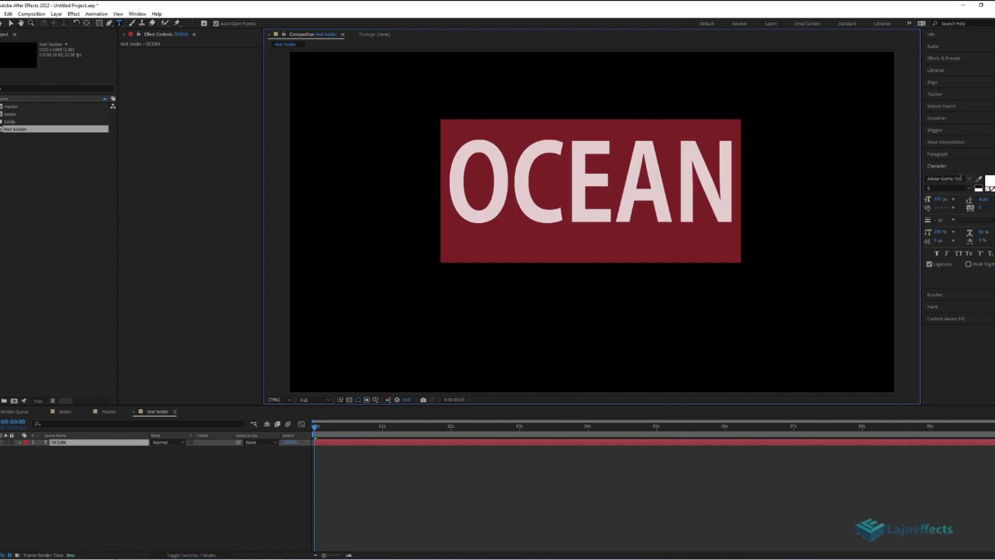
{"action": "left_click", "coordinate": [959, 178]}
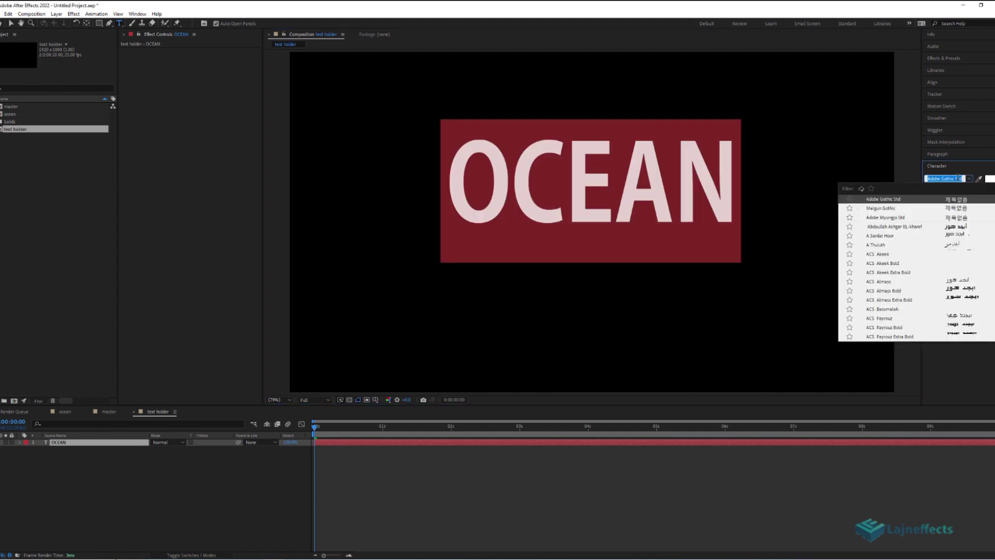
{"action": "key", "text": "Up"}
{"action": "key", "text": "Up"}
{"action": "key", "text": "Up"}
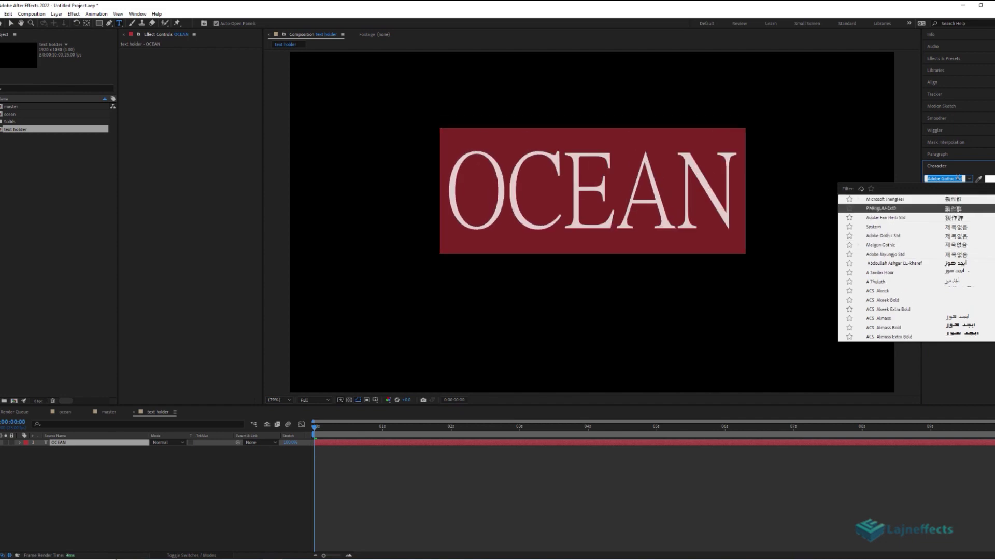
{"action": "key", "text": "Return"}
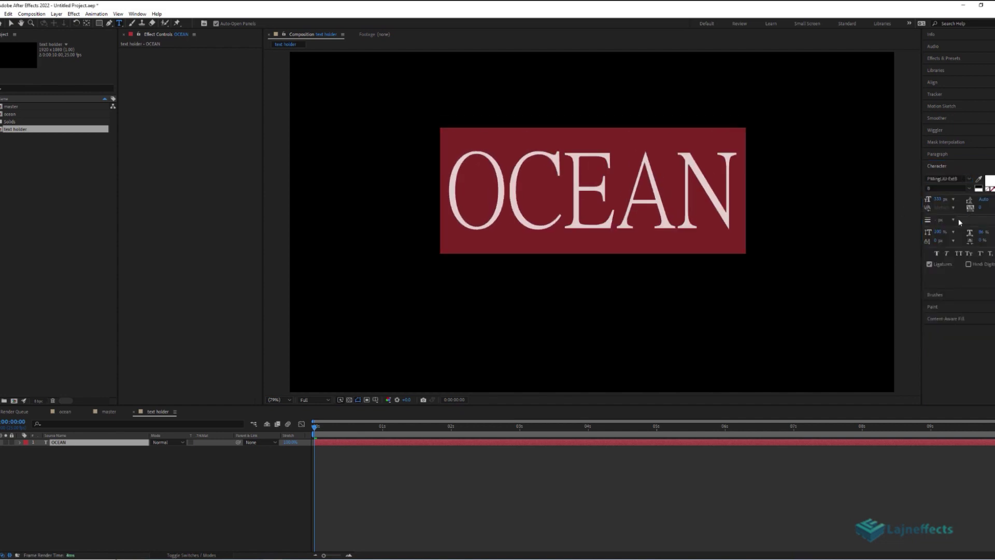
{"action": "left_click", "coordinate": [937, 253]}
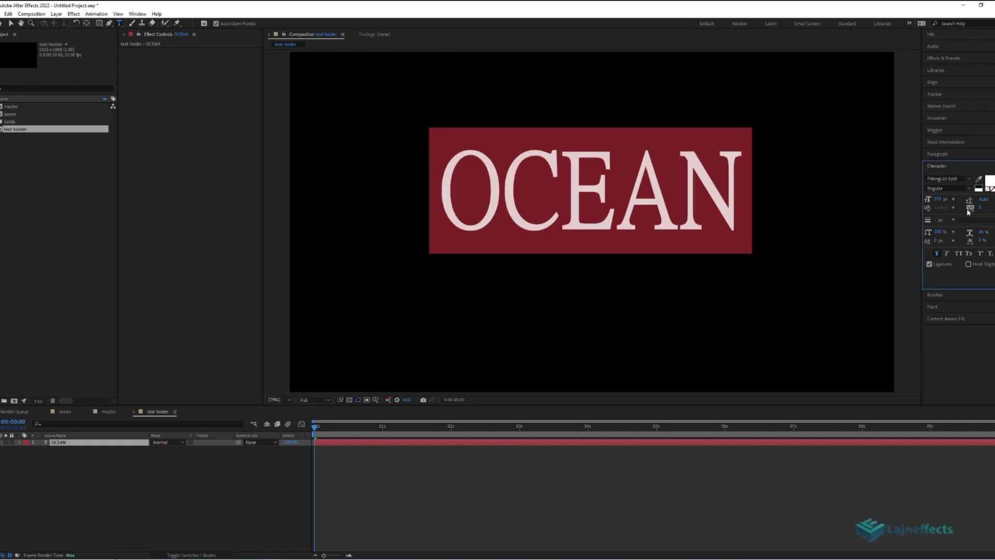
{"action": "left_click", "coordinate": [967, 187]}
{"action": "left_click_drag", "start_coordinate": [939, 202], "coordinate": [969, 202]}
Step: Move the OCEAN layer slightly lower in the frame and set the time to about 3 seconds
{"action": "left_click", "coordinate": [474, 442]}
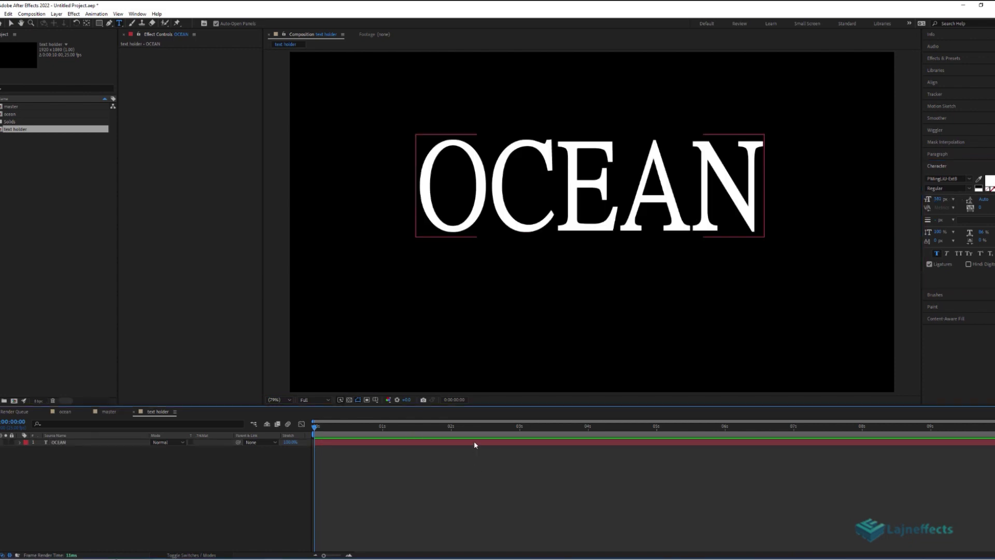
{"action": "key", "text": "v"}
{"action": "left_click_drag", "start_coordinate": [584, 188], "coordinate": [584, 213]}
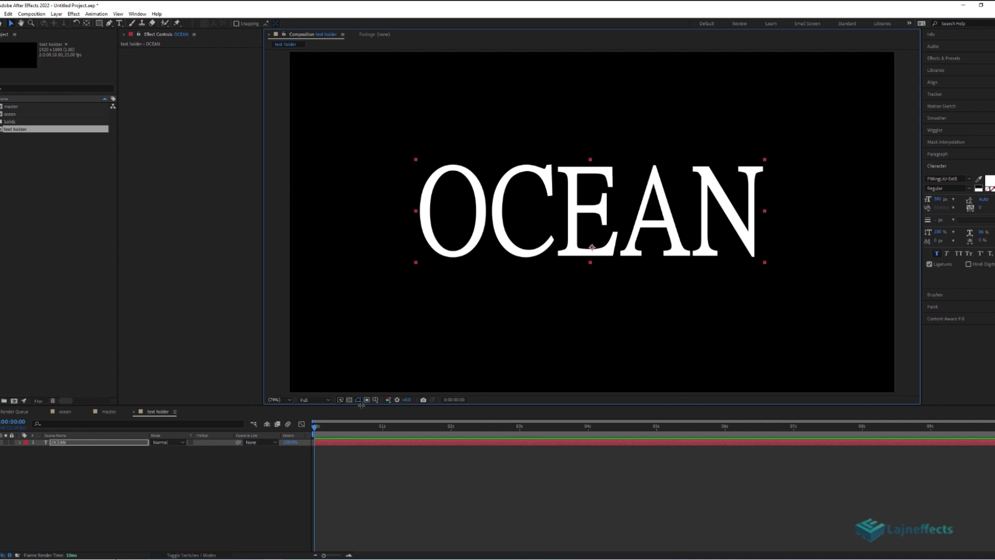
{"action": "left_click_drag", "start_coordinate": [361, 405], "coordinate": [370, 347]}
{"action": "left_click", "coordinate": [388, 412]}
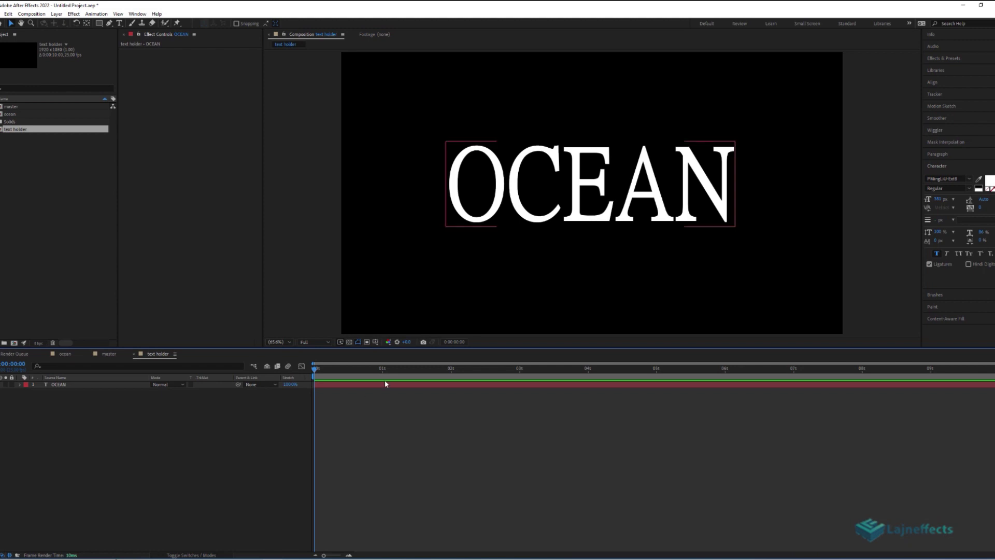
{"action": "left_click_drag", "start_coordinate": [369, 370], "coordinate": [657, 363]}
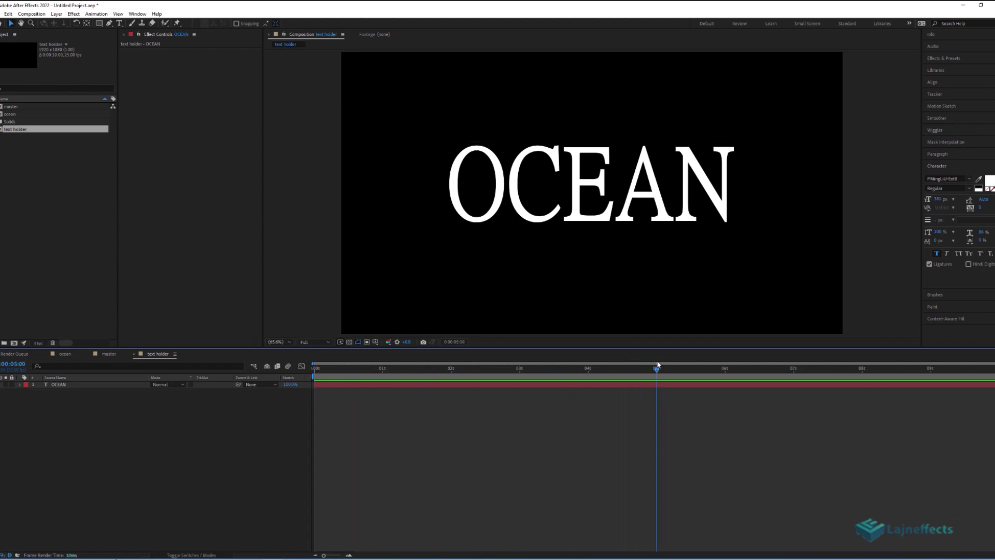
{"action": "left_click", "coordinate": [647, 384]}
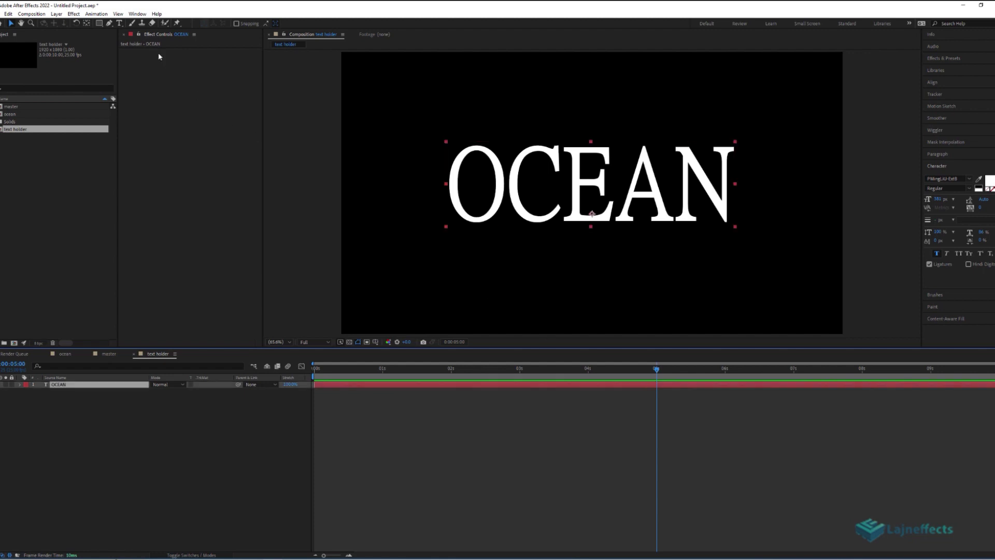
Step: Apply Inner/Outer Key to OCEAN and set Edge Thin to 25 at 0 seconds
{"action": "right_click", "coordinate": [182, 123]}
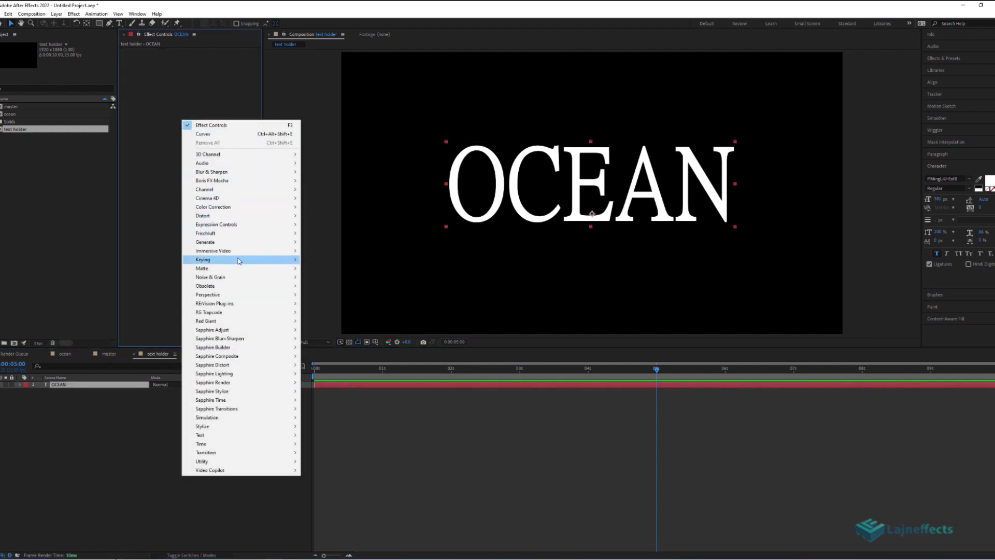
{"action": "mouse_move", "coordinate": [239, 261]}
{"action": "left_click", "coordinate": [329, 312]}
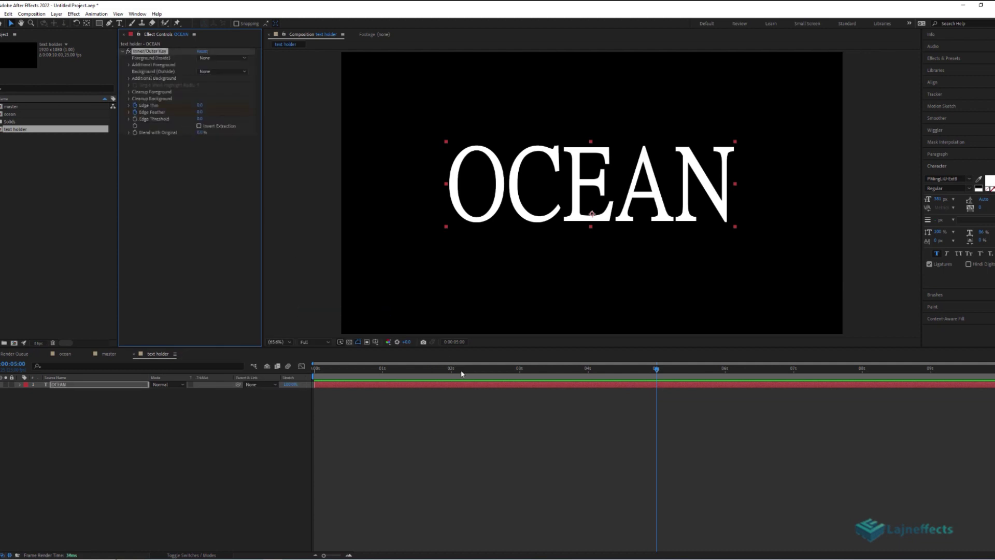
{"action": "left_click", "coordinate": [315, 369]}
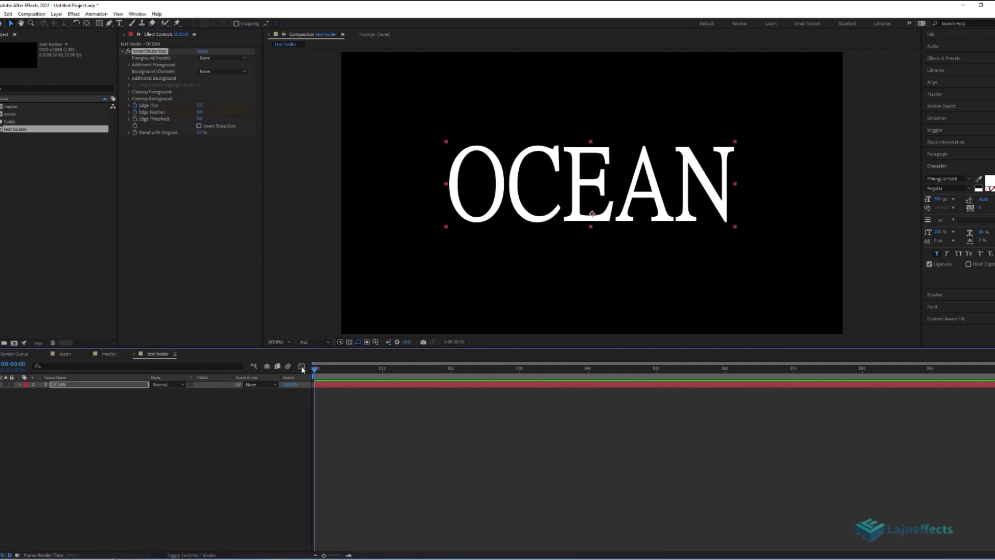
{"action": "left_click", "coordinate": [200, 106]}
{"action": "type", "text": "25"}
{"action": "key", "text": "Return"}
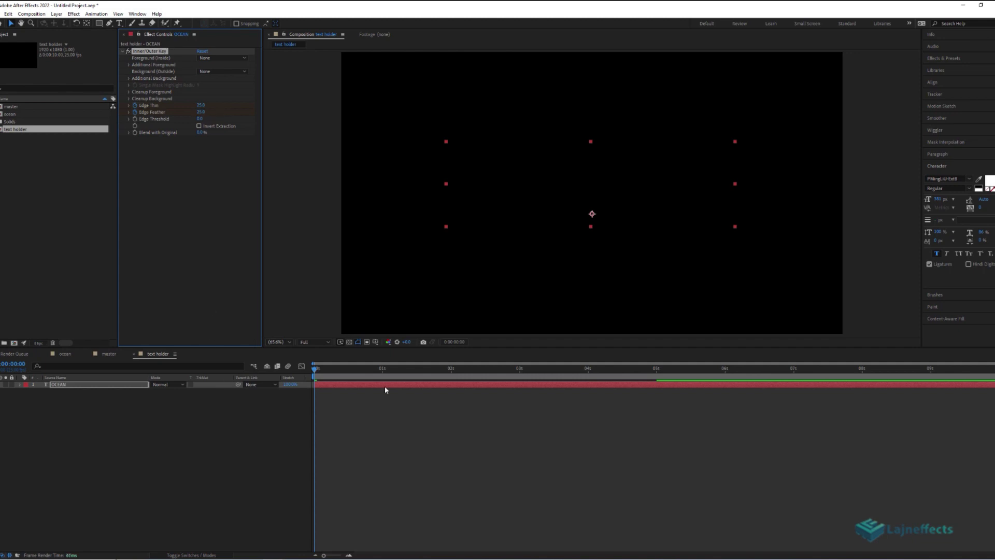
Step: Check OCEAN appearing later in time, then switch to the ocean composition
{"action": "left_click", "coordinate": [357, 402]}
{"action": "left_click_drag", "start_coordinate": [327, 374], "coordinate": [711, 370]}
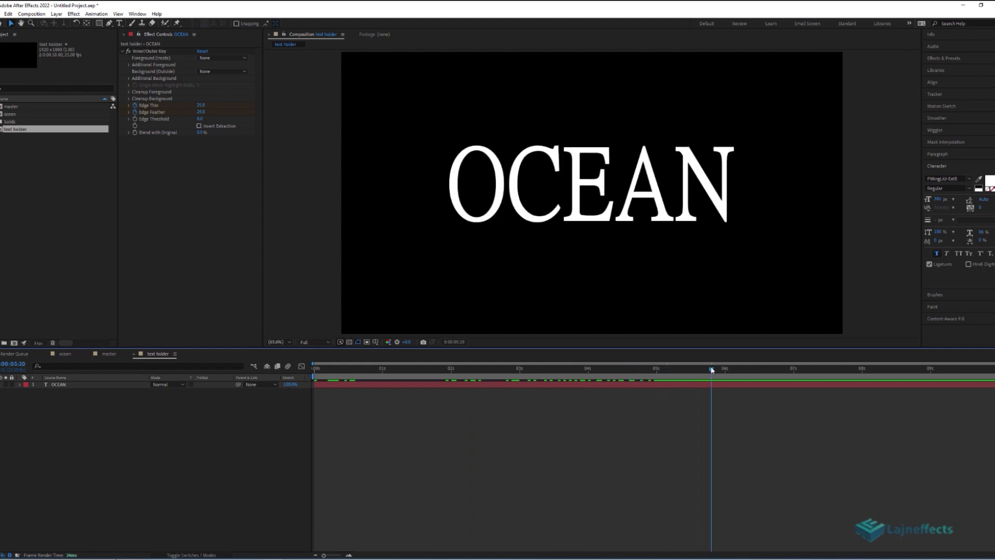
{"action": "left_click", "coordinate": [65, 353]}
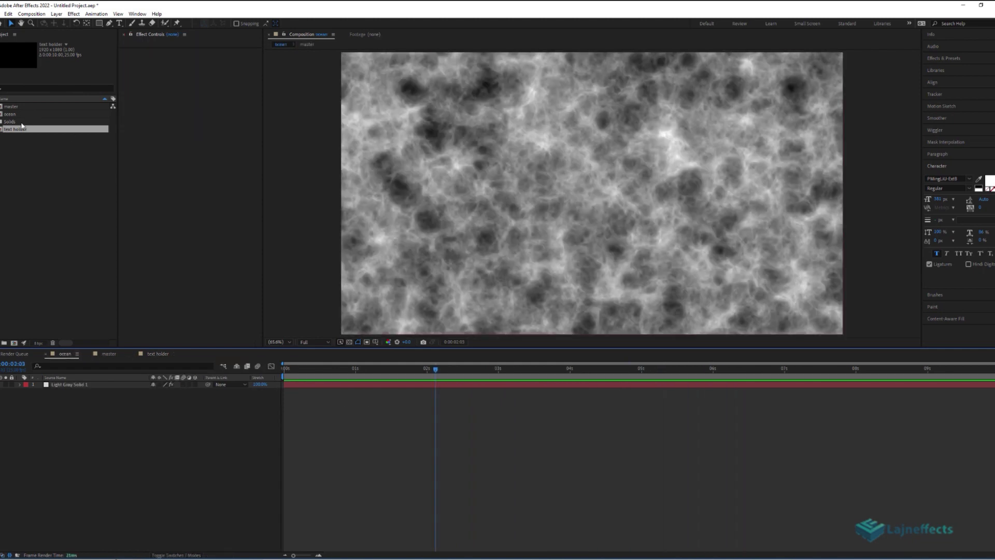
Step: Nest text holder into the ocean comp, then preview OCEAN emerging from the water in master
{"action": "left_click_drag", "start_coordinate": [19, 133], "coordinate": [76, 383]}
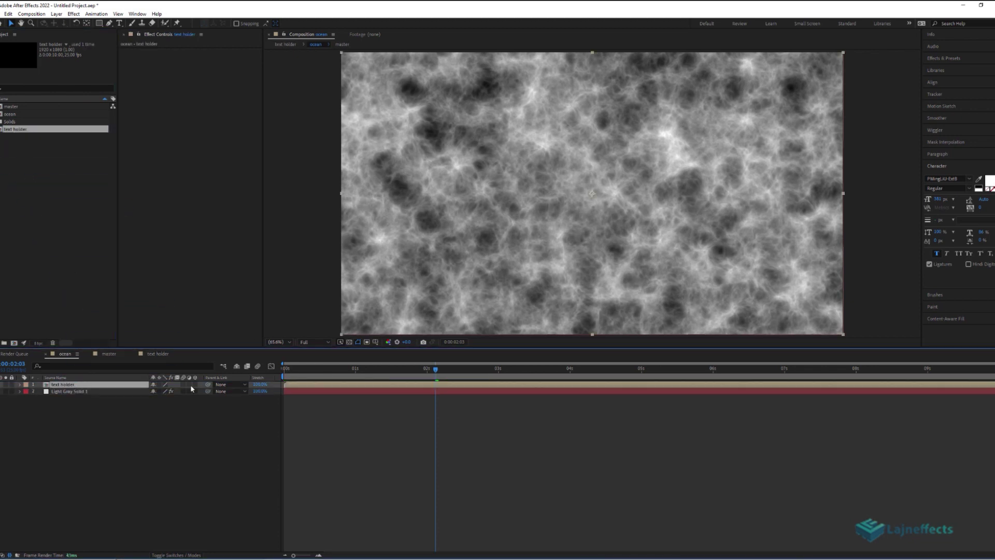
{"action": "left_click_drag", "start_coordinate": [327, 372], "coordinate": [742, 375]}
{"action": "left_click", "coordinate": [109, 354]}
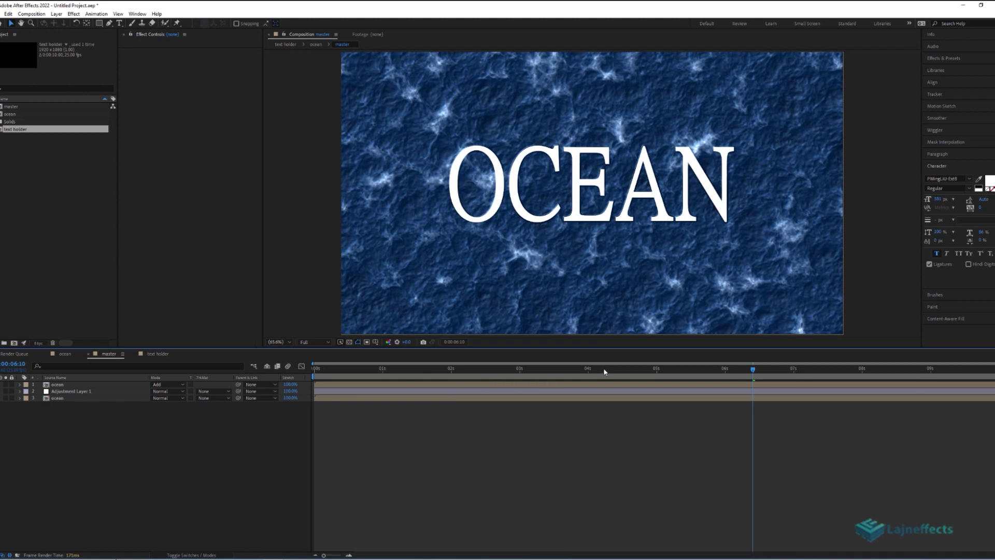
{"action": "left_click_drag", "start_coordinate": [605, 371], "coordinate": [657, 384]}
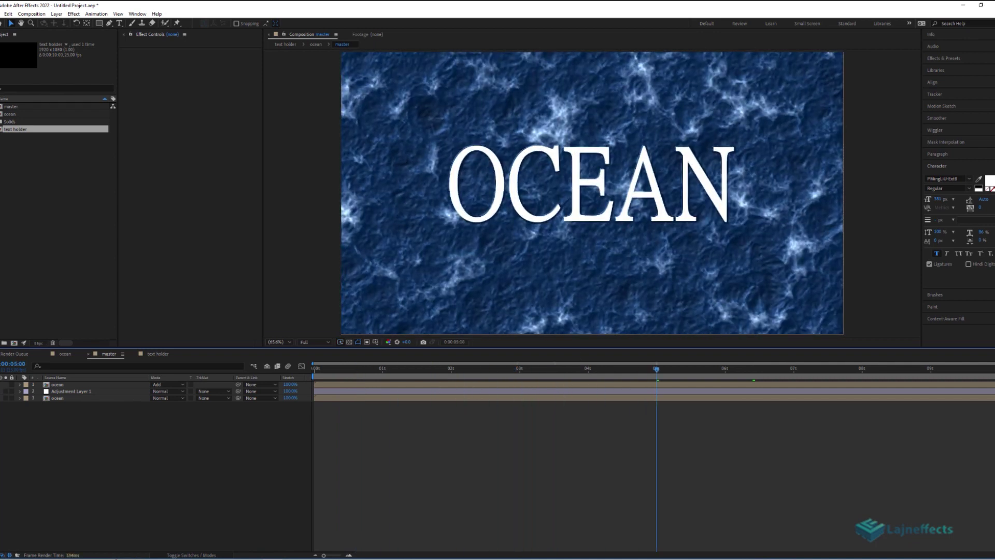
{"action": "key", "text": "space"}
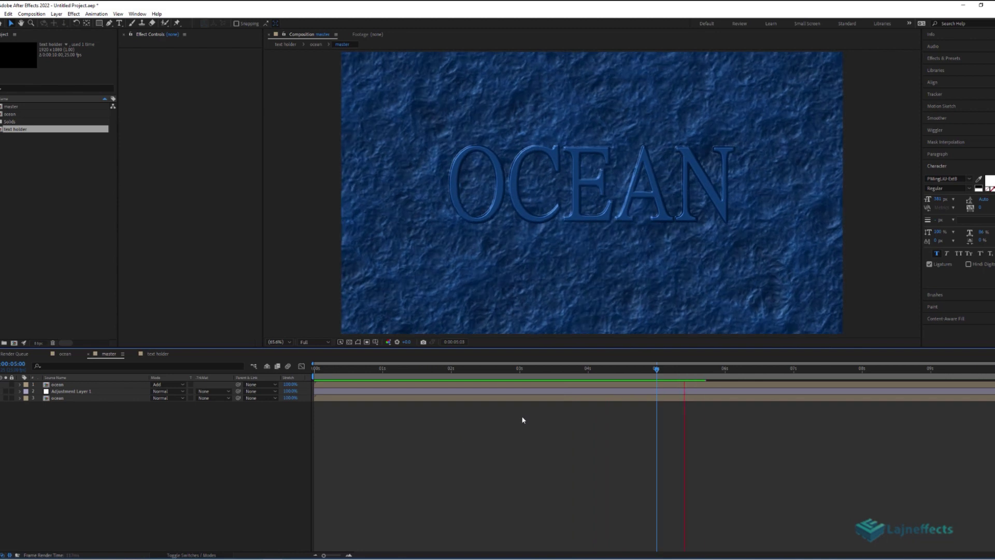
{"action": "key", "text": "space"}
{"action": "left_click", "coordinate": [369, 384]}
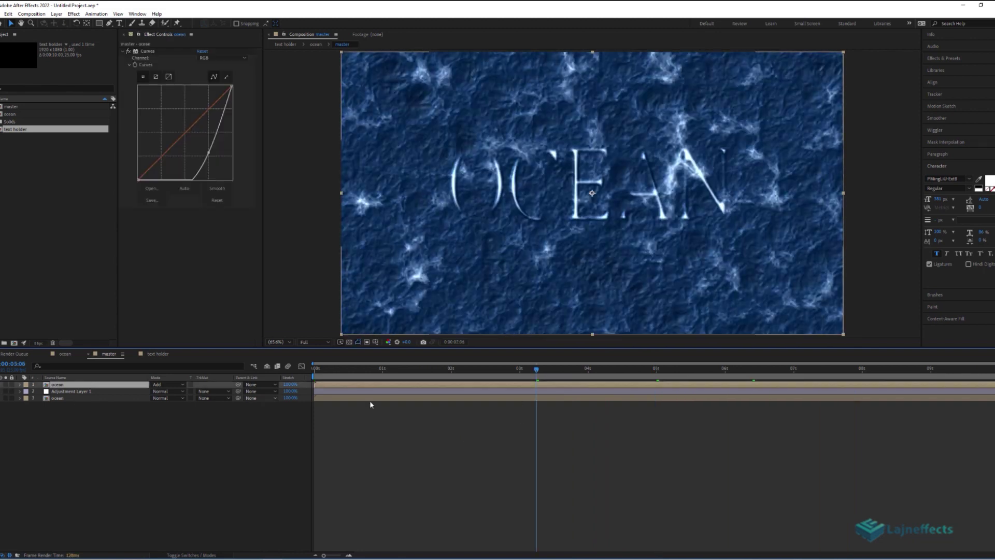
{"action": "left_click_drag", "start_coordinate": [536, 369], "coordinate": [657, 369]}
{"action": "key", "text": "space"}
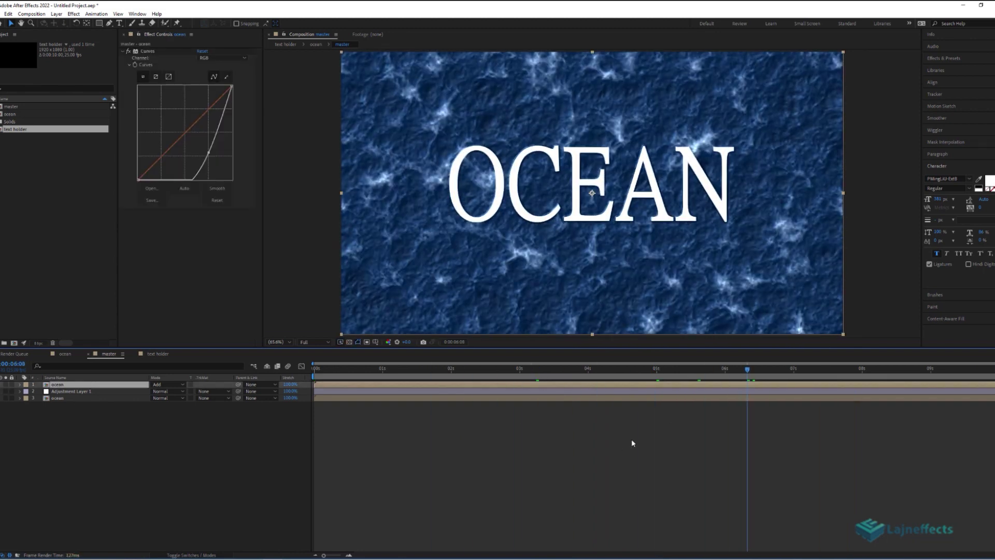
{"action": "left_click", "coordinate": [627, 439]}
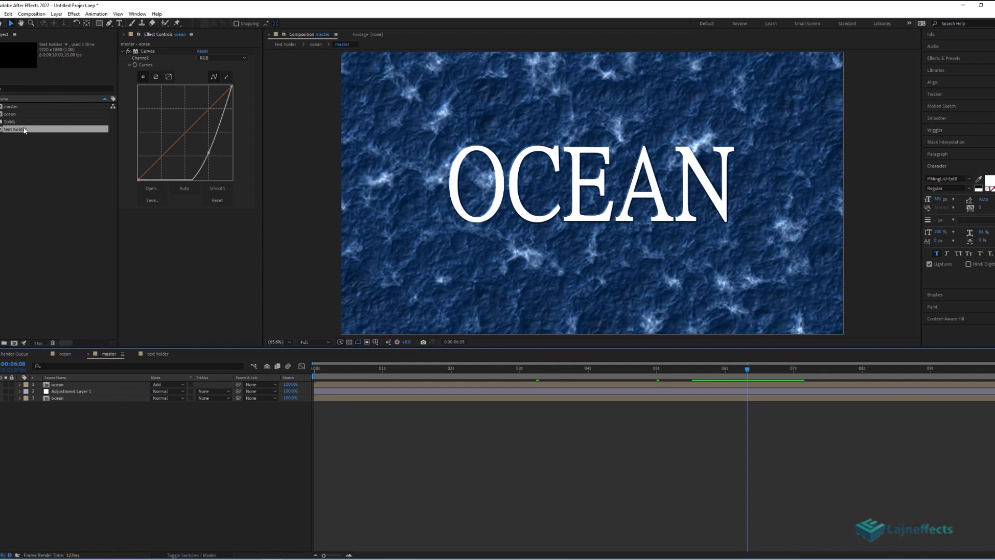
Step: Add text holder to master and give it an orange FF7800 Color Overlay style
{"action": "left_click_drag", "start_coordinate": [24, 130], "coordinate": [66, 386]}
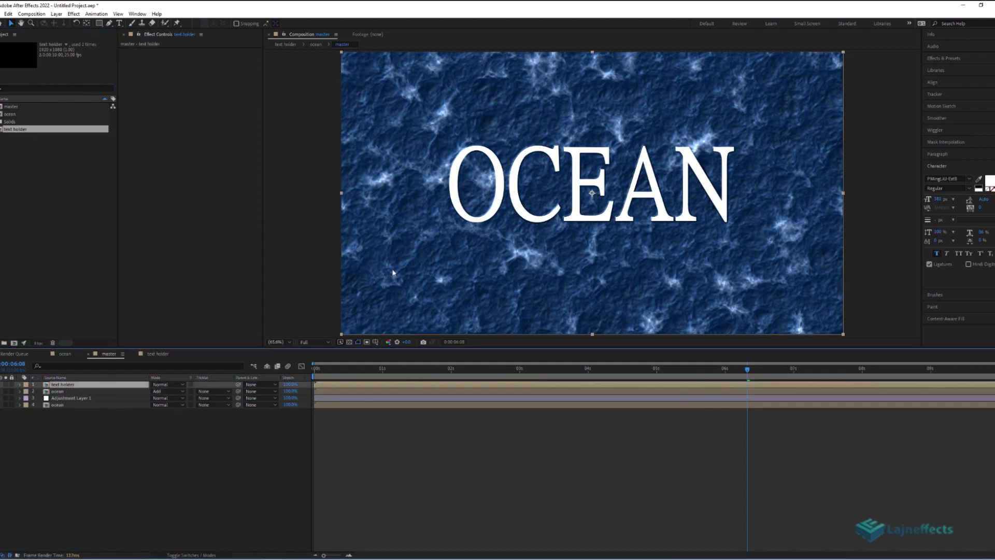
{"action": "right_click", "coordinate": [397, 385]}
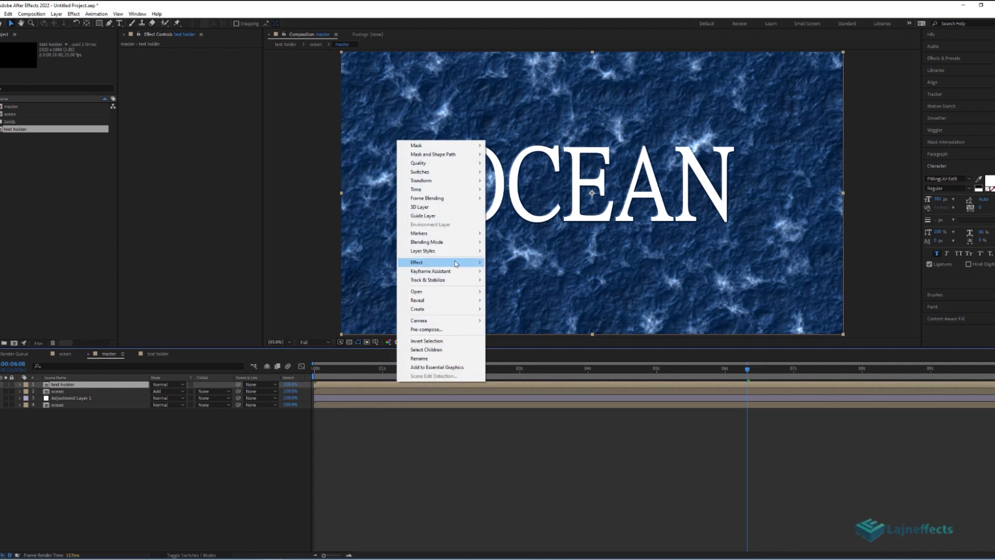
{"action": "mouse_move", "coordinate": [441, 250]}
{"action": "left_click", "coordinate": [522, 334]}
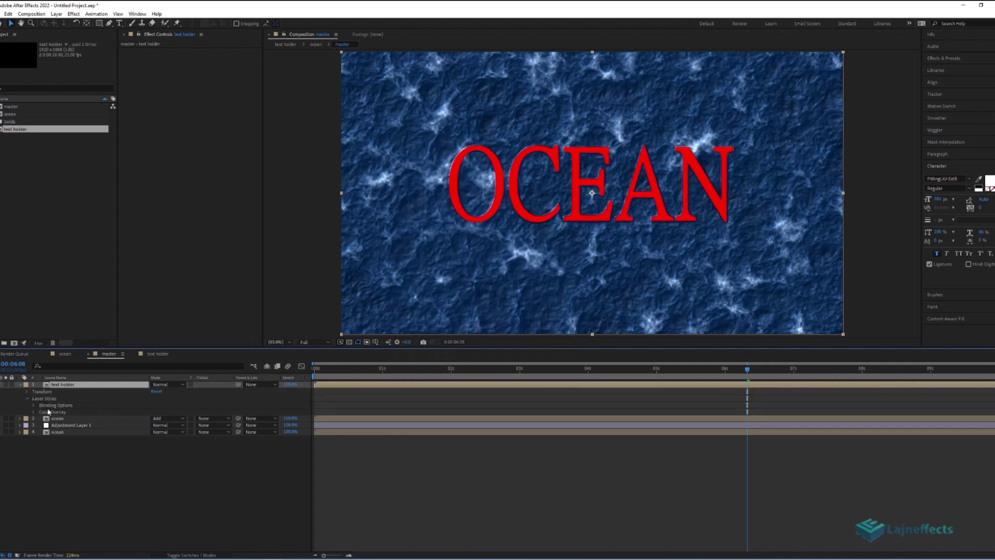
{"action": "left_click", "coordinate": [33, 412]}
{"action": "left_click", "coordinate": [155, 424]}
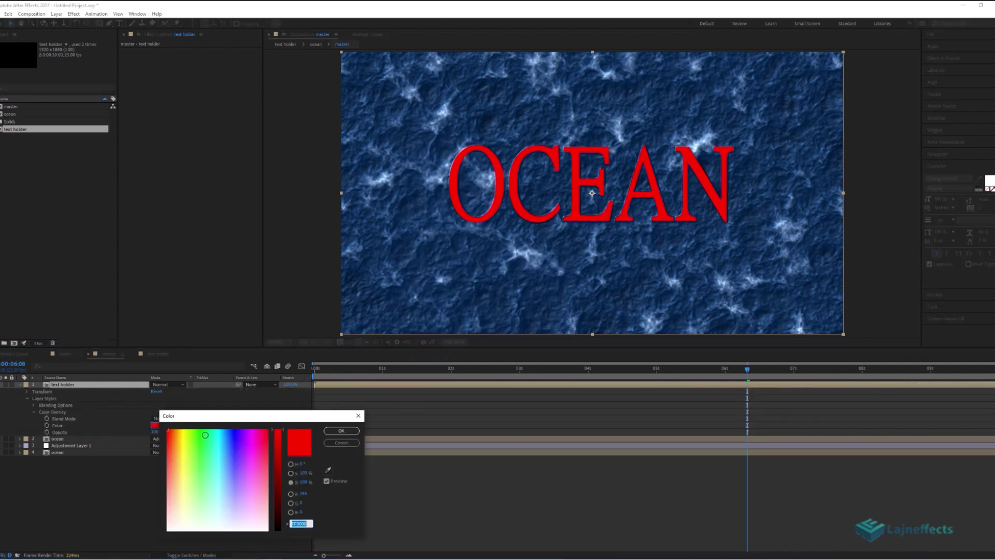
{"action": "left_click_drag", "start_coordinate": [187, 438], "coordinate": [175, 429]}
{"action": "left_click", "coordinate": [341, 430]}
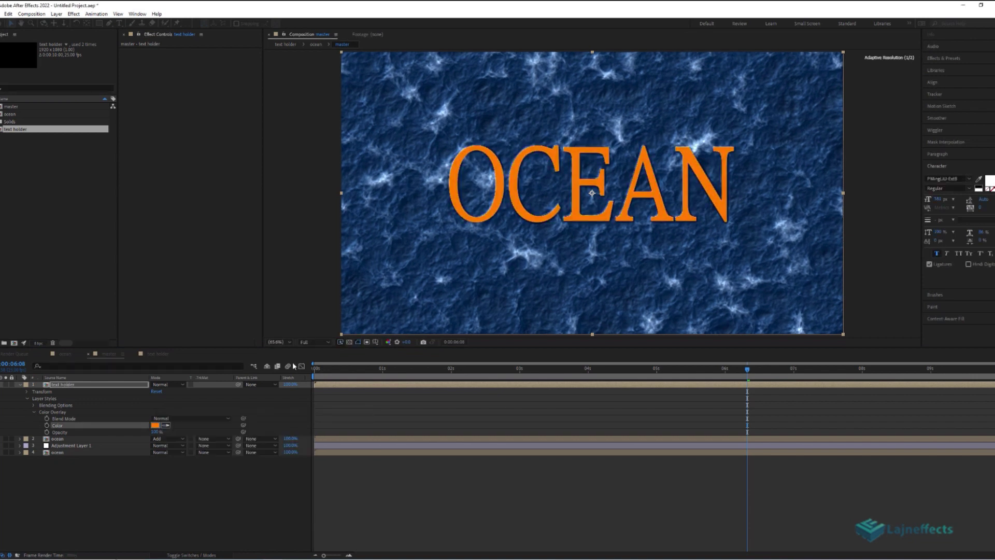
Step: Add a Bevel and Emboss style with Chisel Hard technique and size 32
{"action": "right_click", "coordinate": [385, 384]}
{"action": "mouse_move", "coordinate": [442, 253]}
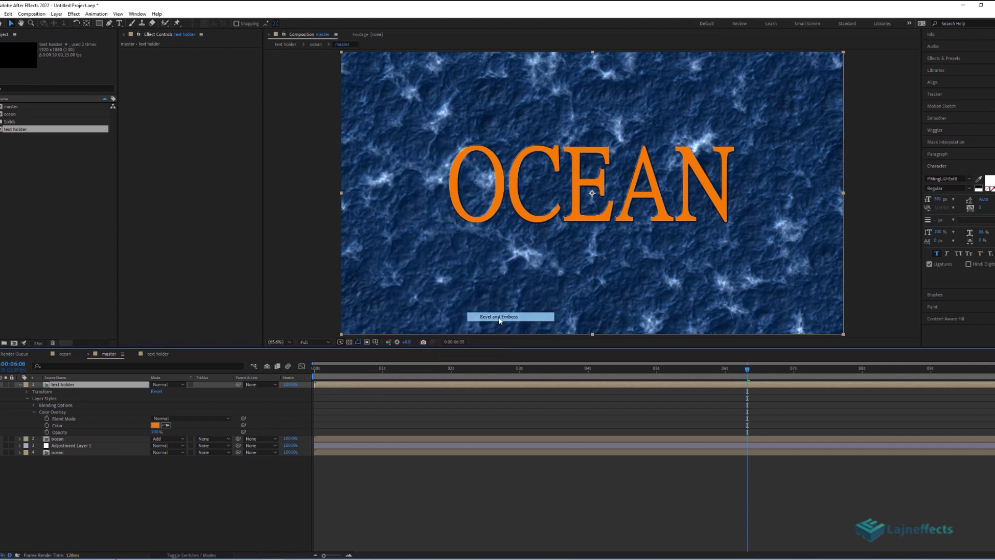
{"action": "left_click", "coordinate": [500, 316]}
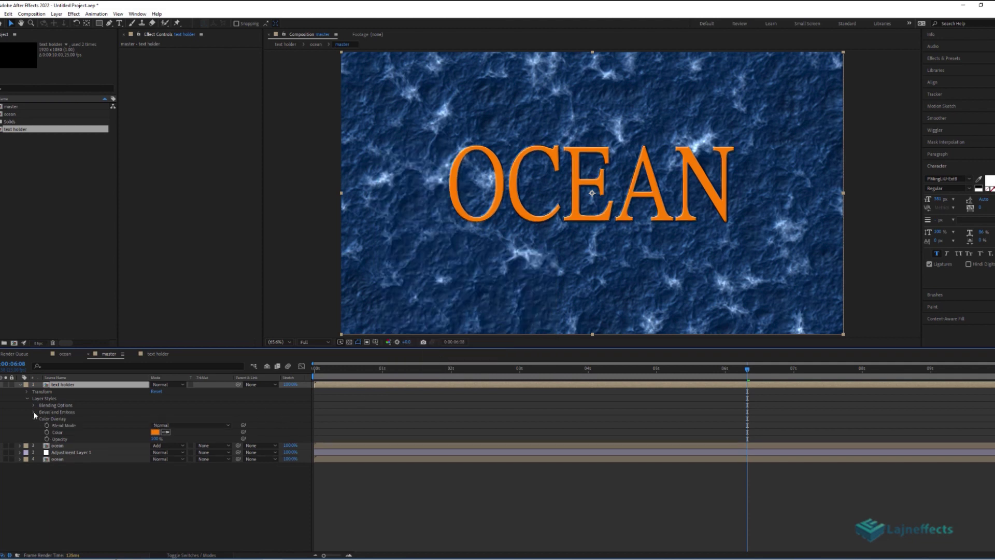
{"action": "left_click", "coordinate": [34, 412]}
{"action": "left_click", "coordinate": [175, 427]}
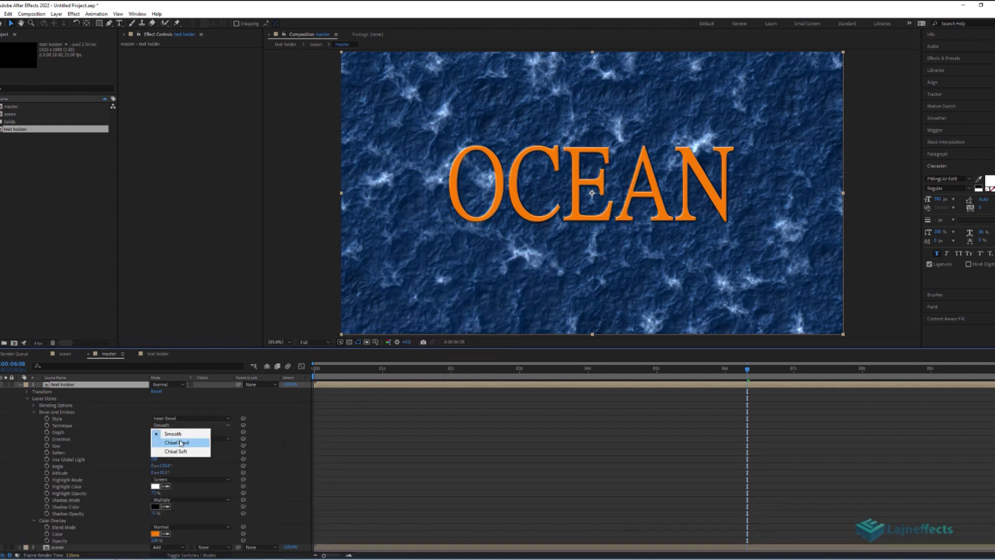
{"action": "left_click", "coordinate": [175, 440]}
{"action": "left_click_drag", "start_coordinate": [153, 447], "coordinate": [164, 446]}
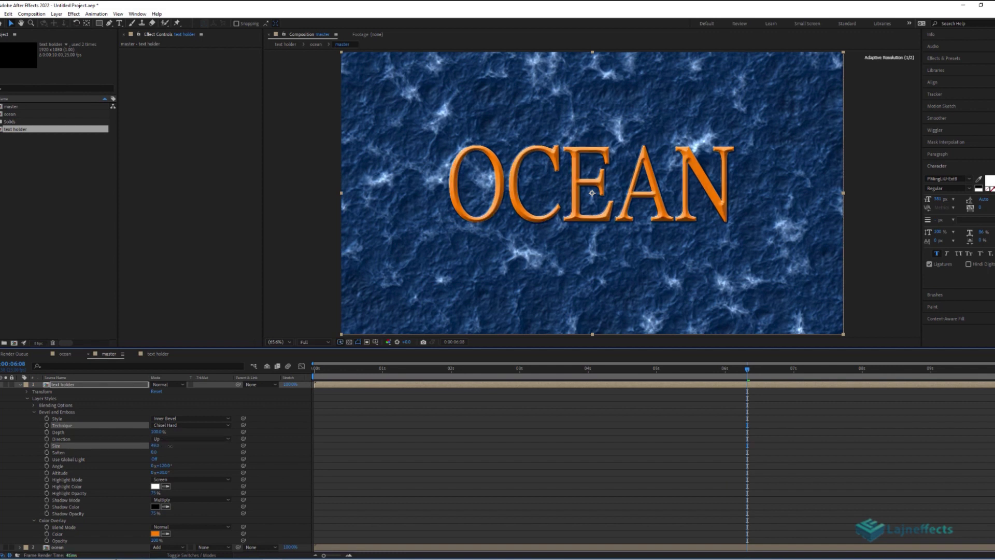
{"action": "left_click_drag", "start_coordinate": [692, 371], "coordinate": [531, 376]}
{"action": "left_click_drag", "start_coordinate": [488, 347], "coordinate": [489, 275]}
Step: Move the text holder layer below the ocean layer and preview the result
{"action": "left_click", "coordinate": [19, 313]}
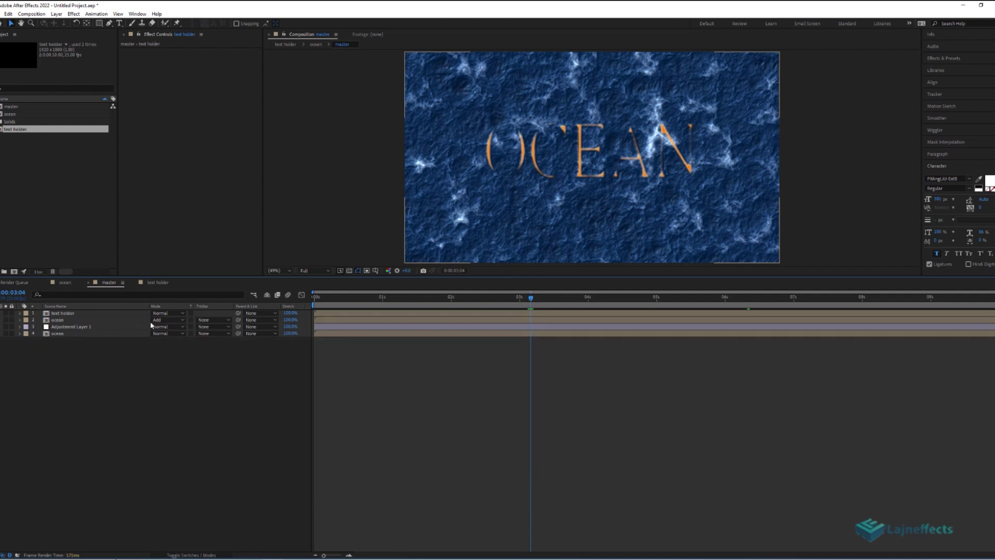
{"action": "left_click", "coordinate": [63, 313]}
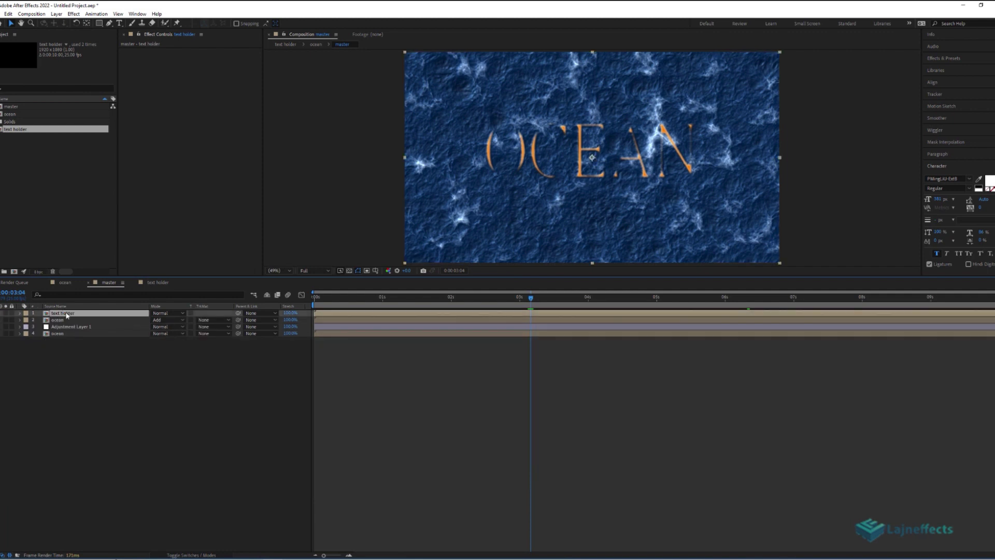
{"action": "left_click_drag", "start_coordinate": [66, 316], "coordinate": [55, 325]}
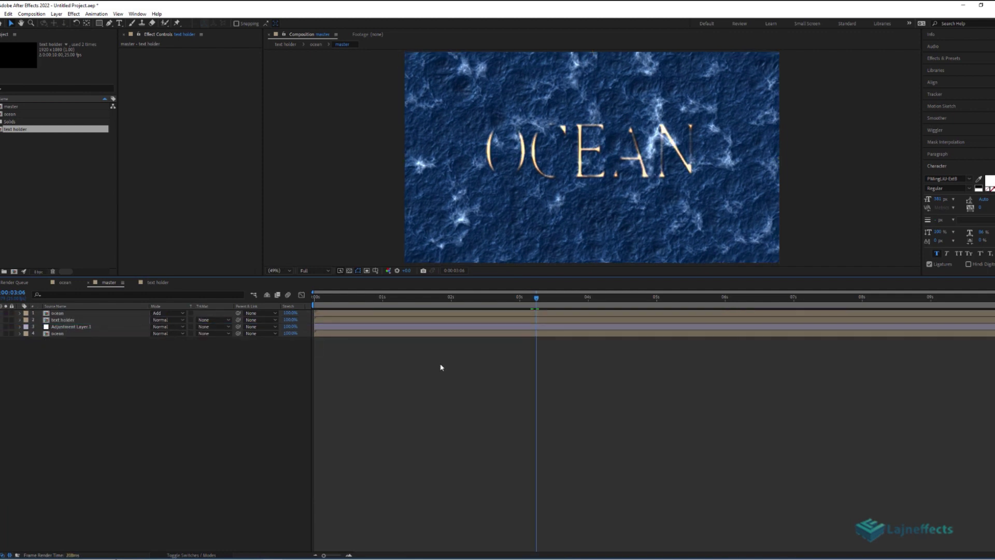
{"action": "key", "text": "space"}
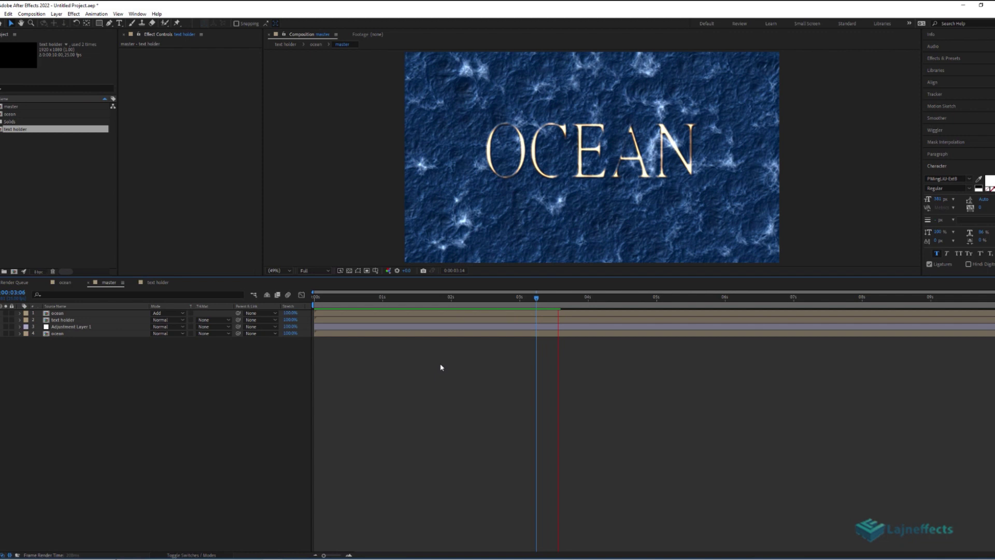
{"action": "left_click", "coordinate": [564, 297]}
Step: Add a Displacement Map to the ocean layer with Max Horizontal Displacement 38
{"action": "left_click", "coordinate": [55, 313]}
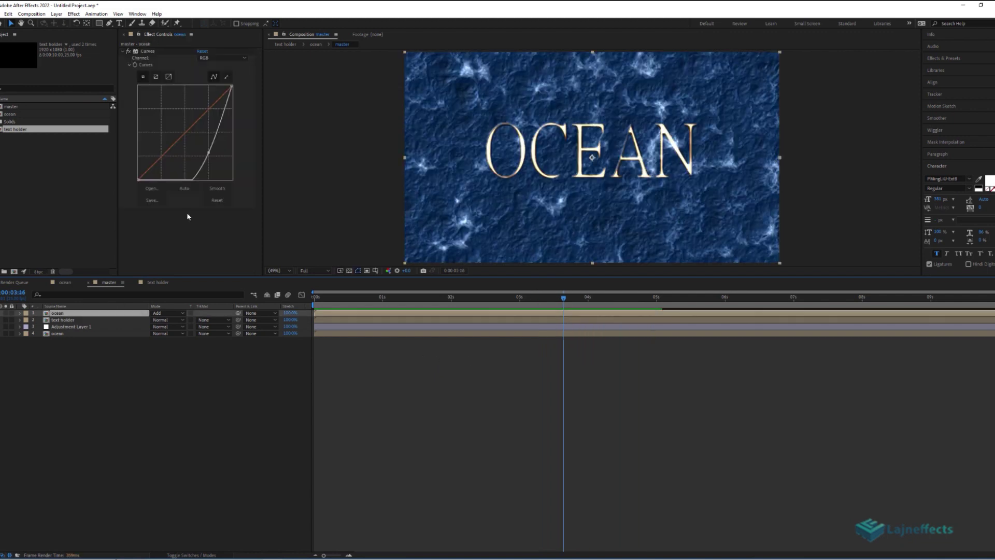
{"action": "left_click_drag", "start_coordinate": [383, 297], "coordinate": [361, 297]}
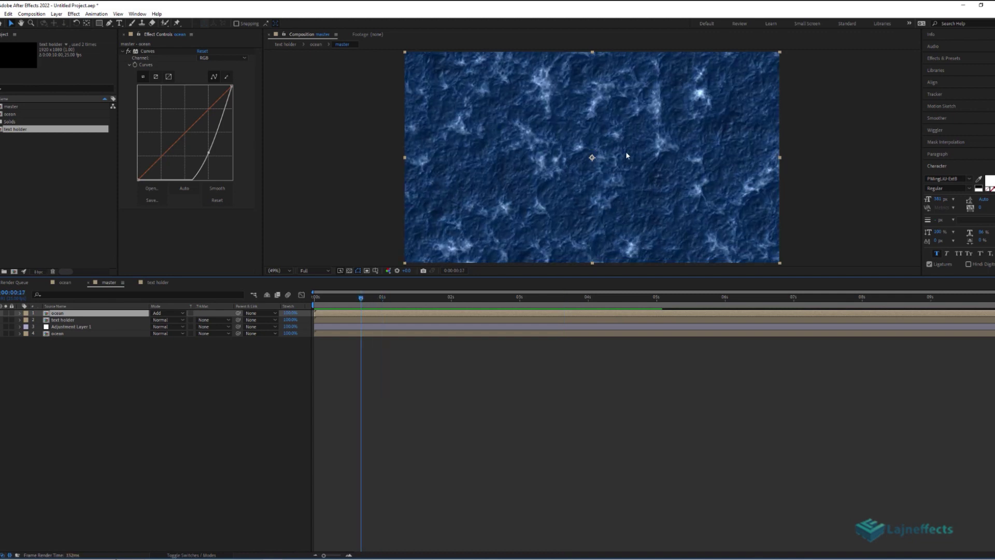
{"action": "left_click_drag", "start_coordinate": [551, 281], "coordinate": [555, 409]}
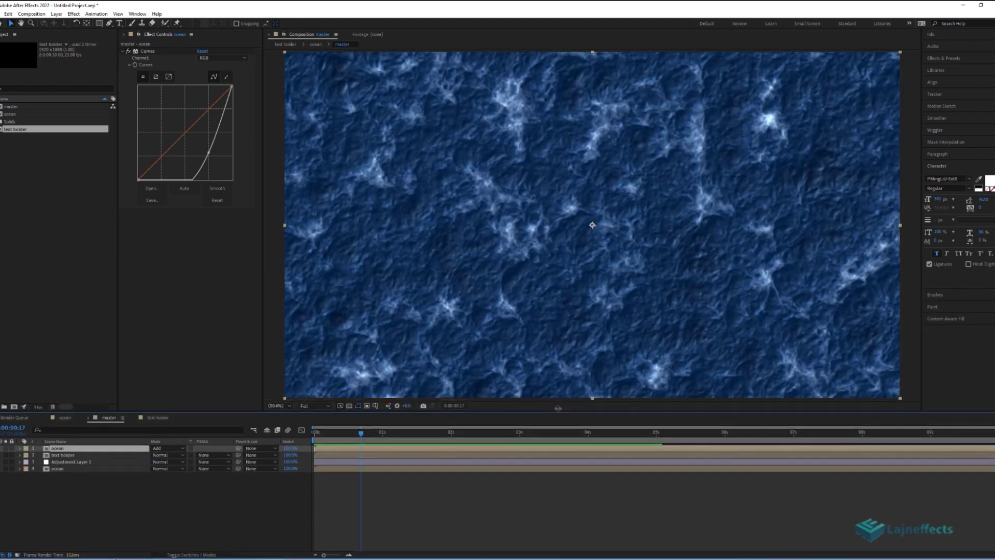
{"action": "right_click", "coordinate": [186, 271]}
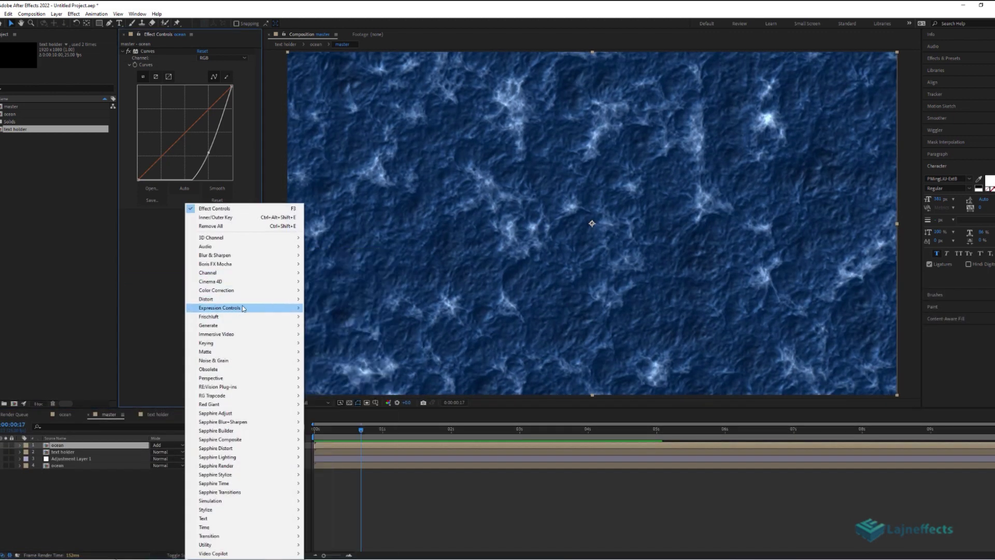
{"action": "mouse_move", "coordinate": [242, 300]}
{"action": "left_click", "coordinate": [351, 412]}
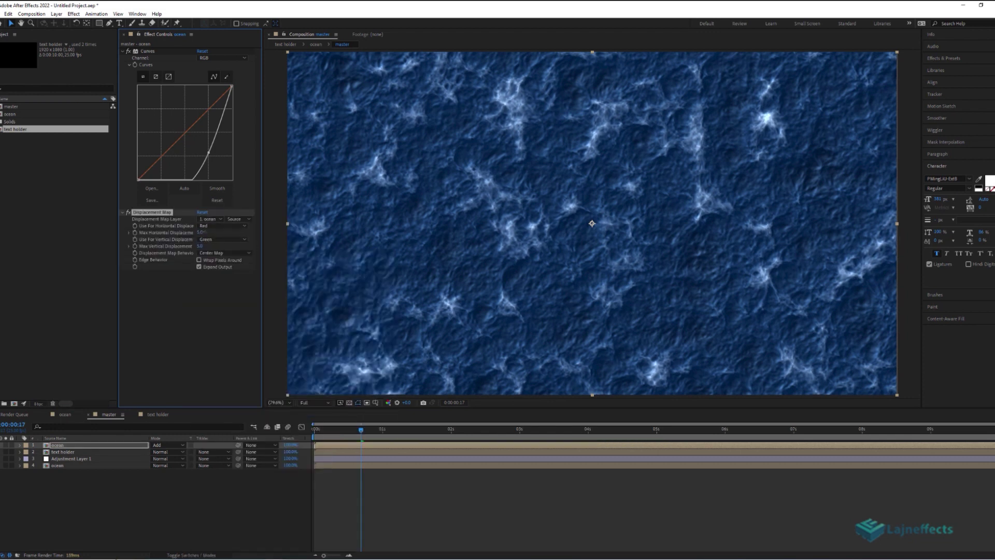
{"action": "mouse_move", "coordinate": [201, 232]}
{"action": "left_mouse_down"}
{"action": "mouse_move", "coordinate": [217, 232]}
{"action": "mouse_move", "coordinate": [207, 246]}
{"action": "left_mouse_up"}
{"action": "left_click_drag", "start_coordinate": [381, 433], "coordinate": [733, 433]}
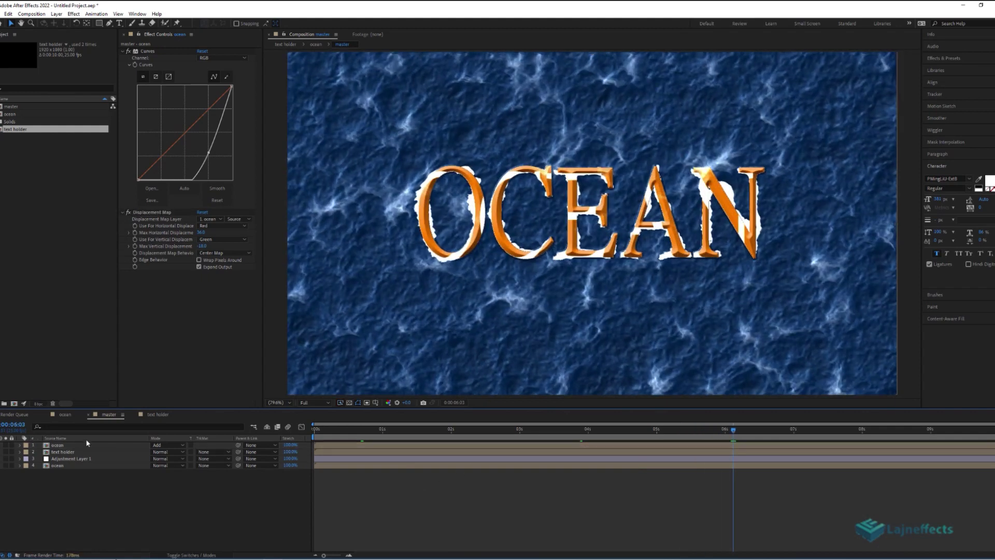
Step: Duplicate text holder to the top of the stack, starting it around 1 second, and preview
{"action": "left_click", "coordinate": [67, 451]}
{"action": "key", "text": "ctrl+d"}
{"action": "left_click_drag", "start_coordinate": [69, 454], "coordinate": [69, 445]}
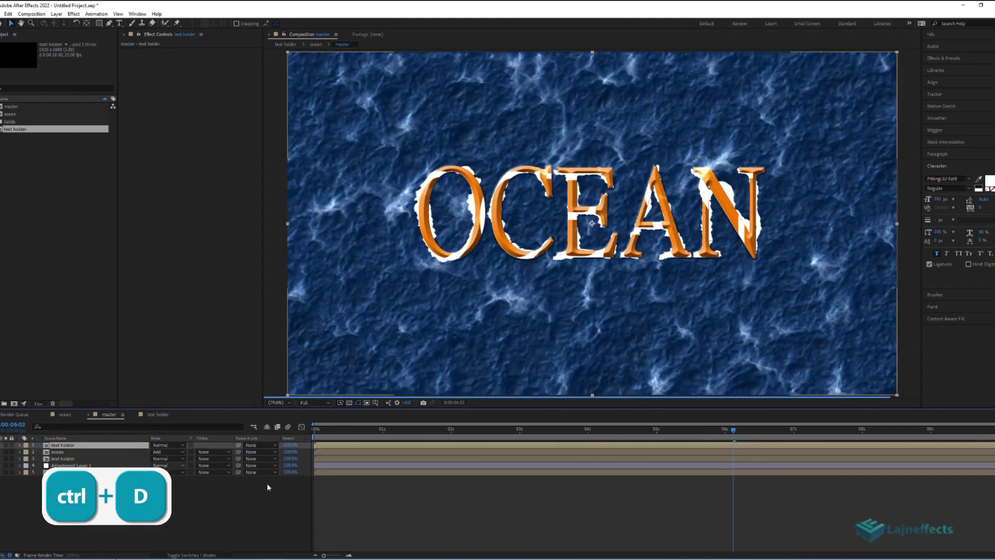
{"action": "left_click_drag", "start_coordinate": [337, 444], "coordinate": [868, 430]}
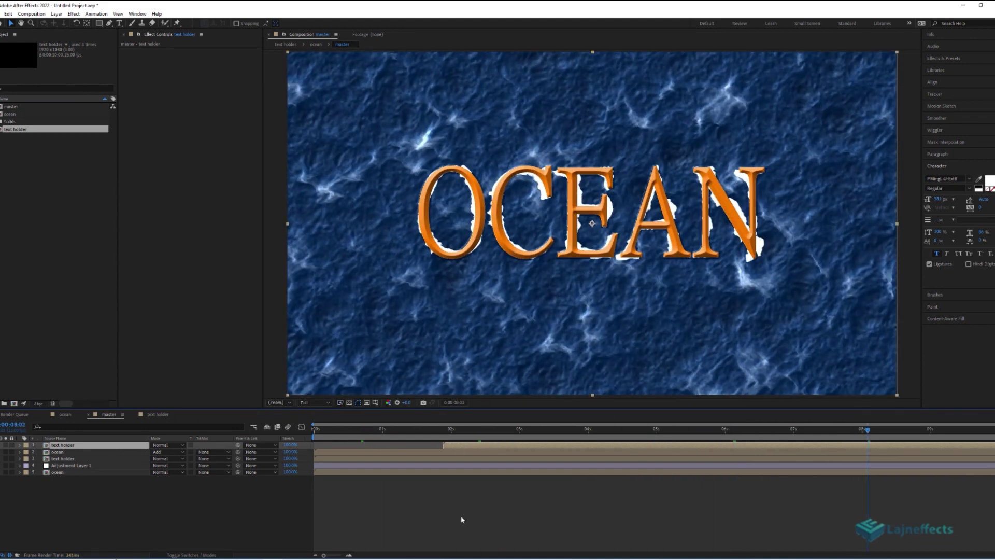
{"action": "key", "text": "space"}
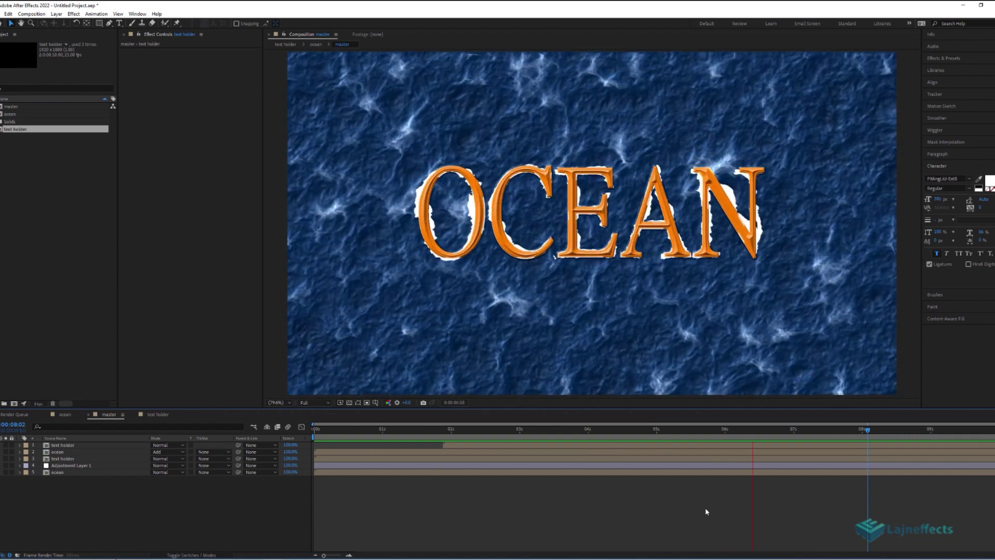
{"action": "left_click_drag", "start_coordinate": [491, 449], "coordinate": [425, 449]}
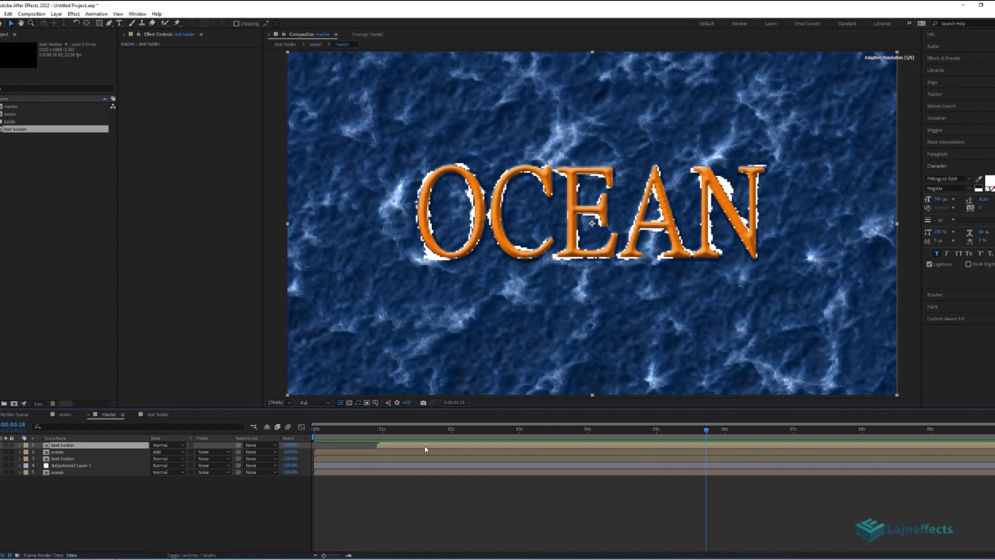
{"action": "key", "text": "space"}
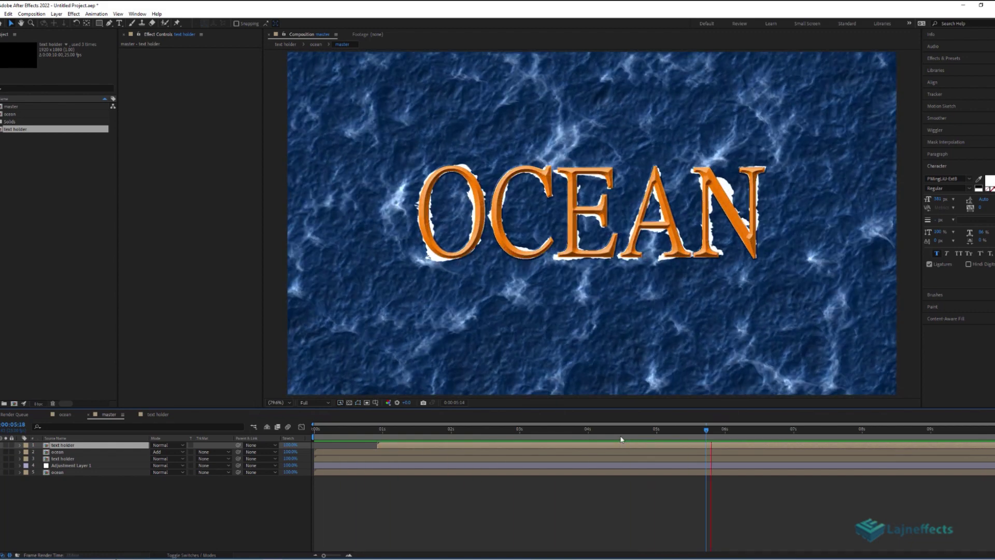
{"action": "left_click_drag", "start_coordinate": [585, 431], "coordinate": [537, 431]}
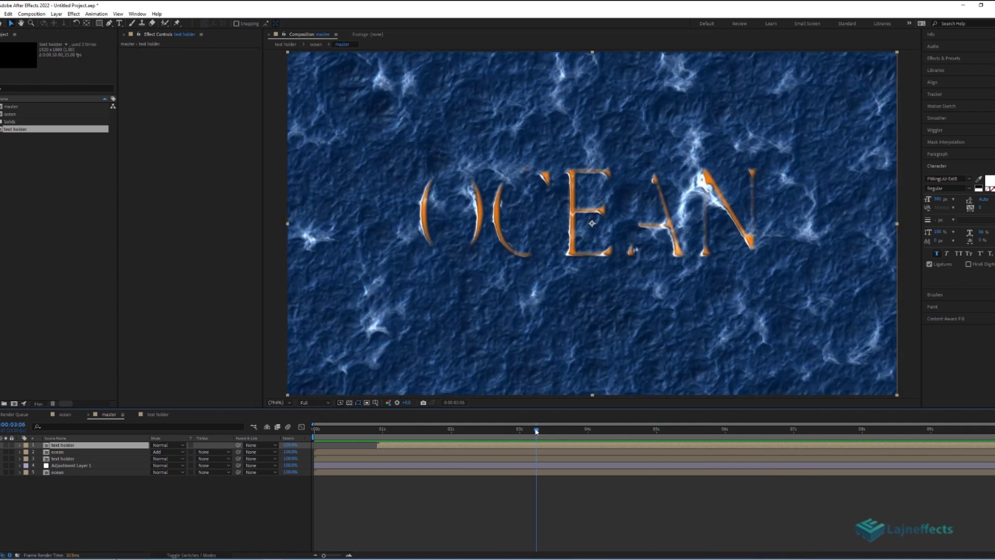
Step: Add a Drop Shadow at 90% opacity to the lower text holder layer and preview
{"action": "left_click", "coordinate": [70, 460]}
{"action": "right_click", "coordinate": [200, 161]}
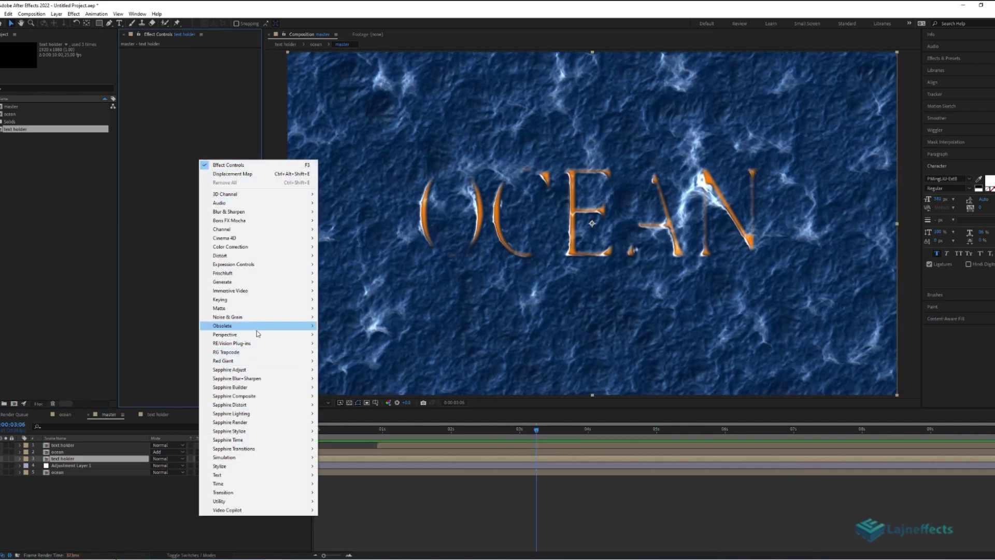
{"action": "left_click", "coordinate": [344, 405]}
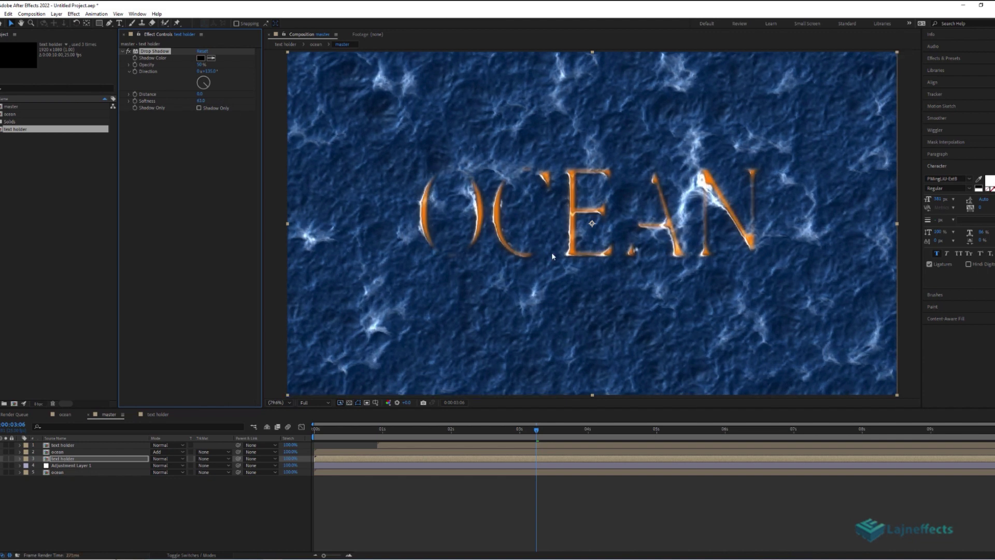
{"action": "left_click_drag", "start_coordinate": [201, 65], "coordinate": [531, 309]}
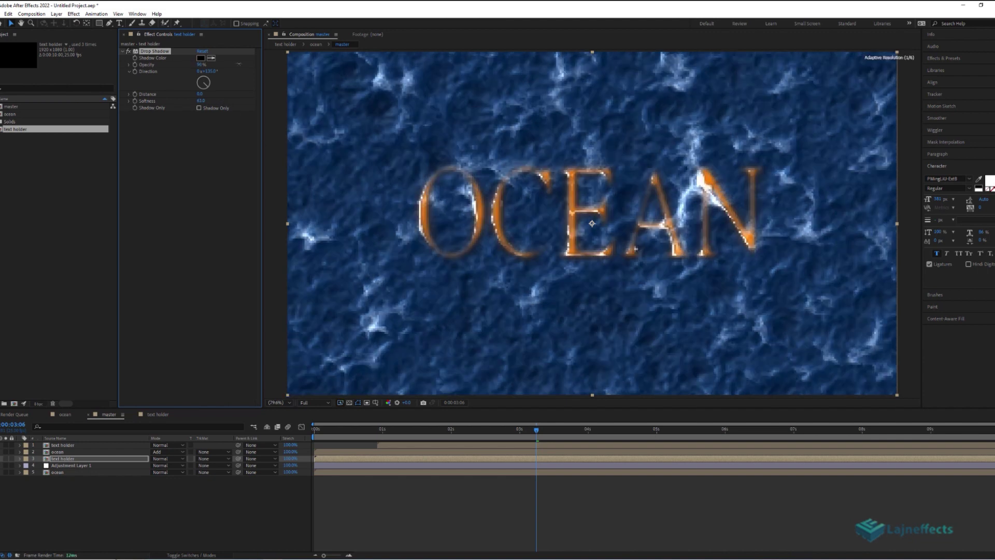
{"action": "key", "text": "space"}
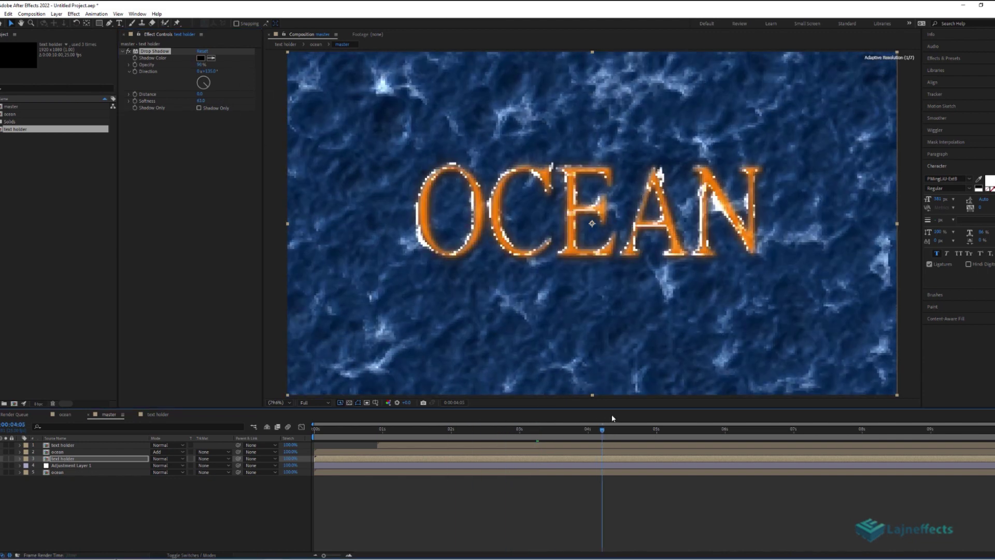
{"action": "left_click", "coordinate": [455, 498]}
{"action": "key", "text": "space"}
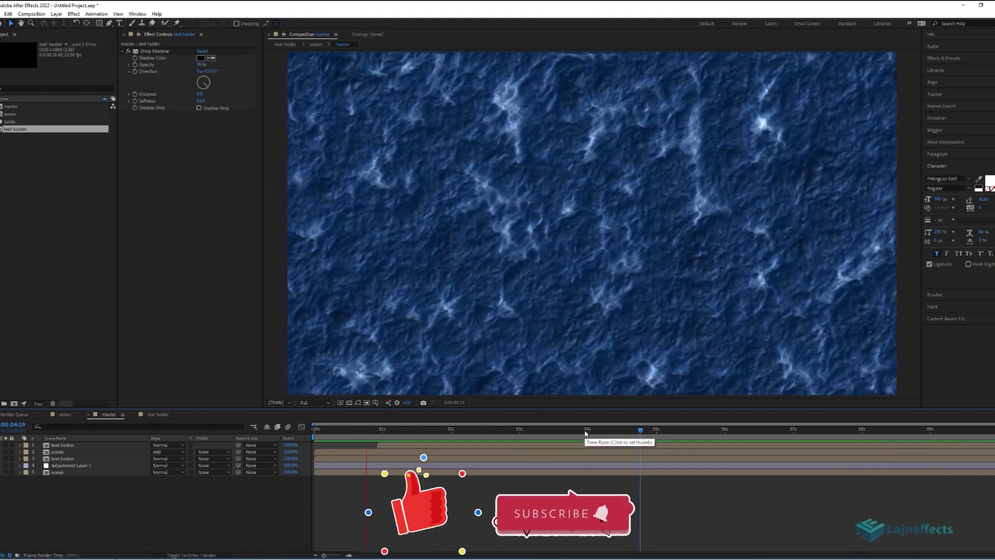
{"action": "left_click_drag", "start_coordinate": [586, 434], "coordinate": [536, 433]}
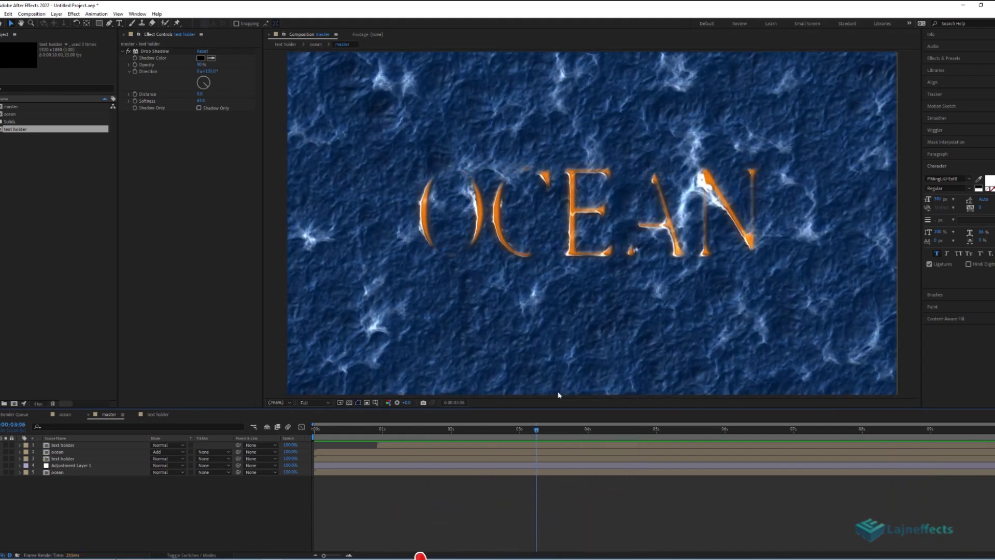
Step: Move Adjustment Layer 1 above the text holder layer and check the result
{"action": "left_click", "coordinate": [77, 466]}
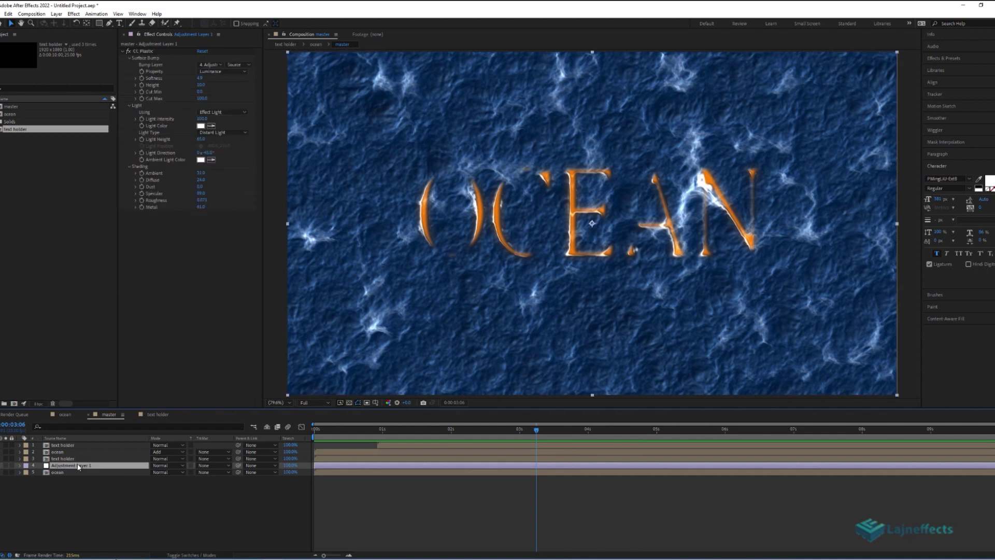
{"action": "left_click_drag", "start_coordinate": [78, 464], "coordinate": [80, 460]}
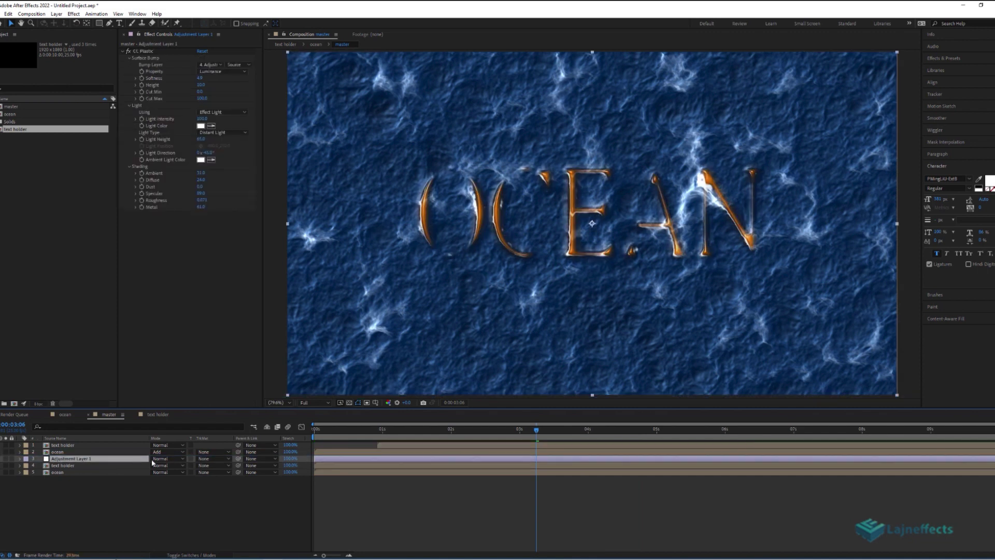
{"action": "left_click", "coordinate": [466, 506]}
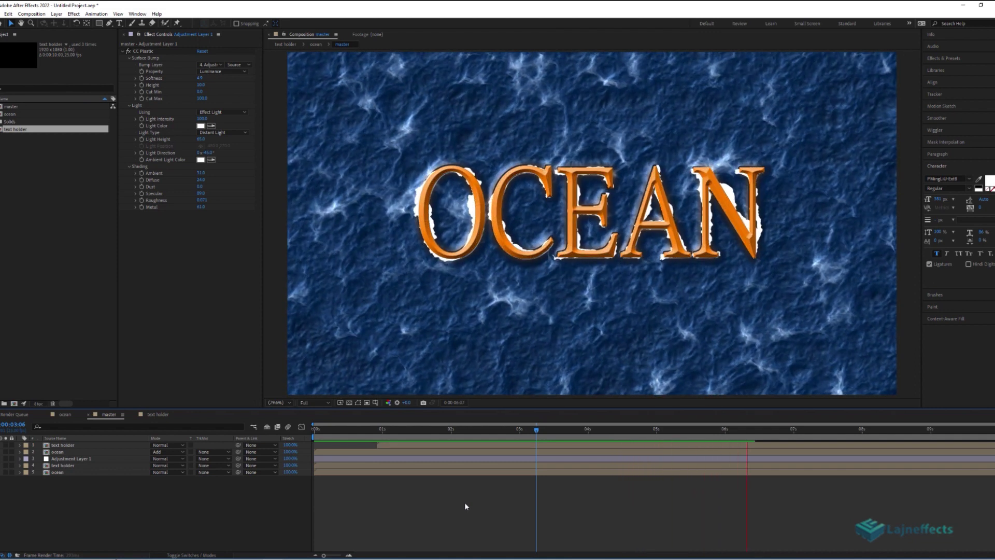
{"action": "left_click", "coordinate": [747, 431]}
Step: Lower the text holder's Drop Shadow to 71% opacity with Softness 39
{"action": "left_click", "coordinate": [71, 466]}
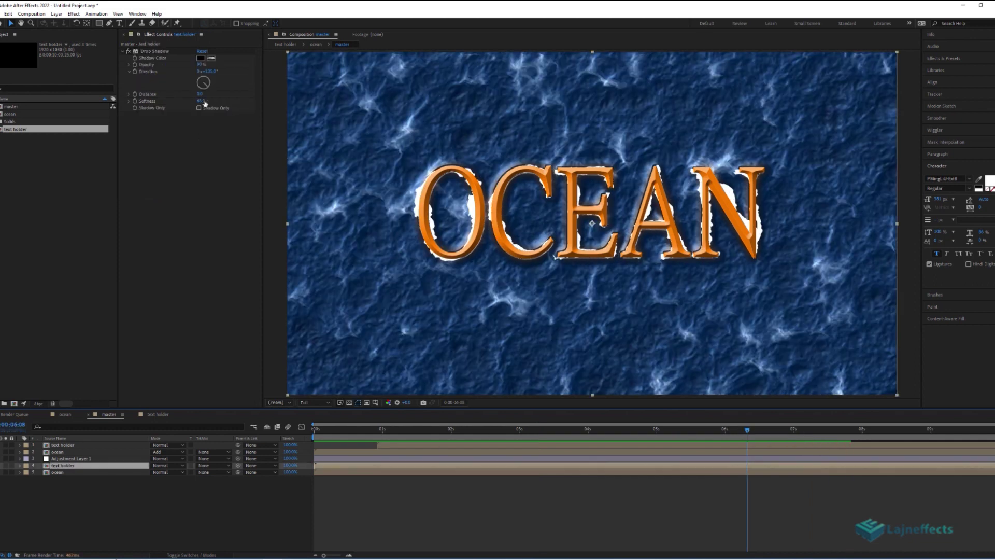
{"action": "left_click_drag", "start_coordinate": [201, 67], "coordinate": [194, 66]}
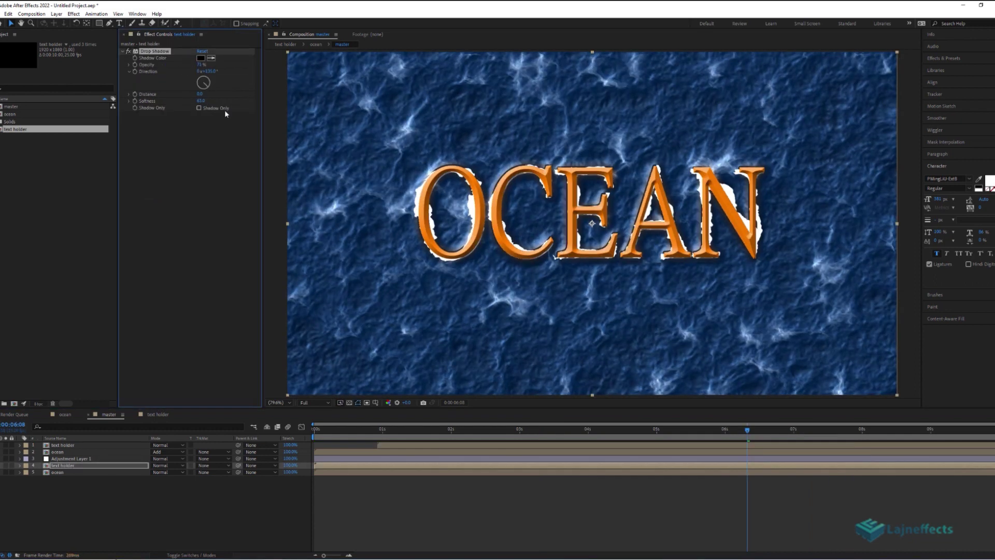
{"action": "left_click_drag", "start_coordinate": [202, 101], "coordinate": [189, 102]}
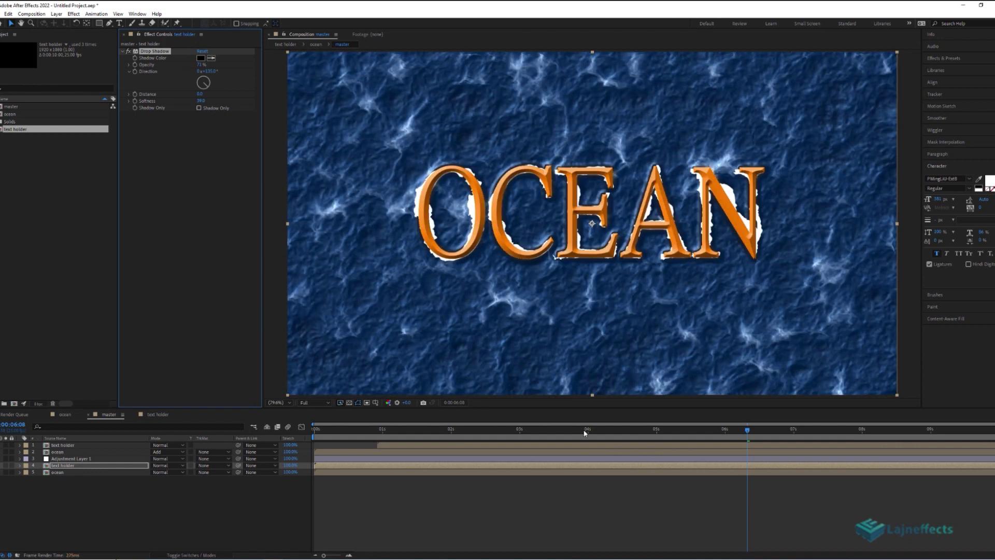
{"action": "left_click", "coordinate": [613, 430]}
{"action": "left_click_drag", "start_coordinate": [665, 434], "coordinate": [889, 434]}
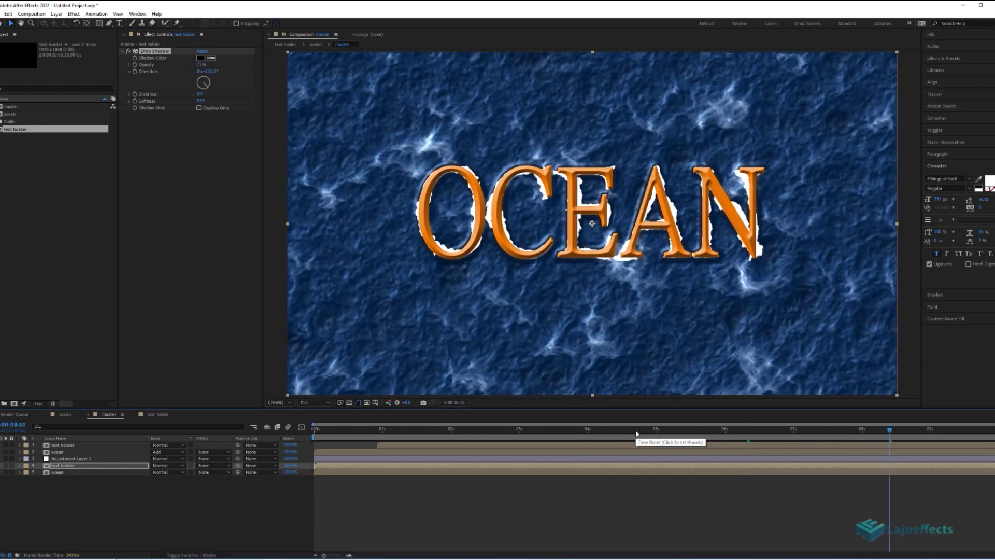
{"action": "key", "text": "period"}
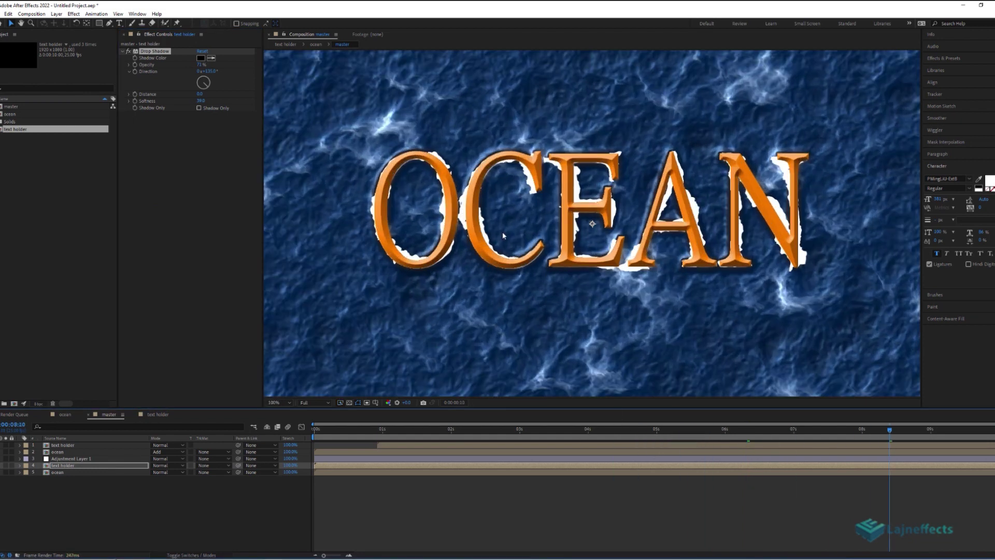
{"action": "key", "text": "comma"}
{"action": "key", "text": "comma"}
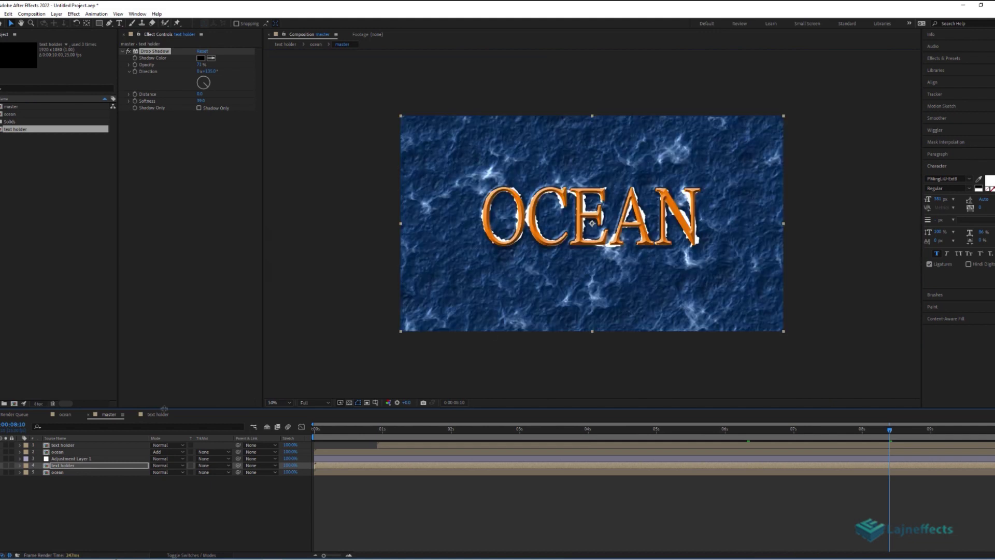
Step: In the text holder comp, add an adjustment layer above OCEAN with Fractal Noise applied
{"action": "left_click", "coordinate": [163, 415]}
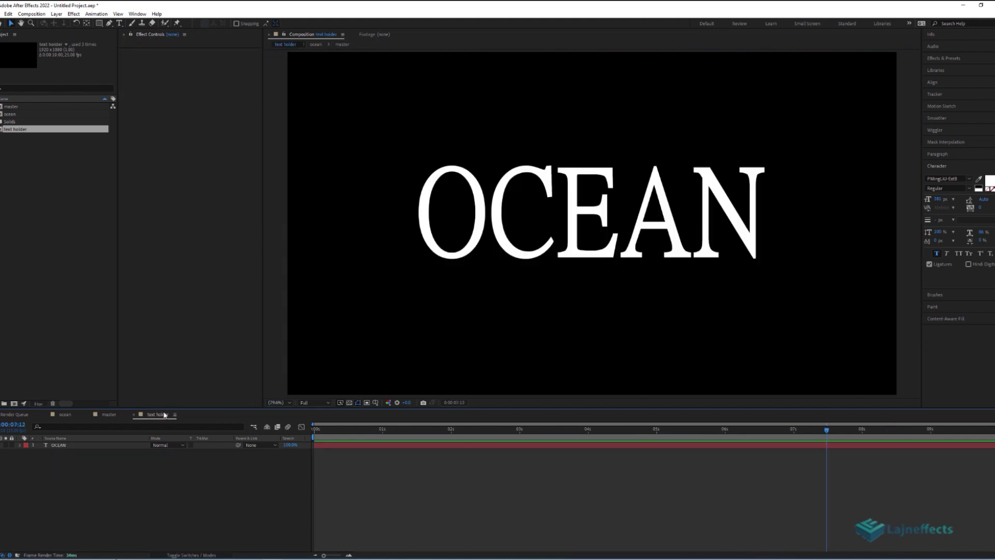
{"action": "right_click", "coordinate": [420, 470]}
{"action": "mouse_move", "coordinate": [456, 370]}
{"action": "left_click", "coordinate": [539, 439]}
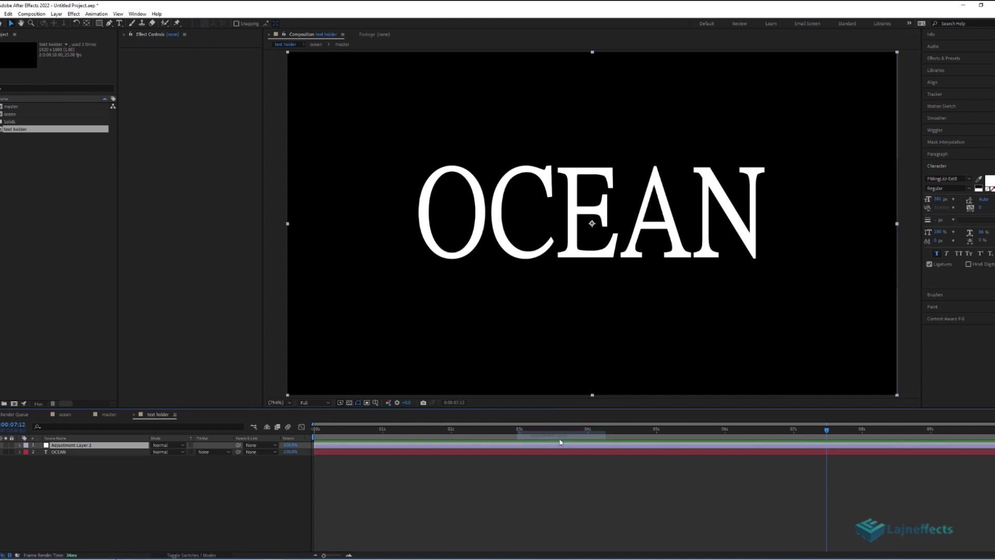
{"action": "right_click", "coordinate": [187, 132]}
{"action": "mouse_move", "coordinate": [243, 285]}
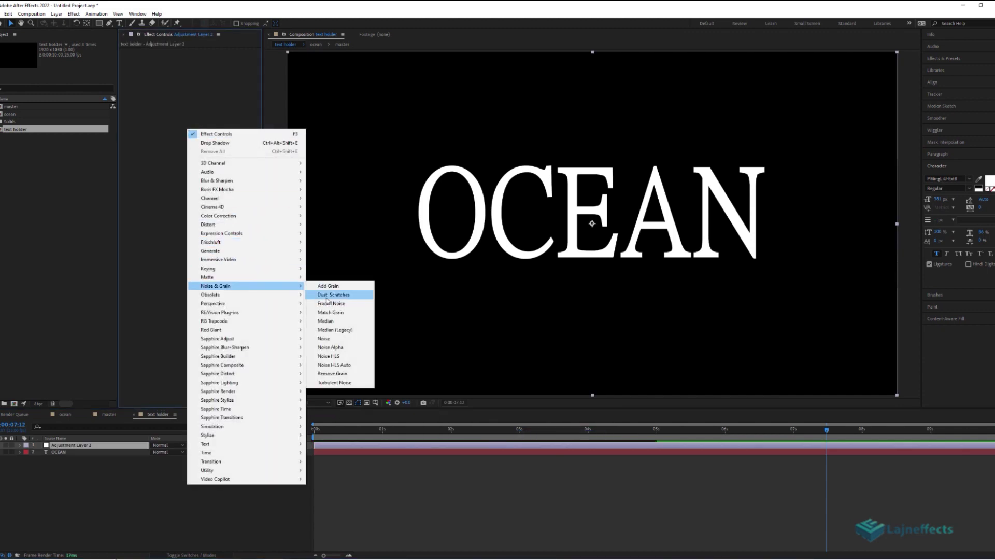
{"action": "left_click", "coordinate": [331, 304]}
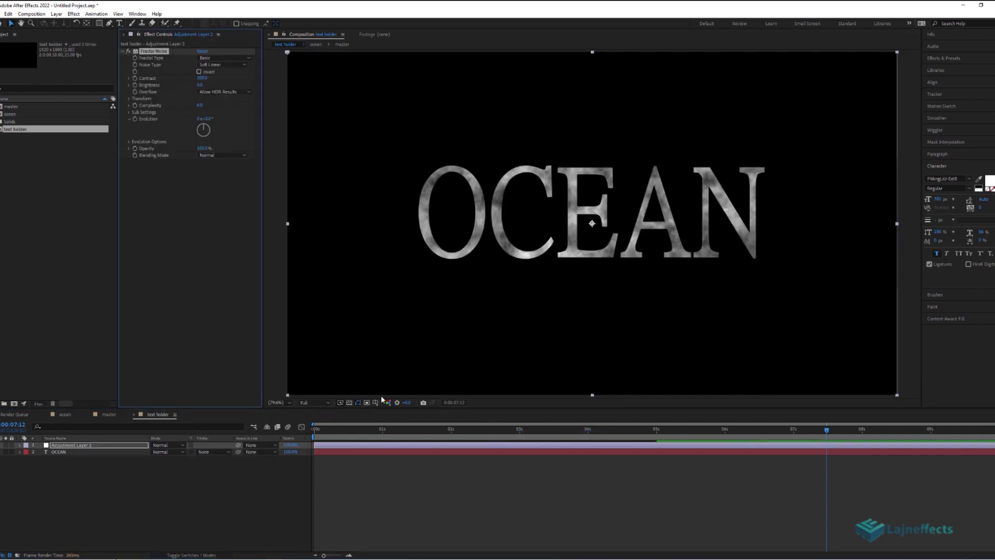
Step: After checking master, raise the Fractal Noise contrast to 199 in the text holder comp
{"action": "left_click", "coordinate": [109, 415]}
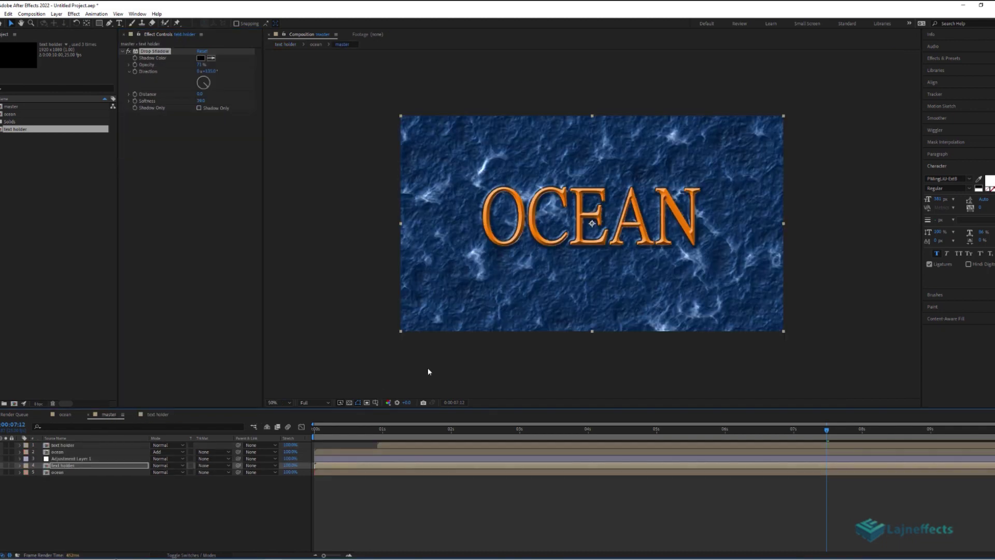
{"action": "left_click", "coordinate": [158, 415]}
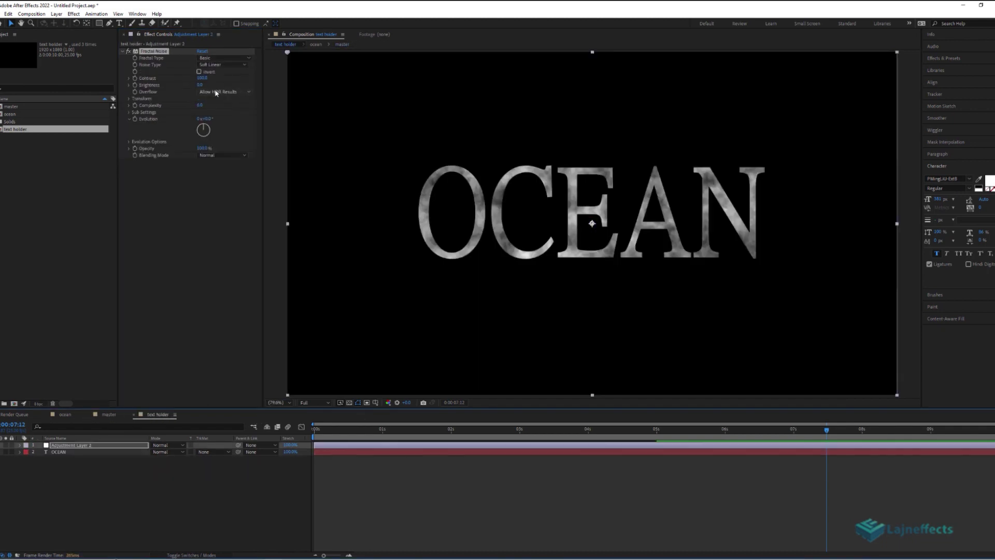
{"action": "mouse_move", "coordinate": [202, 77]}
{"action": "left_mouse_down"}
{"action": "mouse_move", "coordinate": [242, 78]}
{"action": "mouse_move", "coordinate": [214, 84]}
{"action": "left_mouse_up"}
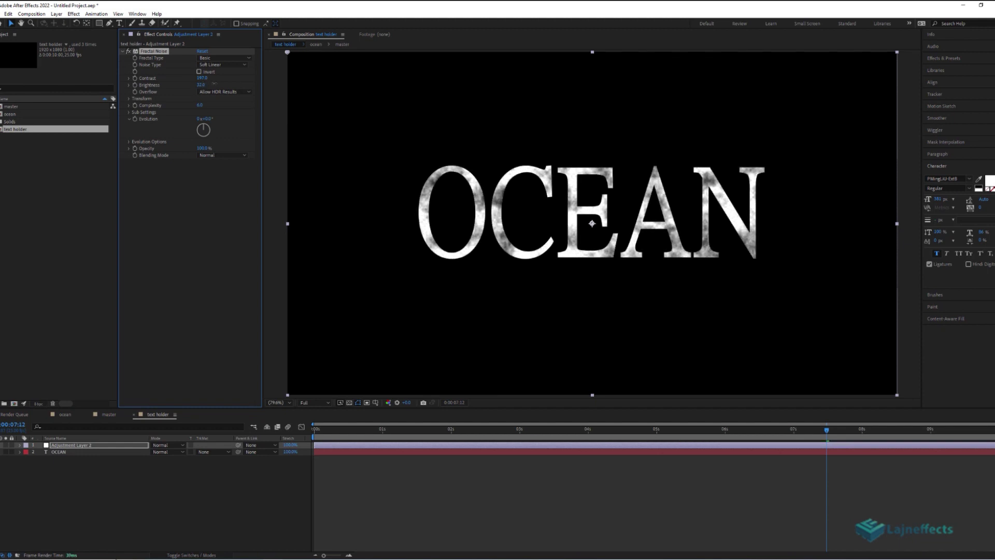
Step: Back in the master comp, preview the foamy orange OCEAN text animation
{"action": "left_click", "coordinate": [107, 415]}
{"action": "key", "text": "slash"}
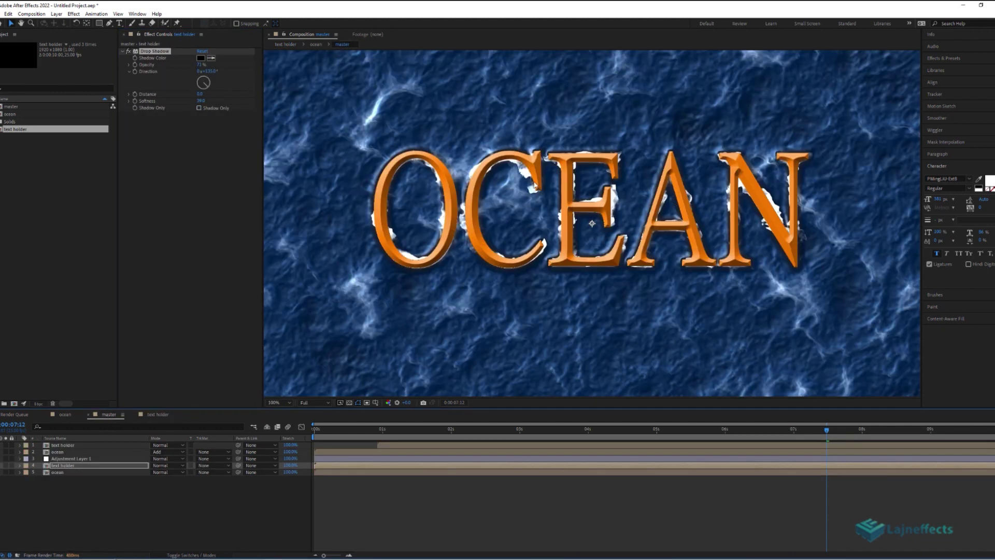
{"action": "key", "text": "comma"}
{"action": "key", "text": "comma"}
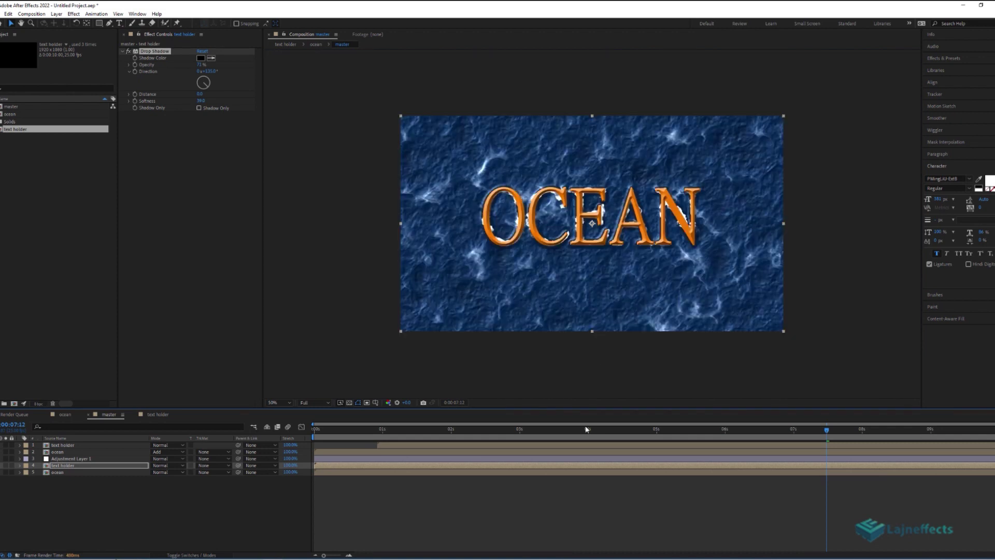
{"action": "left_click", "coordinate": [518, 513]}
{"action": "key", "text": "space"}
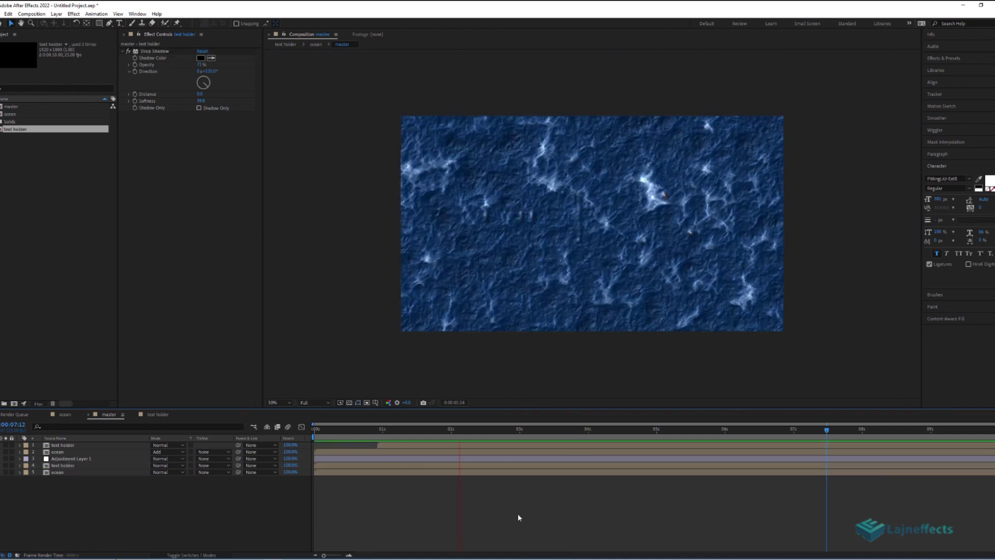
Step: Add a new adjustment layer in master with the 4-Color Gradient effect
{"action": "right_click", "coordinate": [550, 492]}
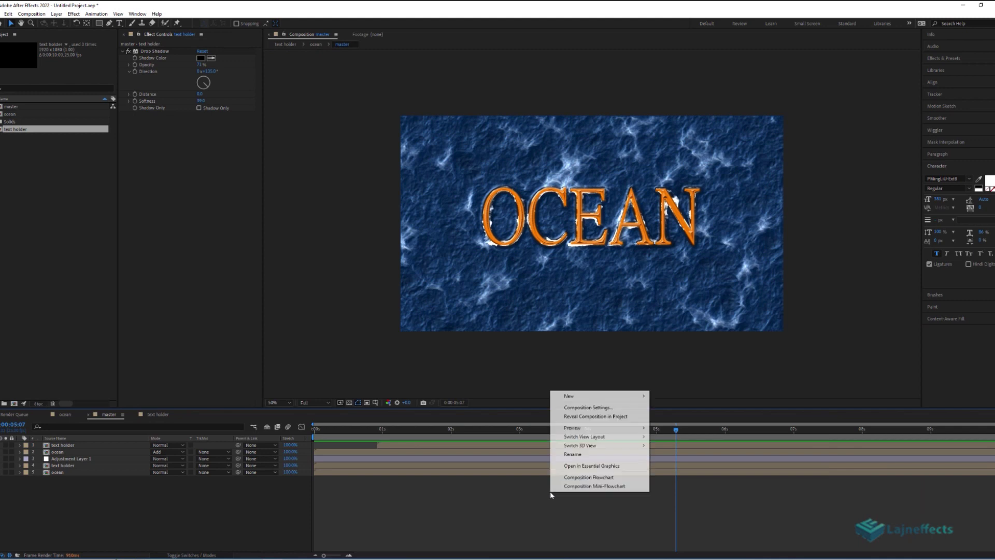
{"action": "mouse_move", "coordinate": [565, 394]}
{"action": "left_click", "coordinate": [679, 461]}
{"action": "right_click", "coordinate": [201, 128]}
{"action": "mouse_move", "coordinate": [239, 234]}
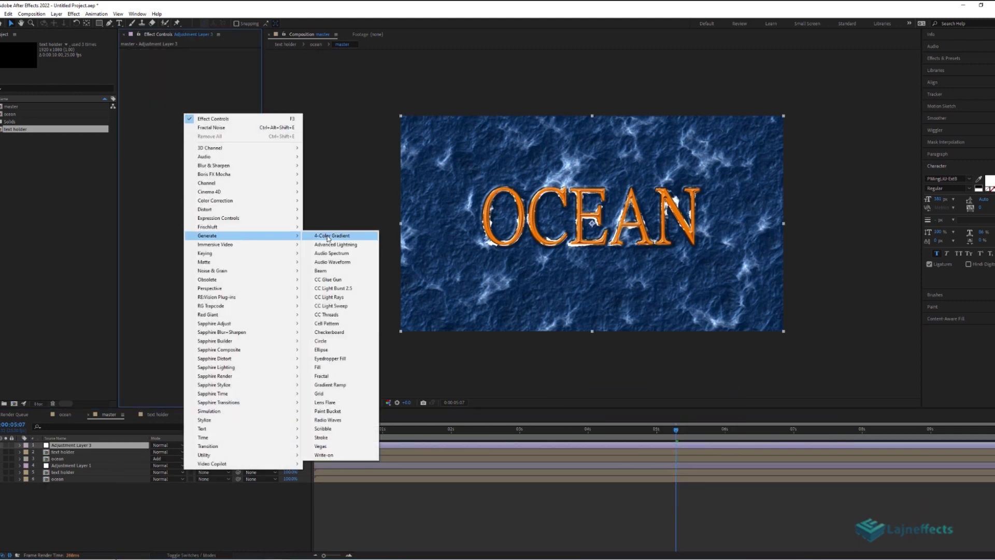
{"action": "left_click", "coordinate": [337, 234]}
Step: Set the gradient colours to bright cyan, light blue, and dark navy for the last two points
{"action": "left_click", "coordinate": [201, 71]}
{"action": "left_click_drag", "start_coordinate": [221, 430], "coordinate": [278, 506]}
{"action": "left_click", "coordinate": [332, 431]}
{"action": "left_click", "coordinate": [211, 85]}
{"action": "left_click", "coordinate": [200, 71]}
{"action": "left_click", "coordinate": [201, 98]}
{"action": "left_click", "coordinate": [225, 474]}
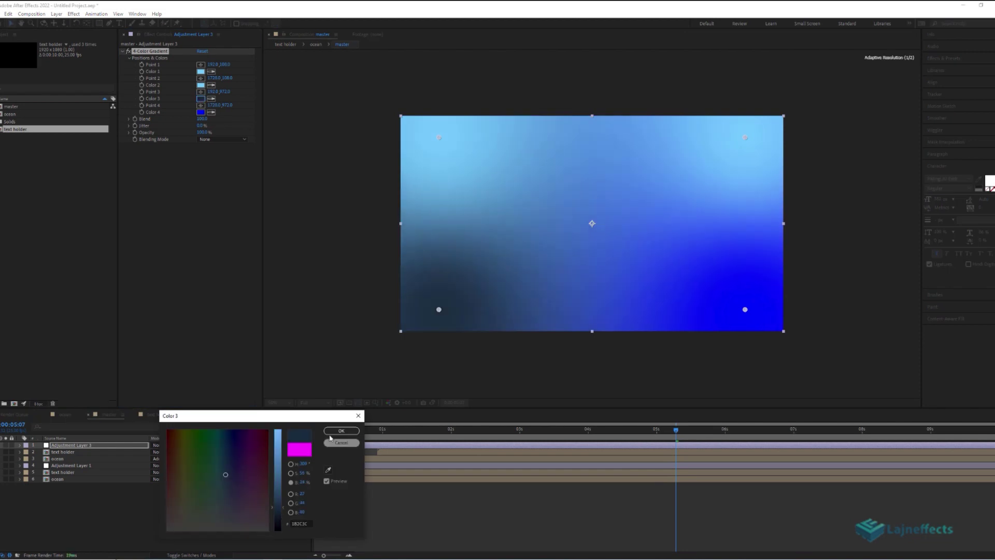
{"action": "left_click", "coordinate": [335, 430]}
{"action": "left_click", "coordinate": [211, 112]}
{"action": "left_click", "coordinate": [200, 98]}
Step: Set the gradient layer to Screen mode and move it below the text holder
{"action": "left_click", "coordinate": [168, 445]}
{"action": "left_click", "coordinate": [171, 199]}
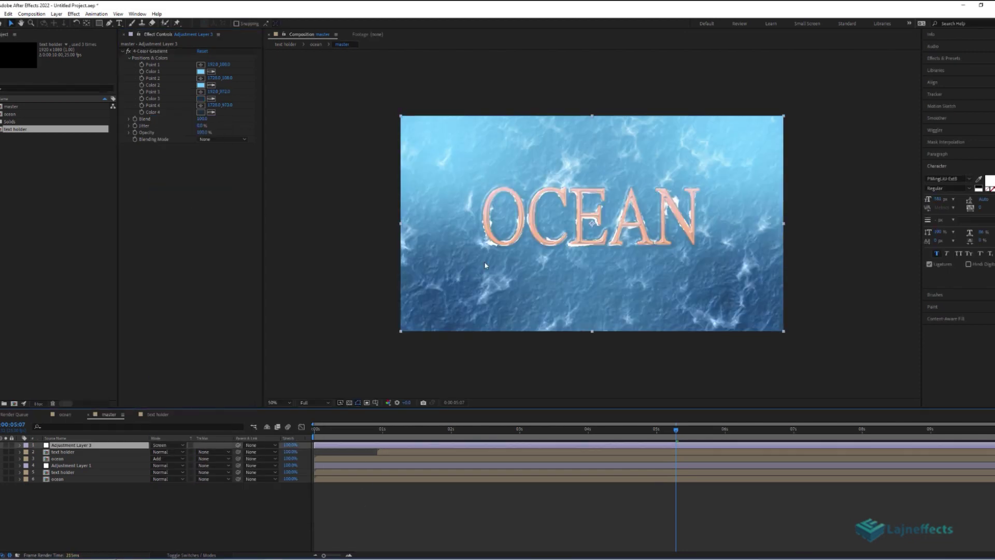
{"action": "left_click_drag", "start_coordinate": [84, 456], "coordinate": [84, 457]}
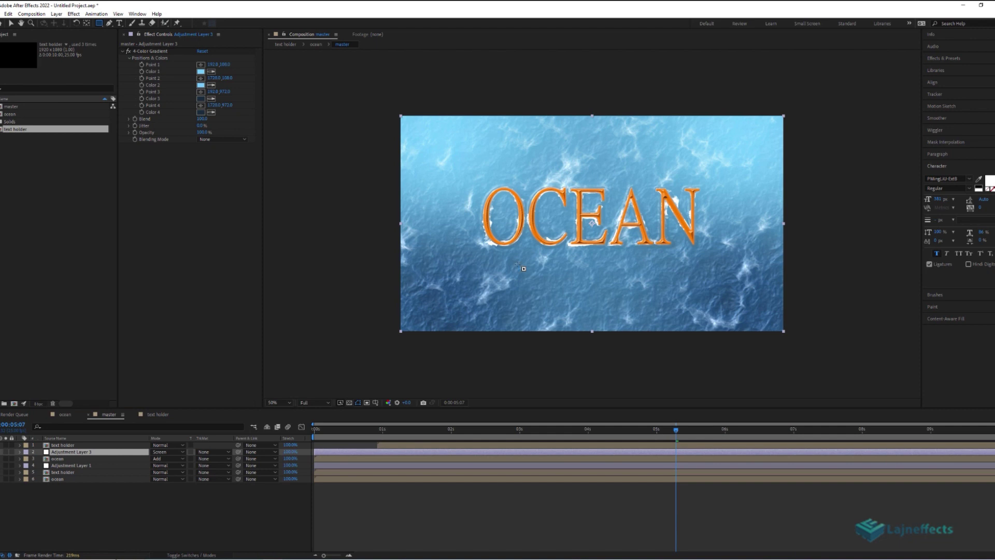
Step: Mask the gradient to the upper frame with feather 450, then preview the animation
{"action": "key", "text": "comma"}
{"action": "left_click_drag", "start_coordinate": [413, 113], "coordinate": [751, 220]}
{"action": "key", "text": "m"}
{"action": "key", "text": "m"}
{"action": "left_click_drag", "start_coordinate": [162, 472], "coordinate": [173, 472]}
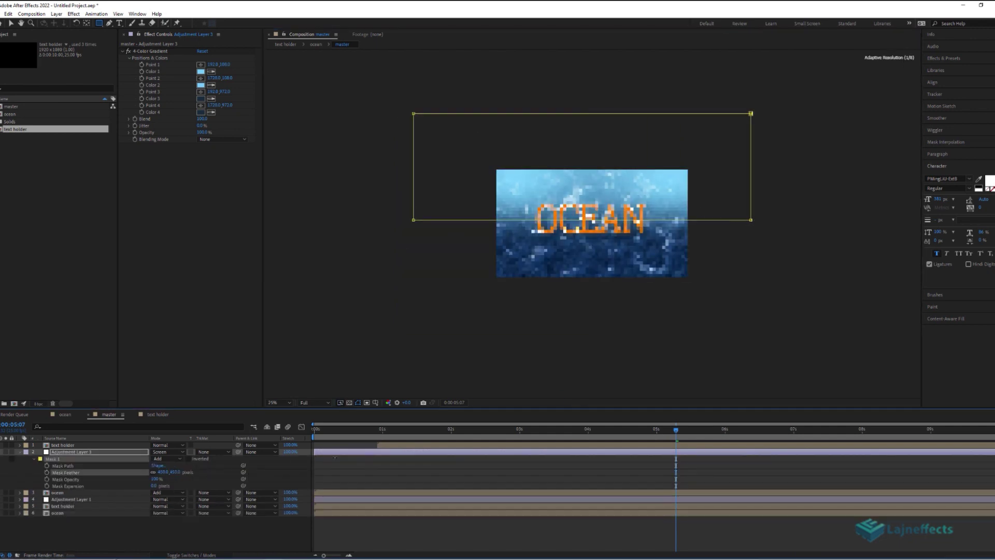
{"action": "key", "text": "period"}
{"action": "key", "text": "F2"}
{"action": "key", "text": "space"}
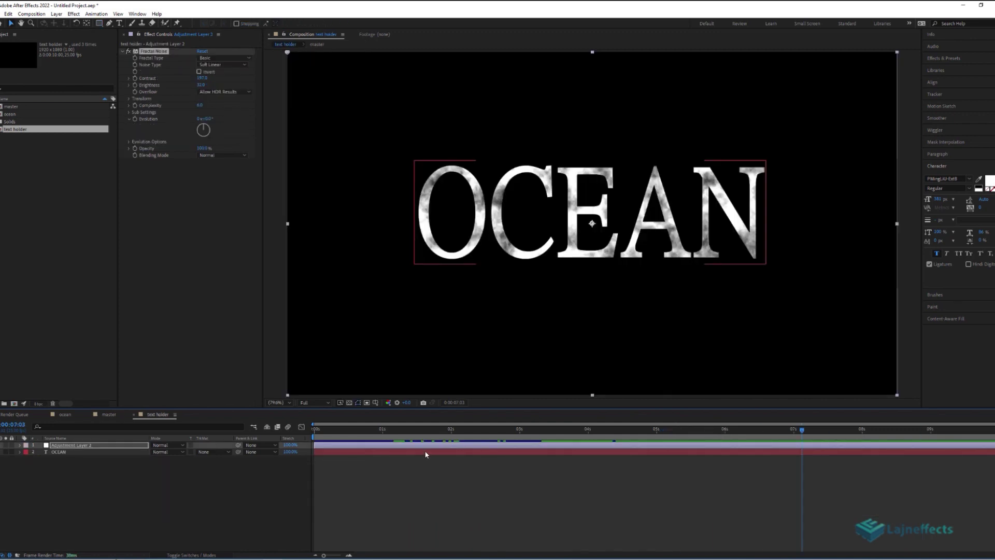
Step: Replace the OCEAN title with 'Thank You' and go back to the master comp
{"action": "double_click", "coordinate": [425, 453]}
{"action": "type", "text": "T"}
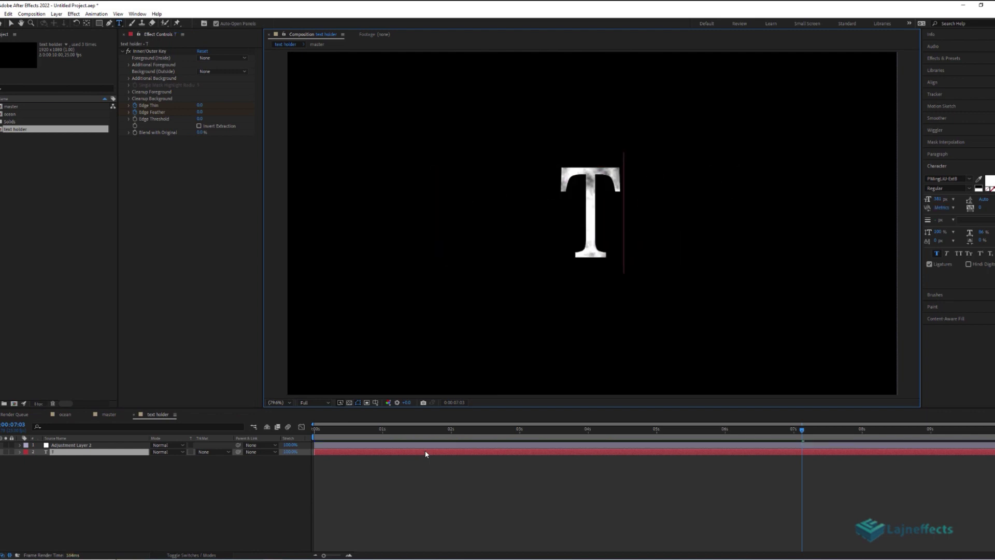
{"action": "type", "text": "hank"}
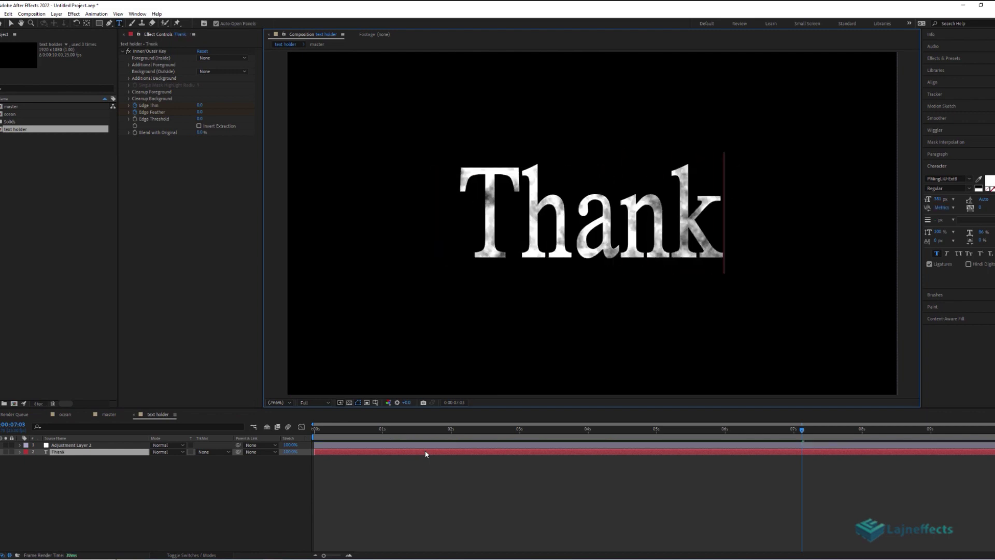
{"action": "type", "text": " You"}
{"action": "left_click", "coordinate": [486, 487]}
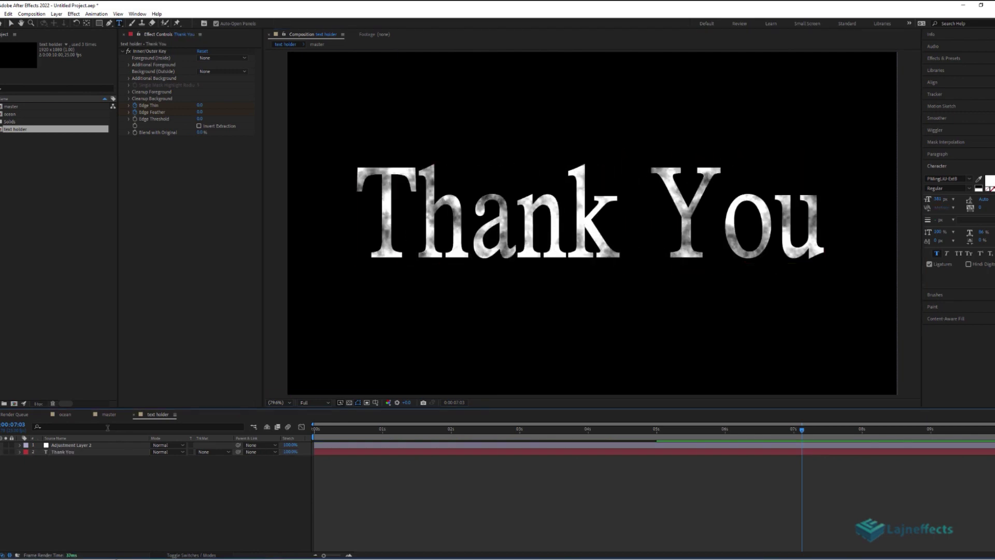
{"action": "left_click", "coordinate": [108, 414]}
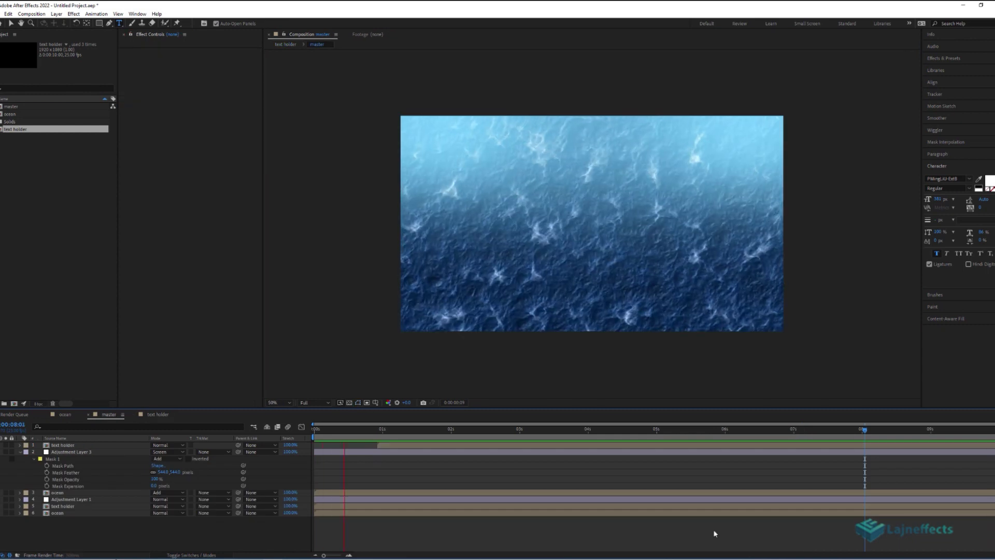